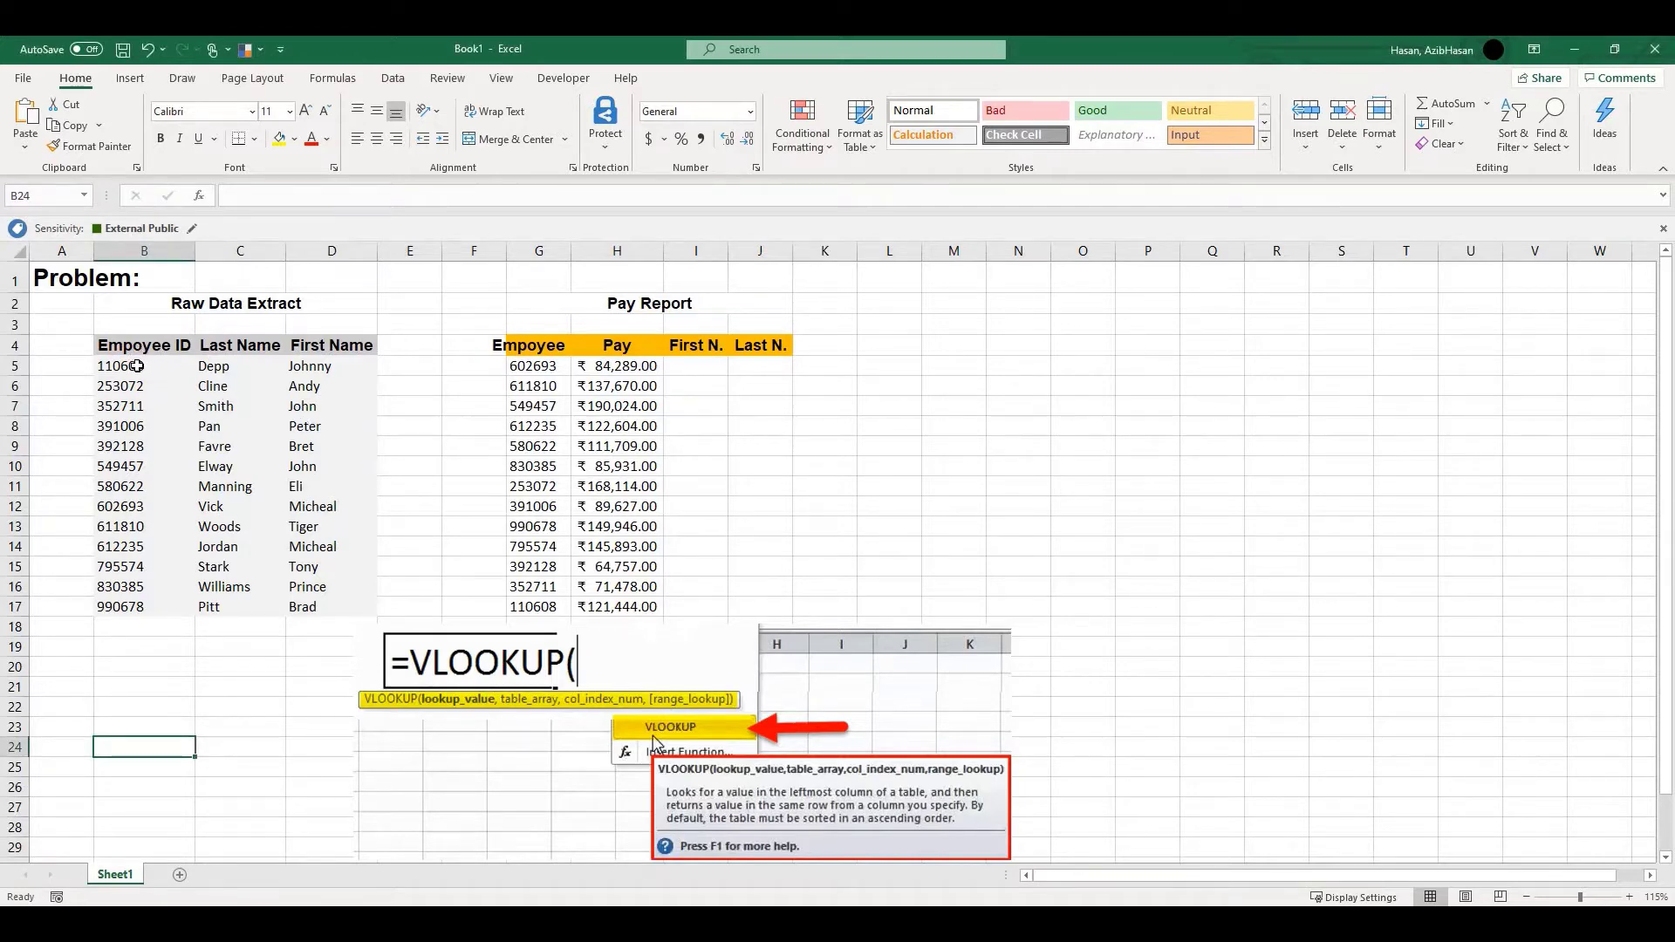
Examine the raw data extract in B4:D17 and the first row of the Pay Report, from Employee to First N.
left_click_drag(138, 367, 139, 606)
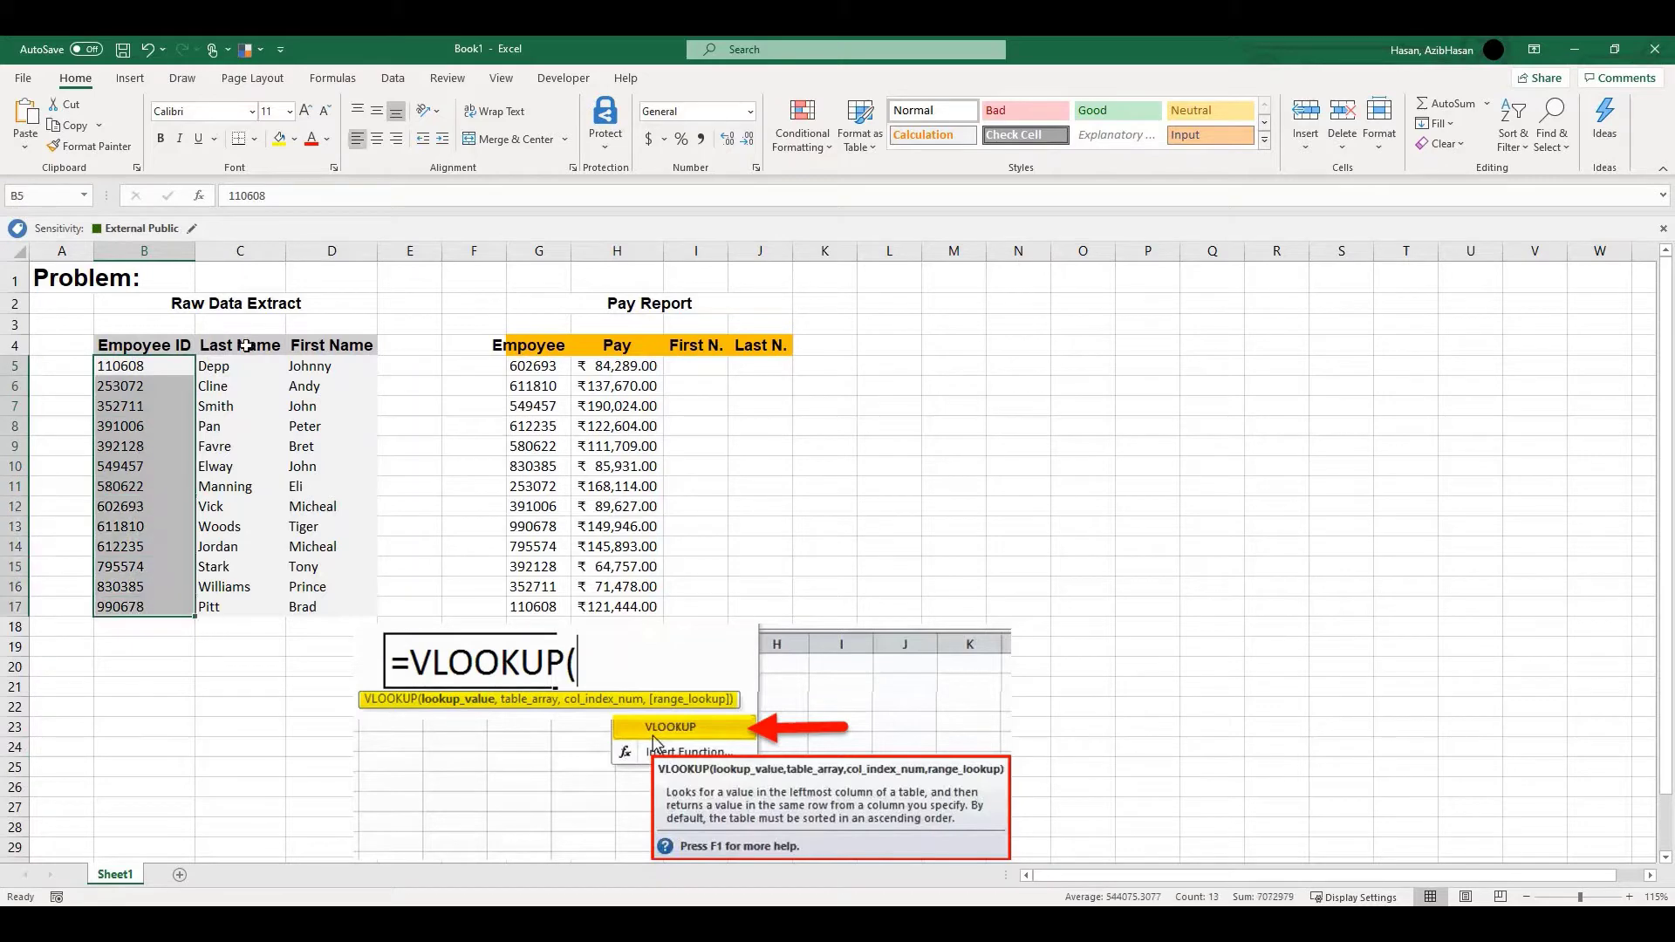
left_click(328, 363)
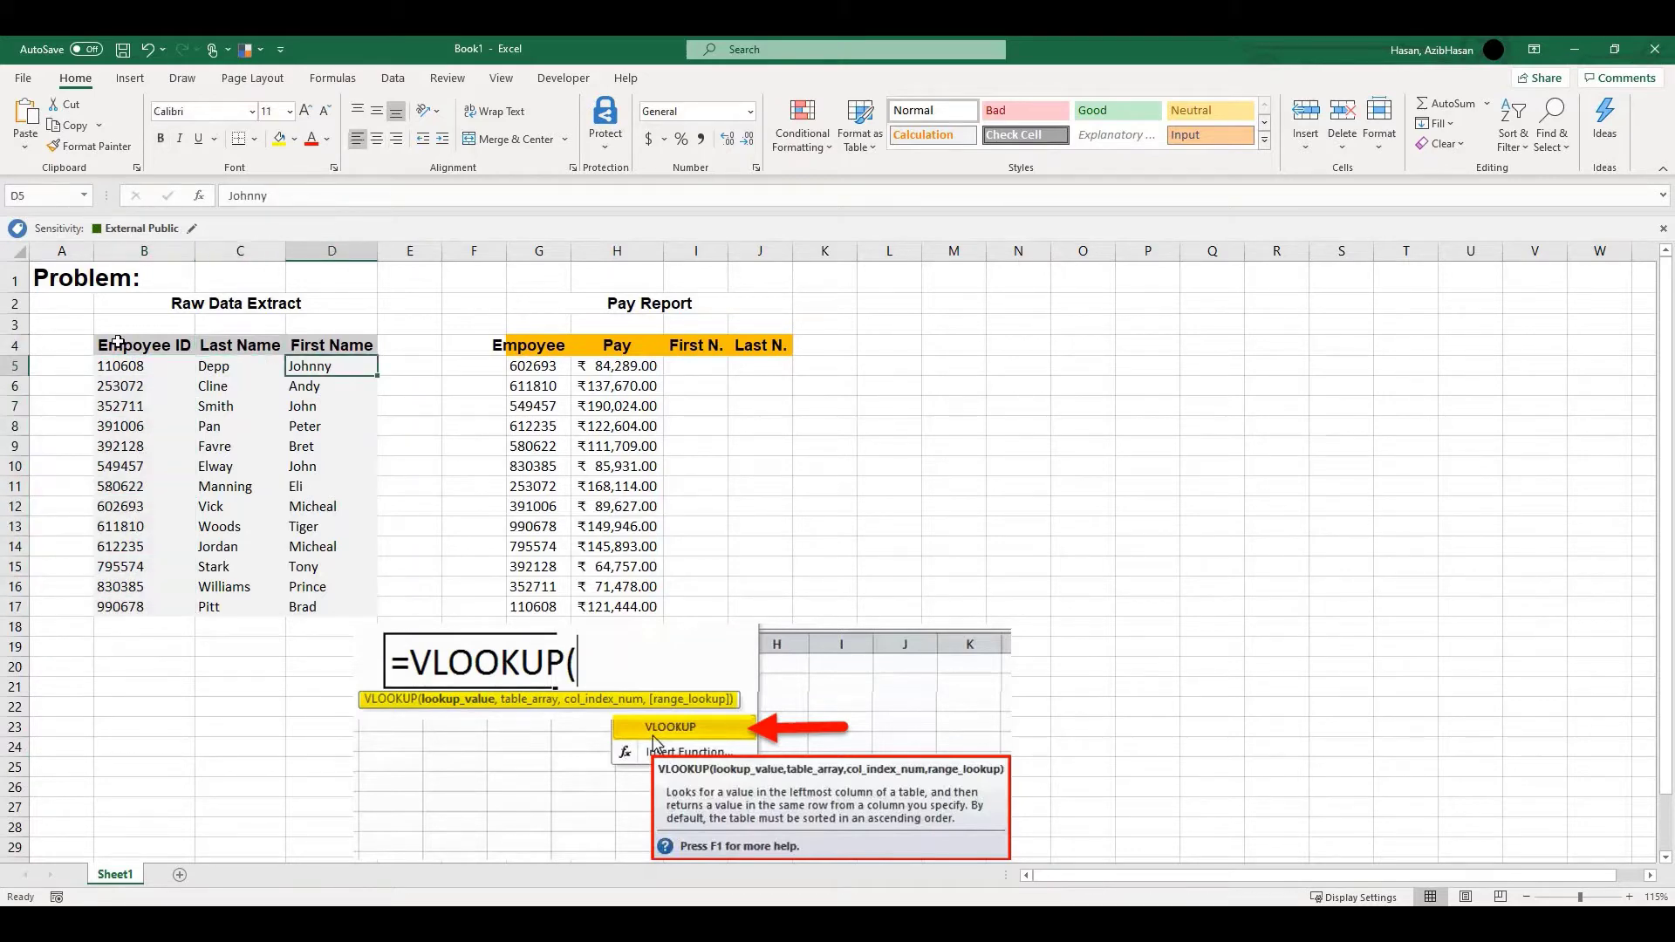
left_click_drag(118, 343, 315, 609)
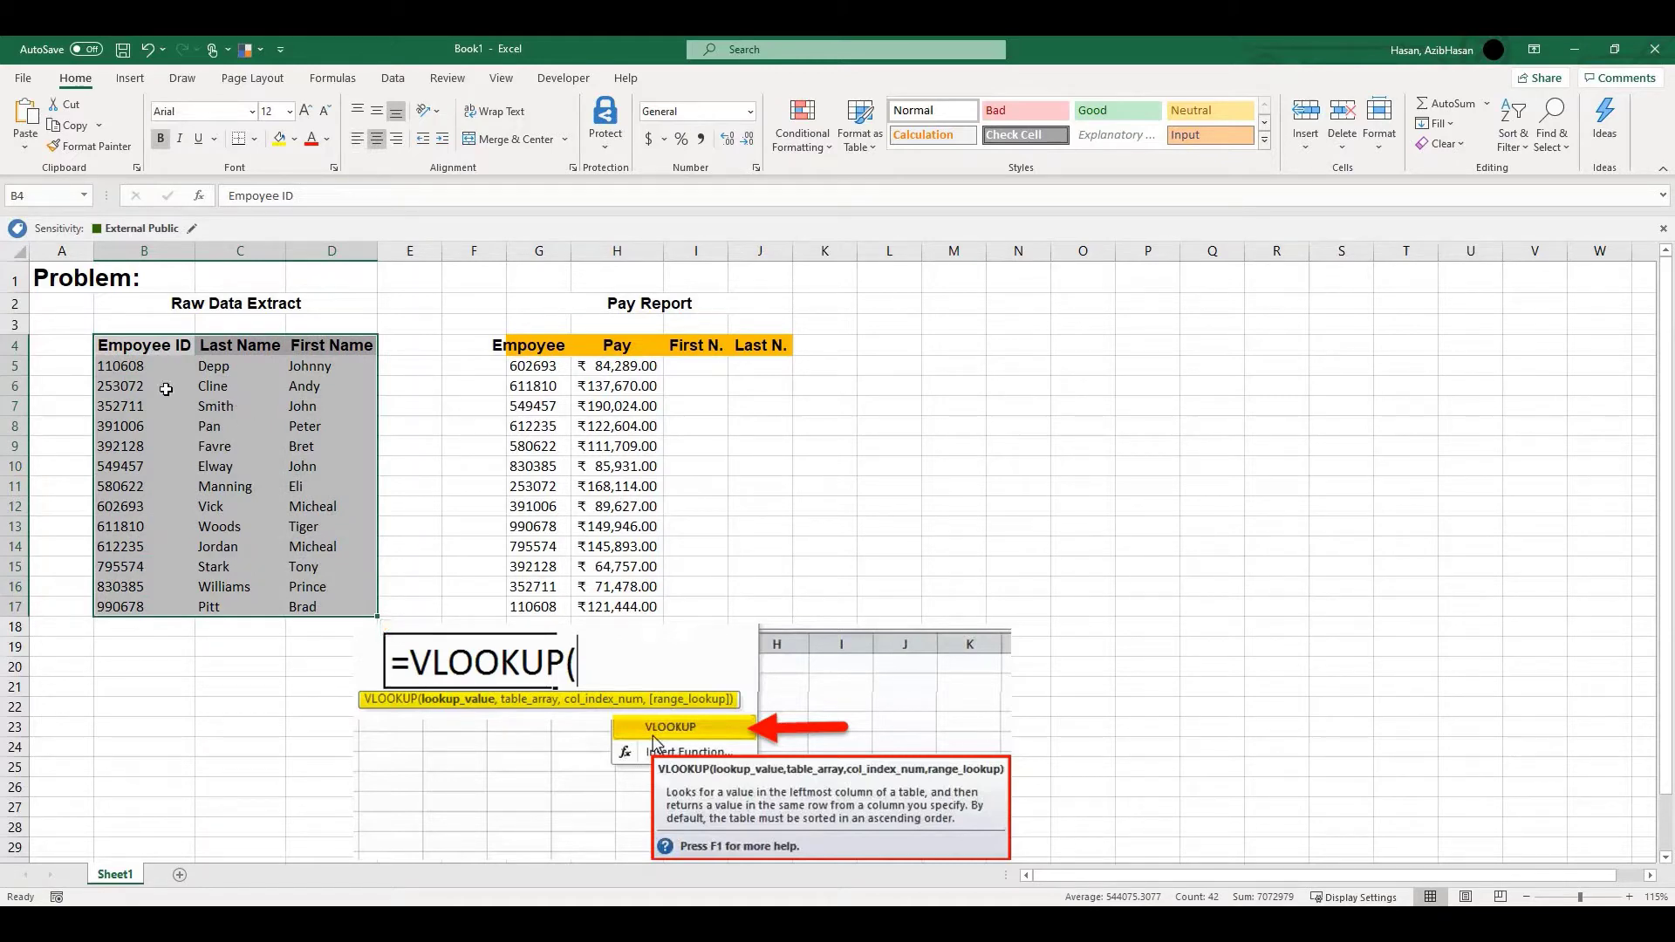
left_click_drag(155, 348, 313, 605)
left_click(537, 371)
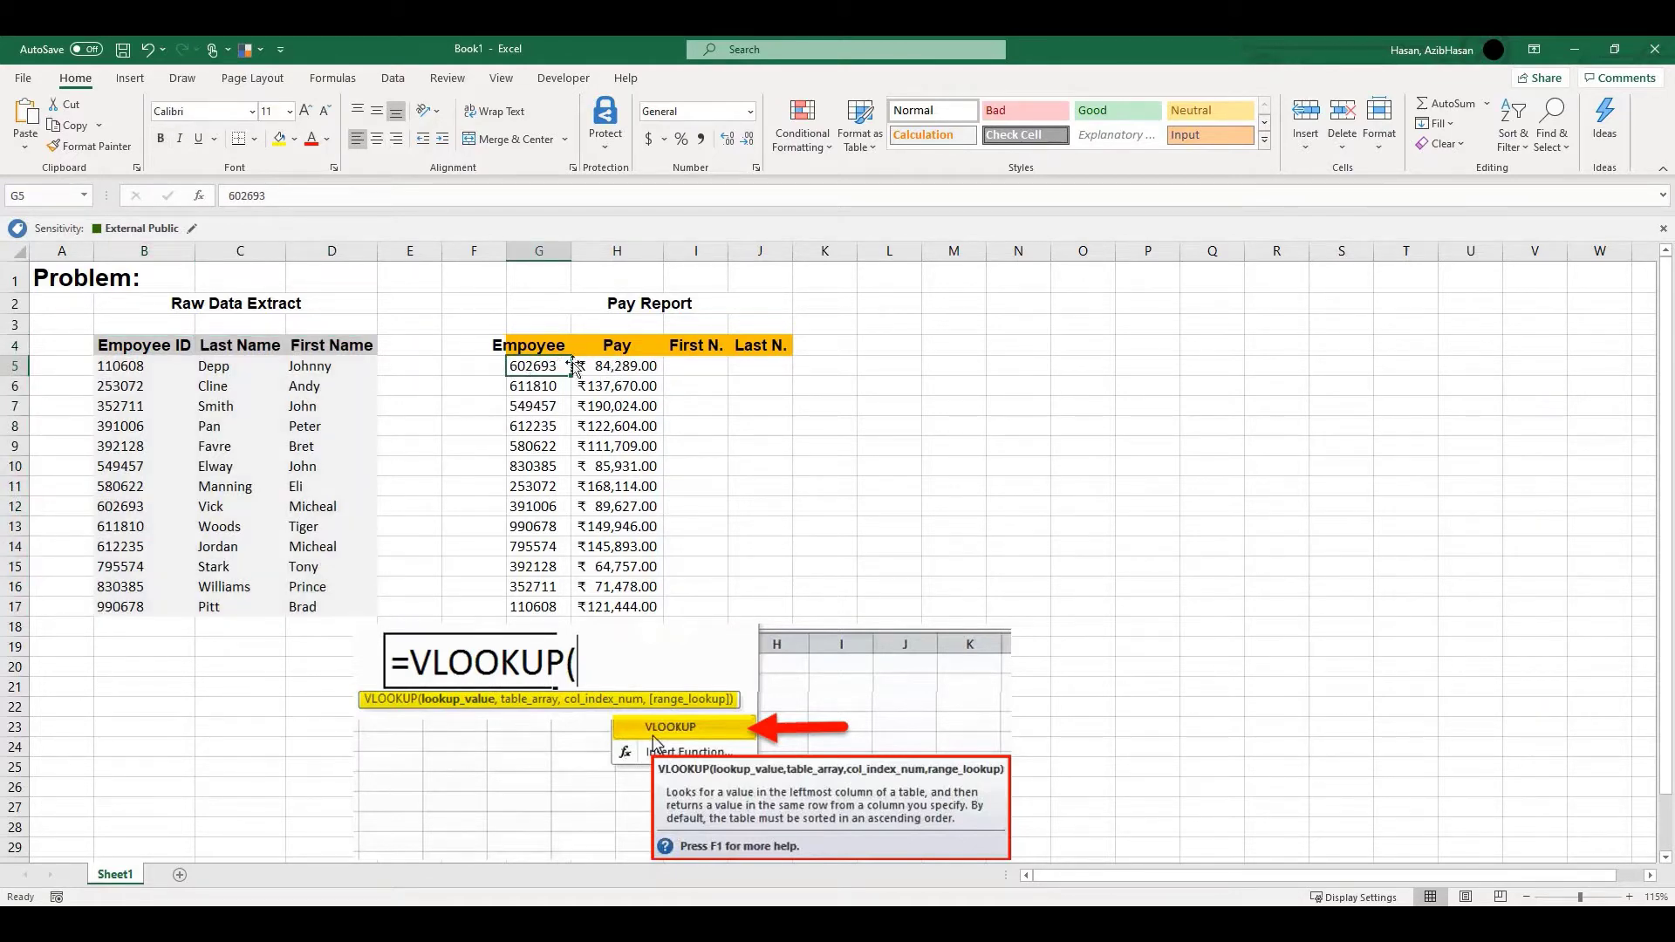
left_click(613, 367)
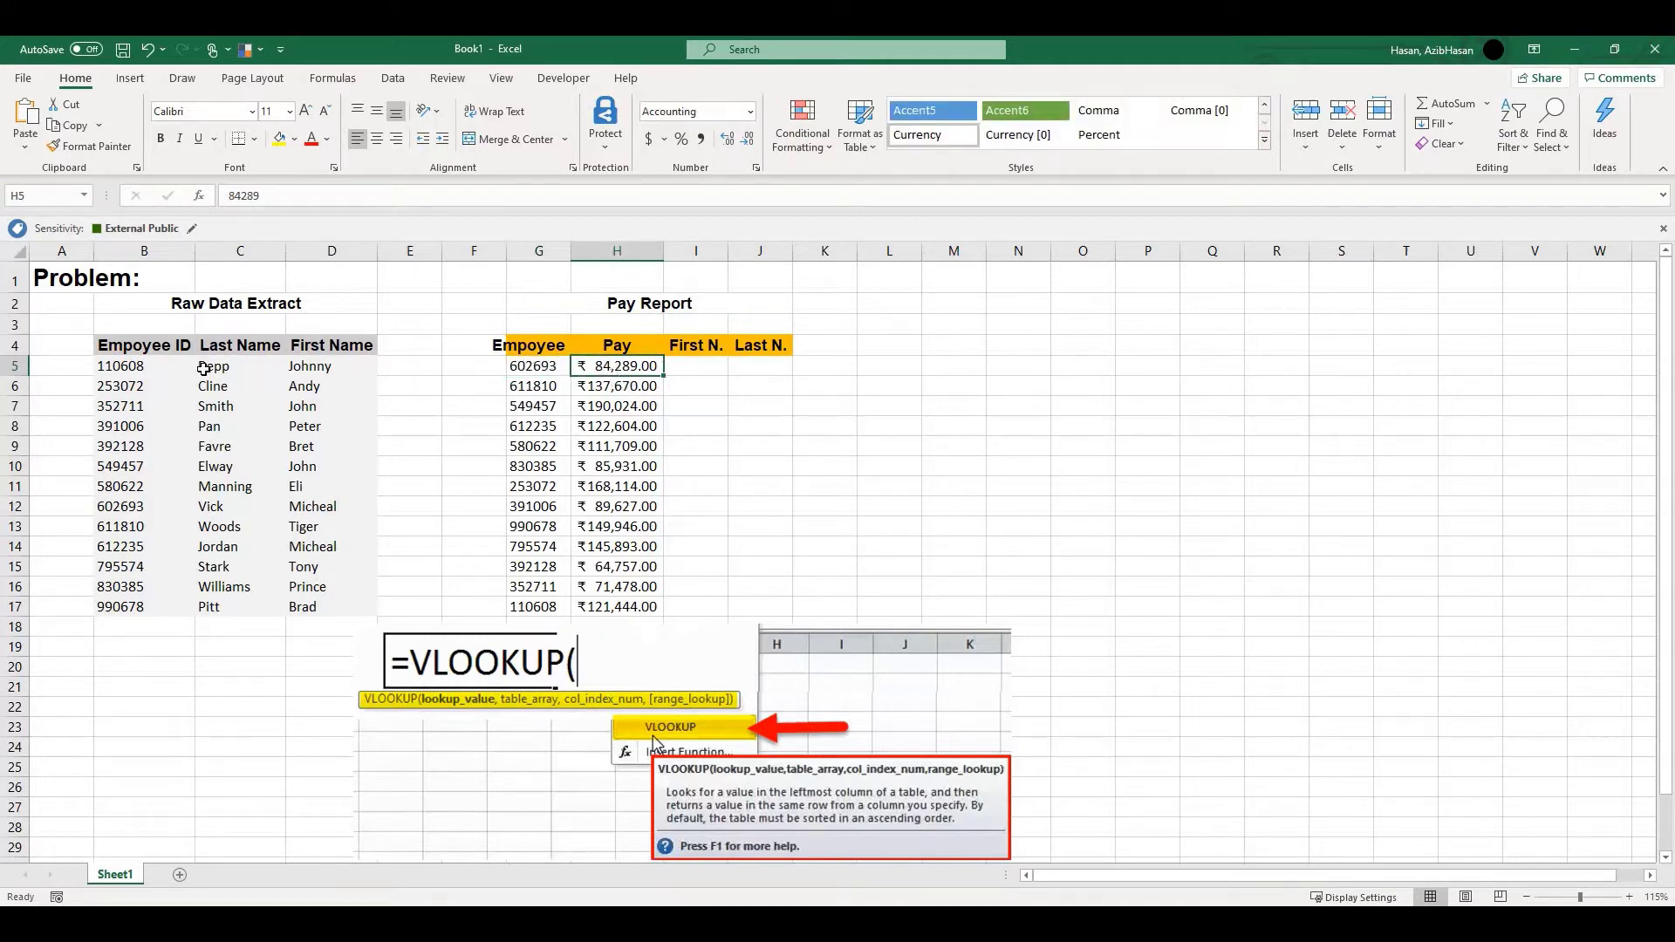
left_click(691, 371)
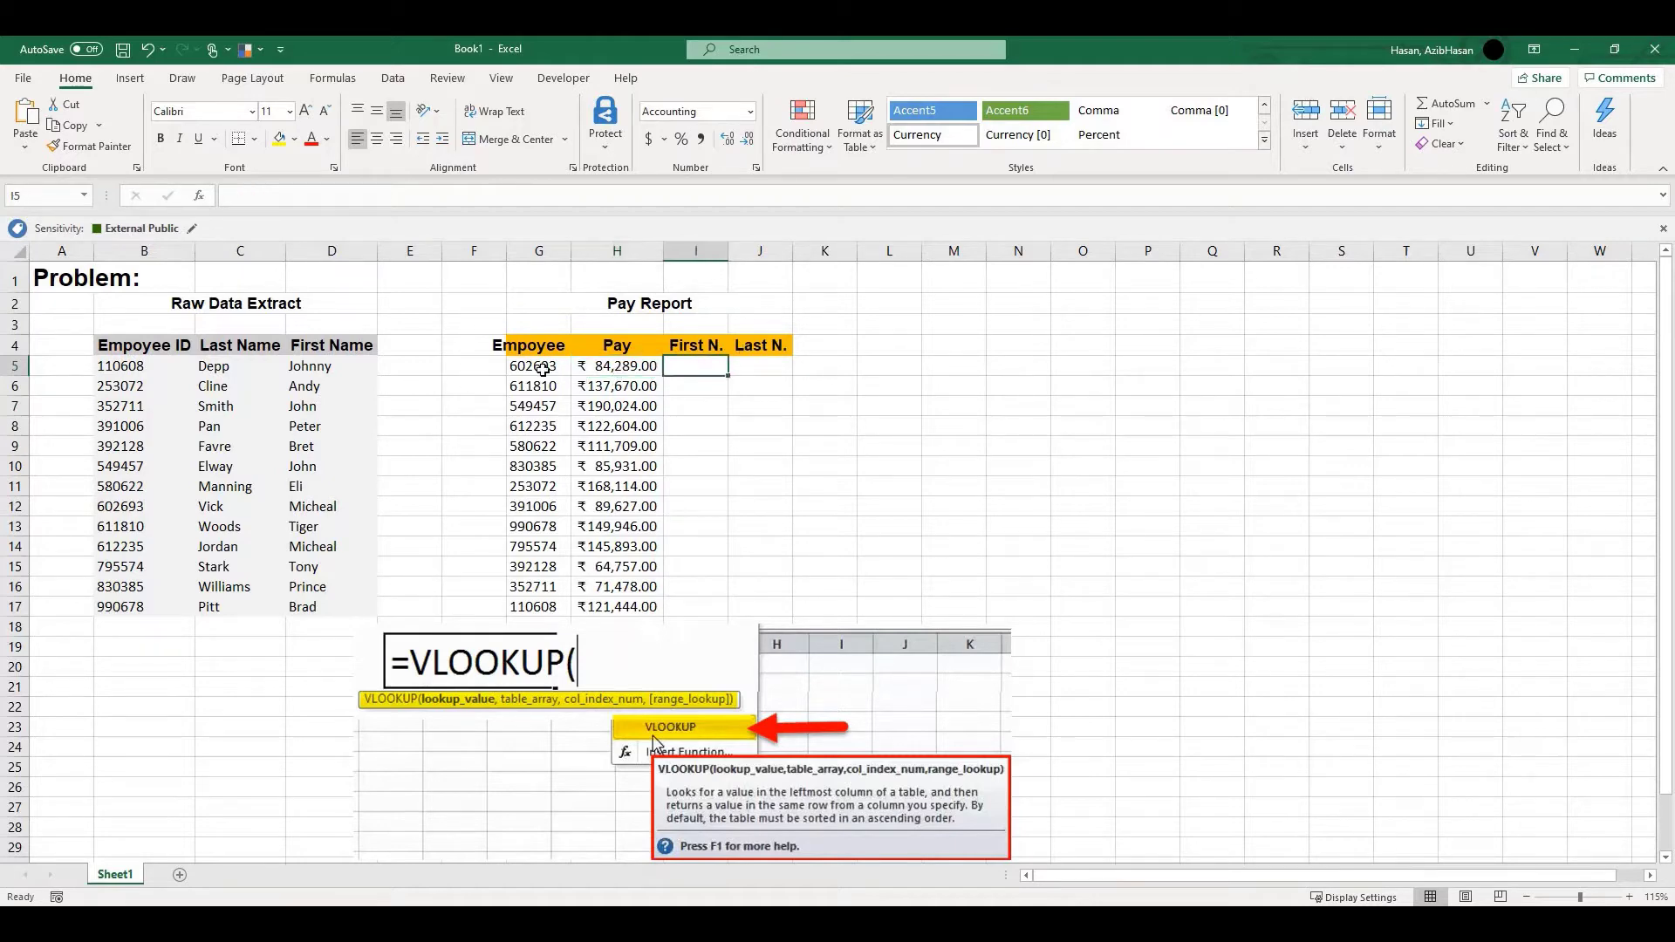
left_click(542, 369)
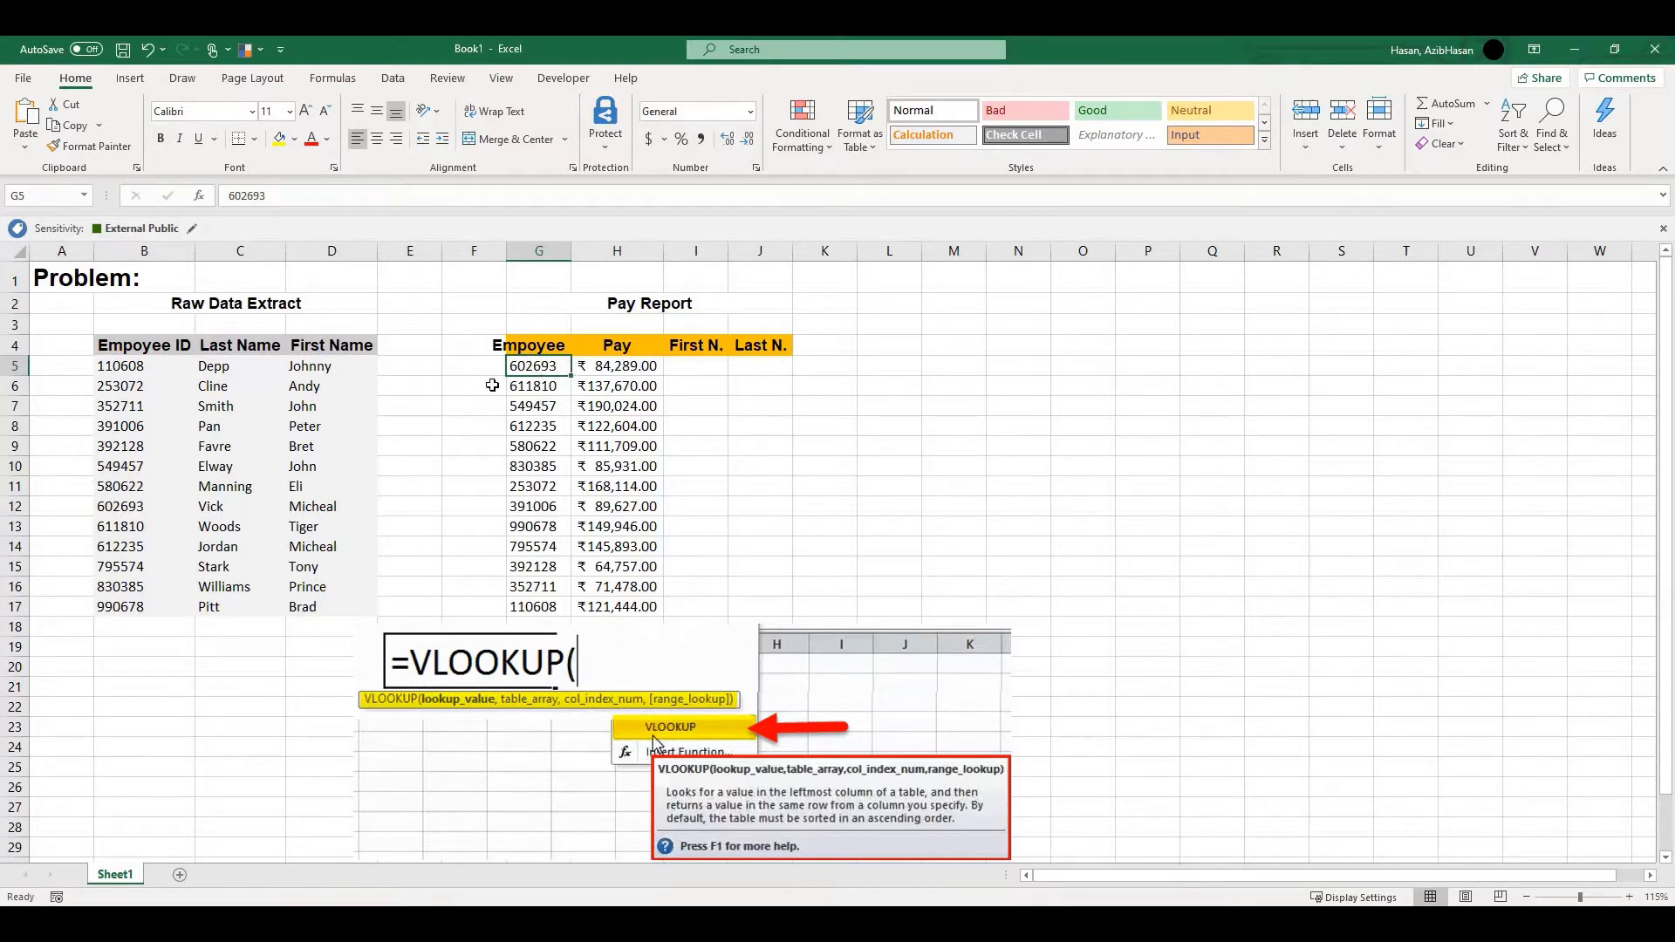
Trace the first Pay Report employee ID to its last and first name in the raw data, and compare both ID columns.
left_click_drag(136, 365, 391, 610)
left_click(518, 371)
left_click(137, 507)
left_click(276, 508)
left_click(320, 510)
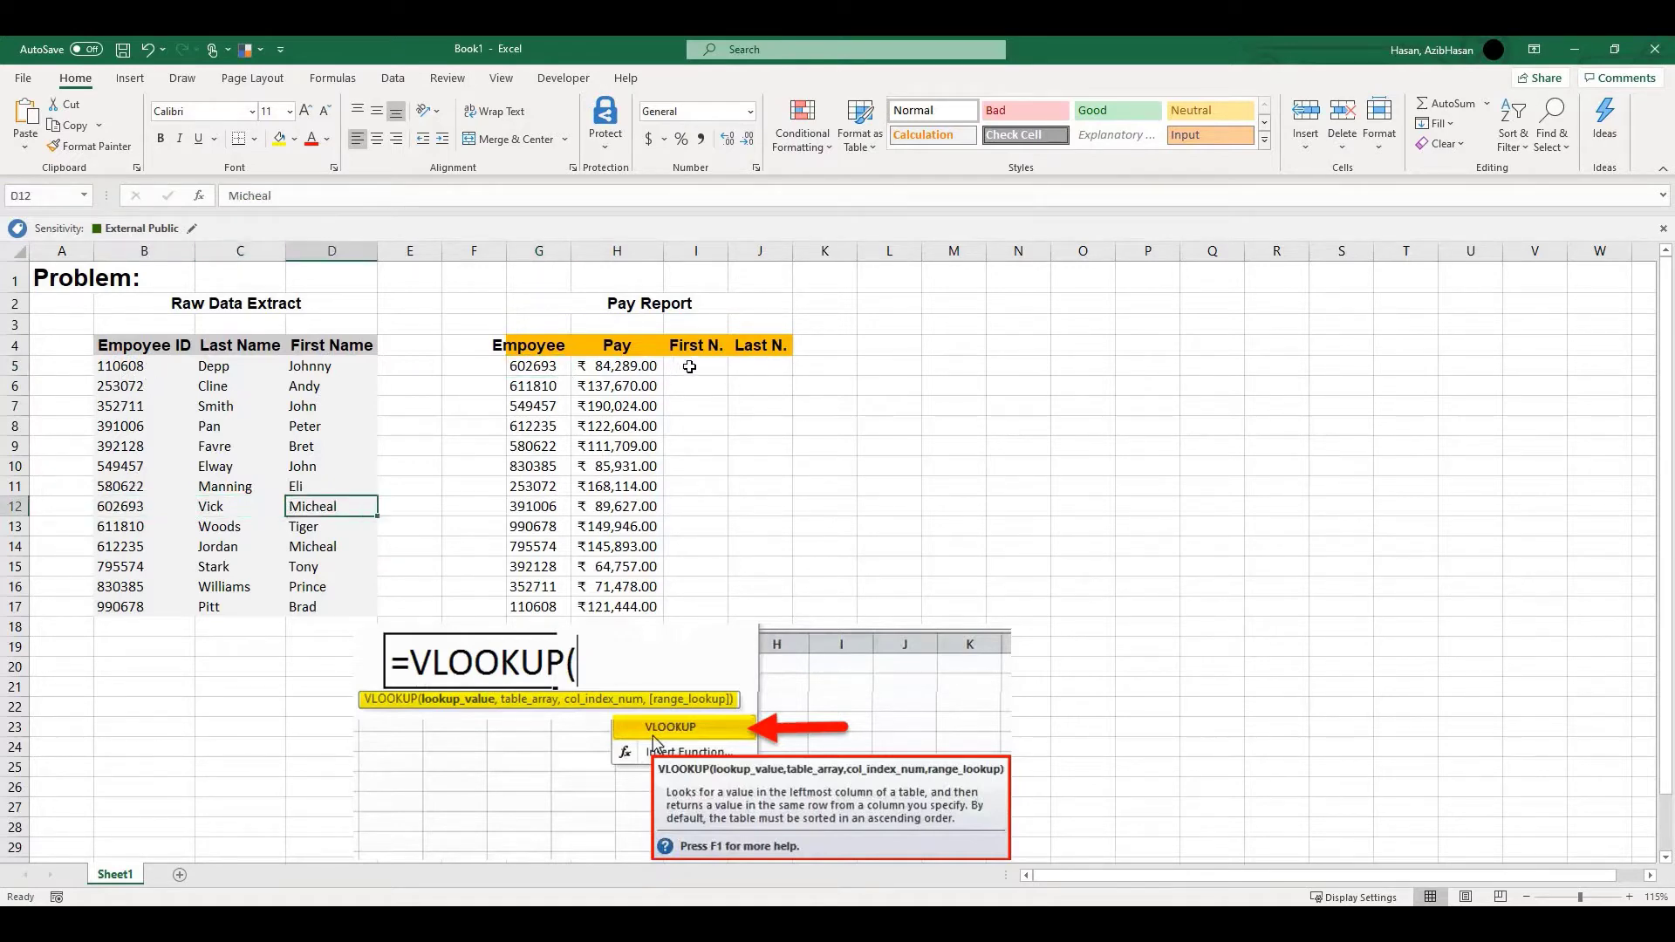
left_click(694, 367)
left_click(772, 367)
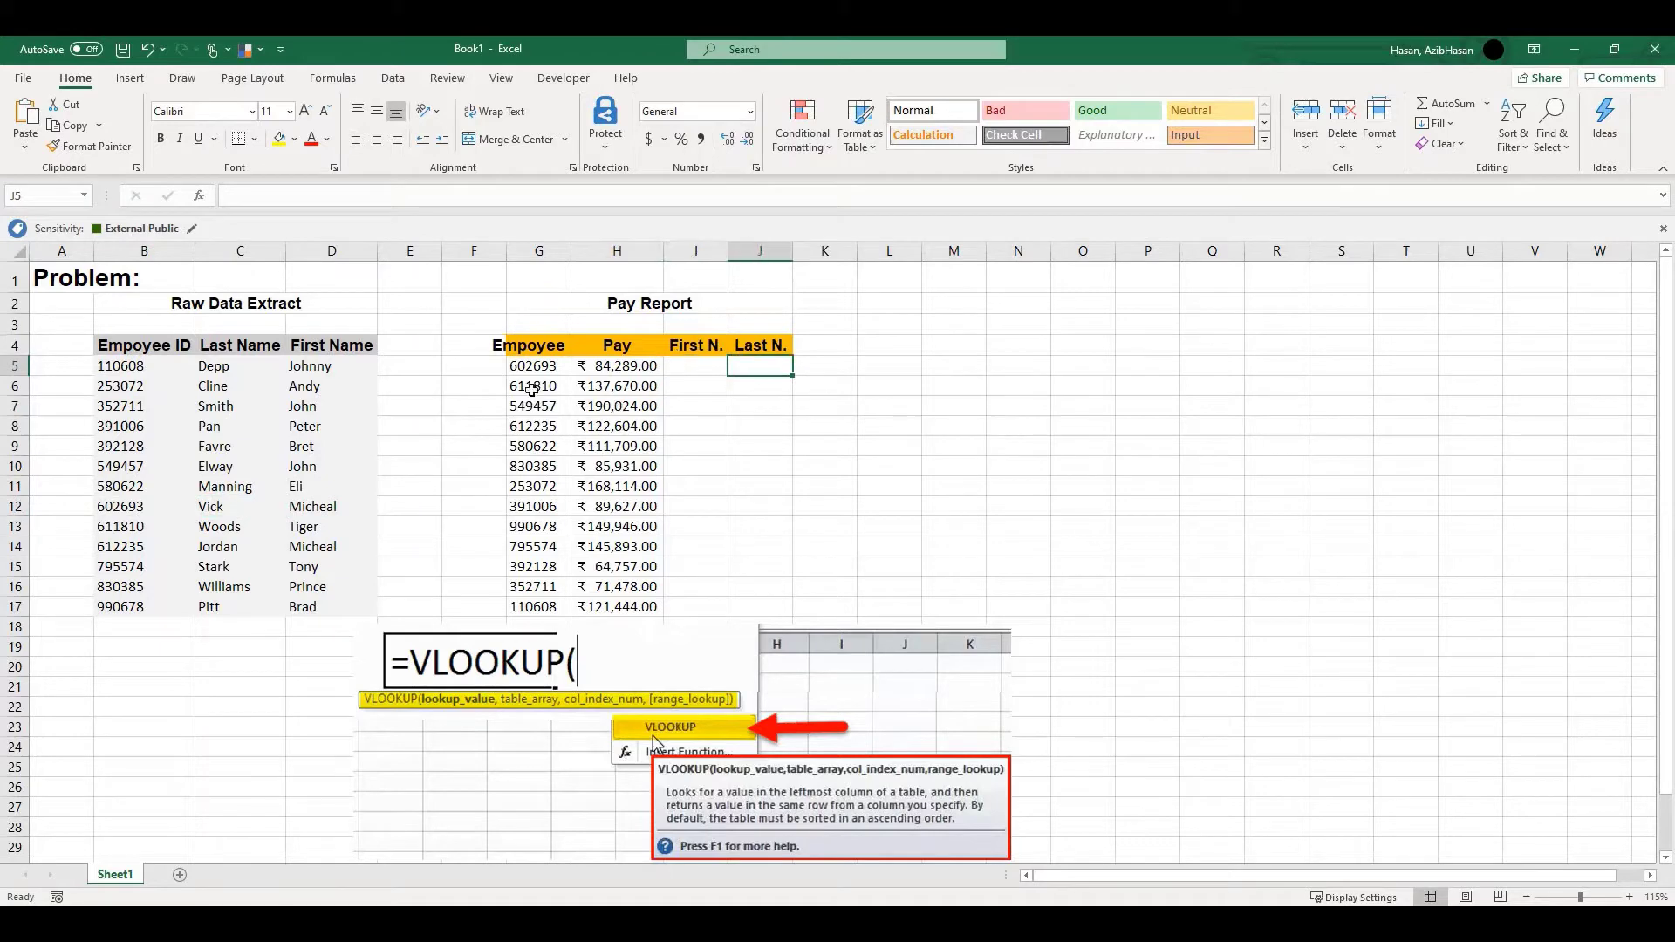
left_click_drag(538, 366, 538, 608)
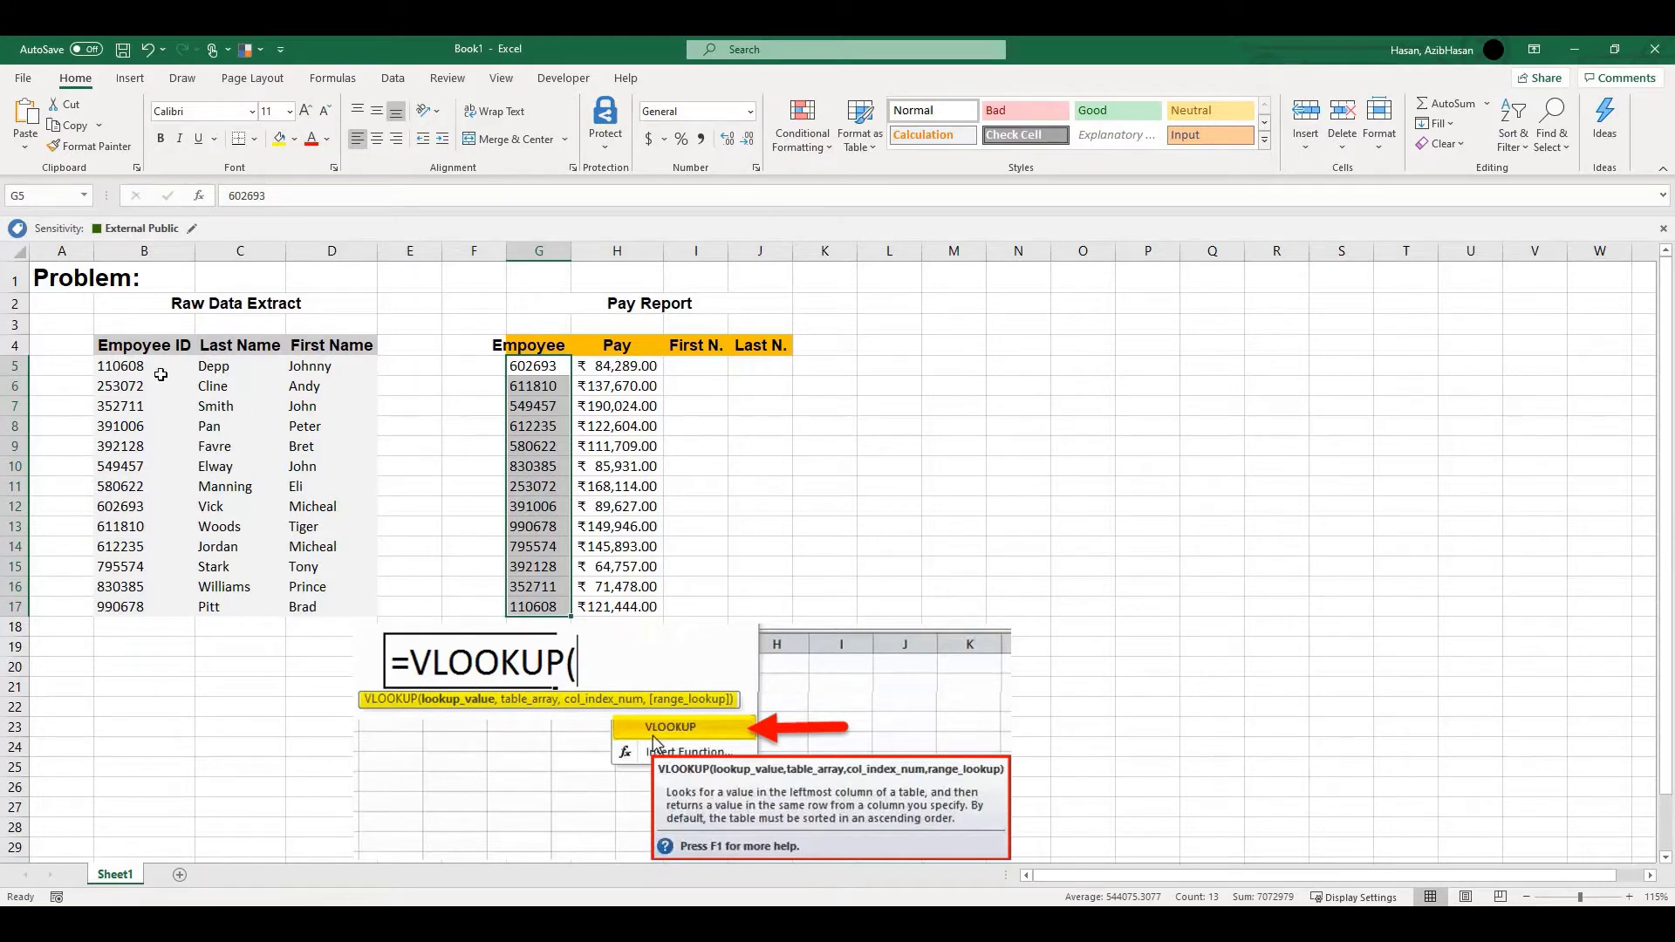
left_click(138, 358)
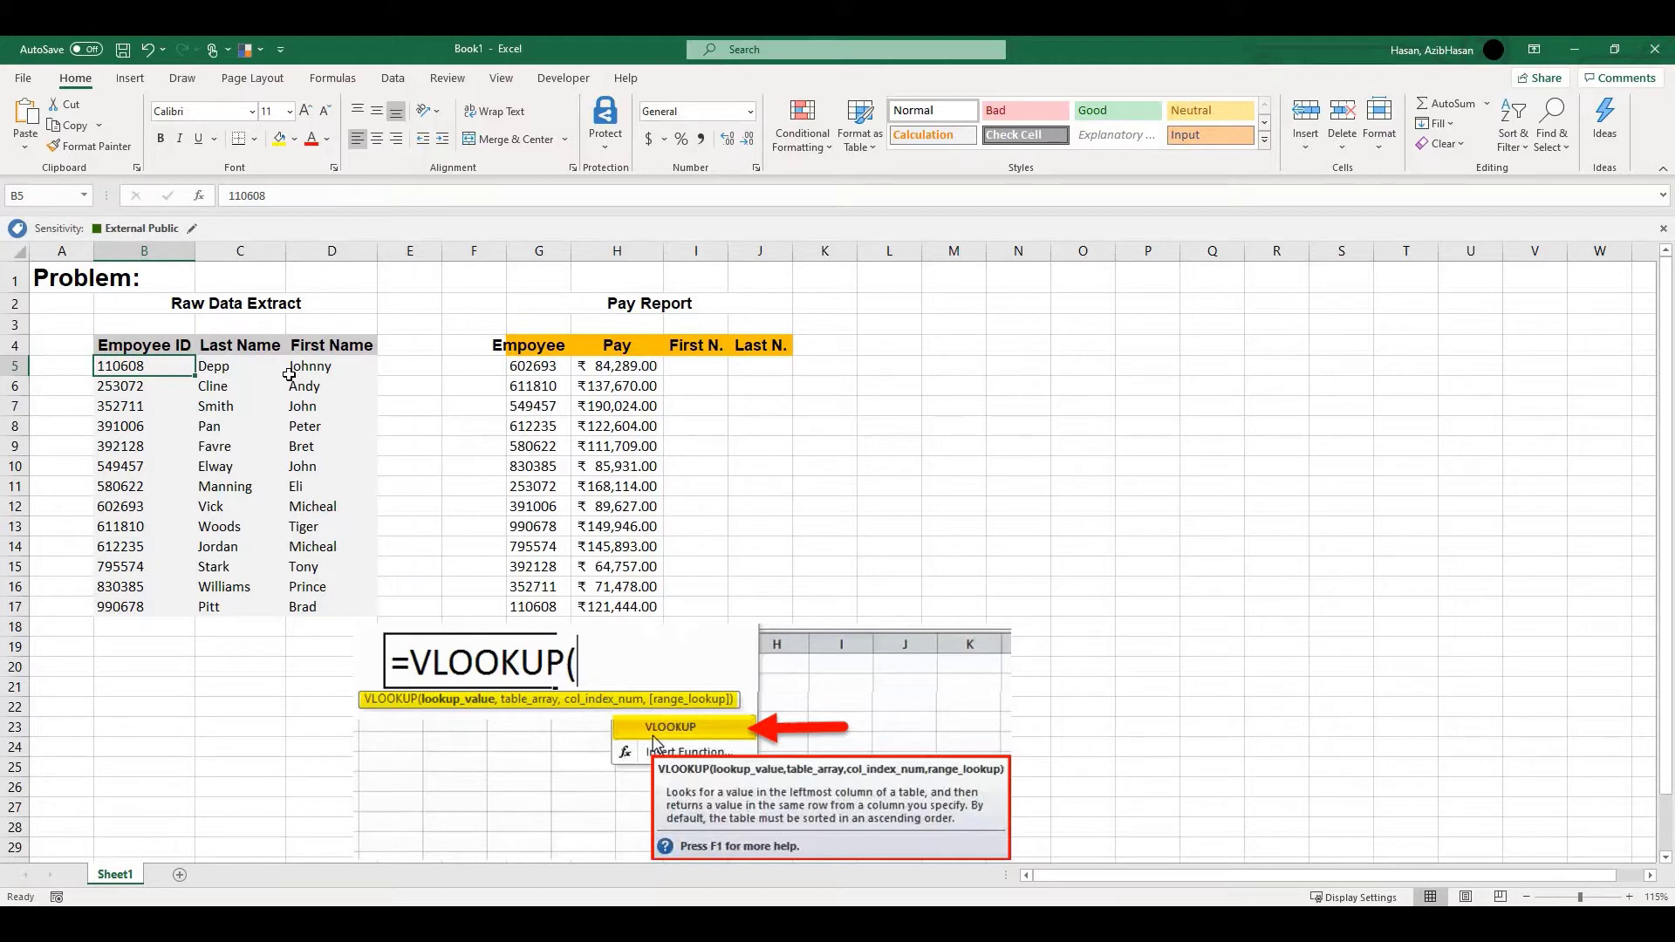
Review the VLOOKUP syntax picture and relate lookup cell G5 to its matching row in the raw data table B4:D17.
left_click(453, 673)
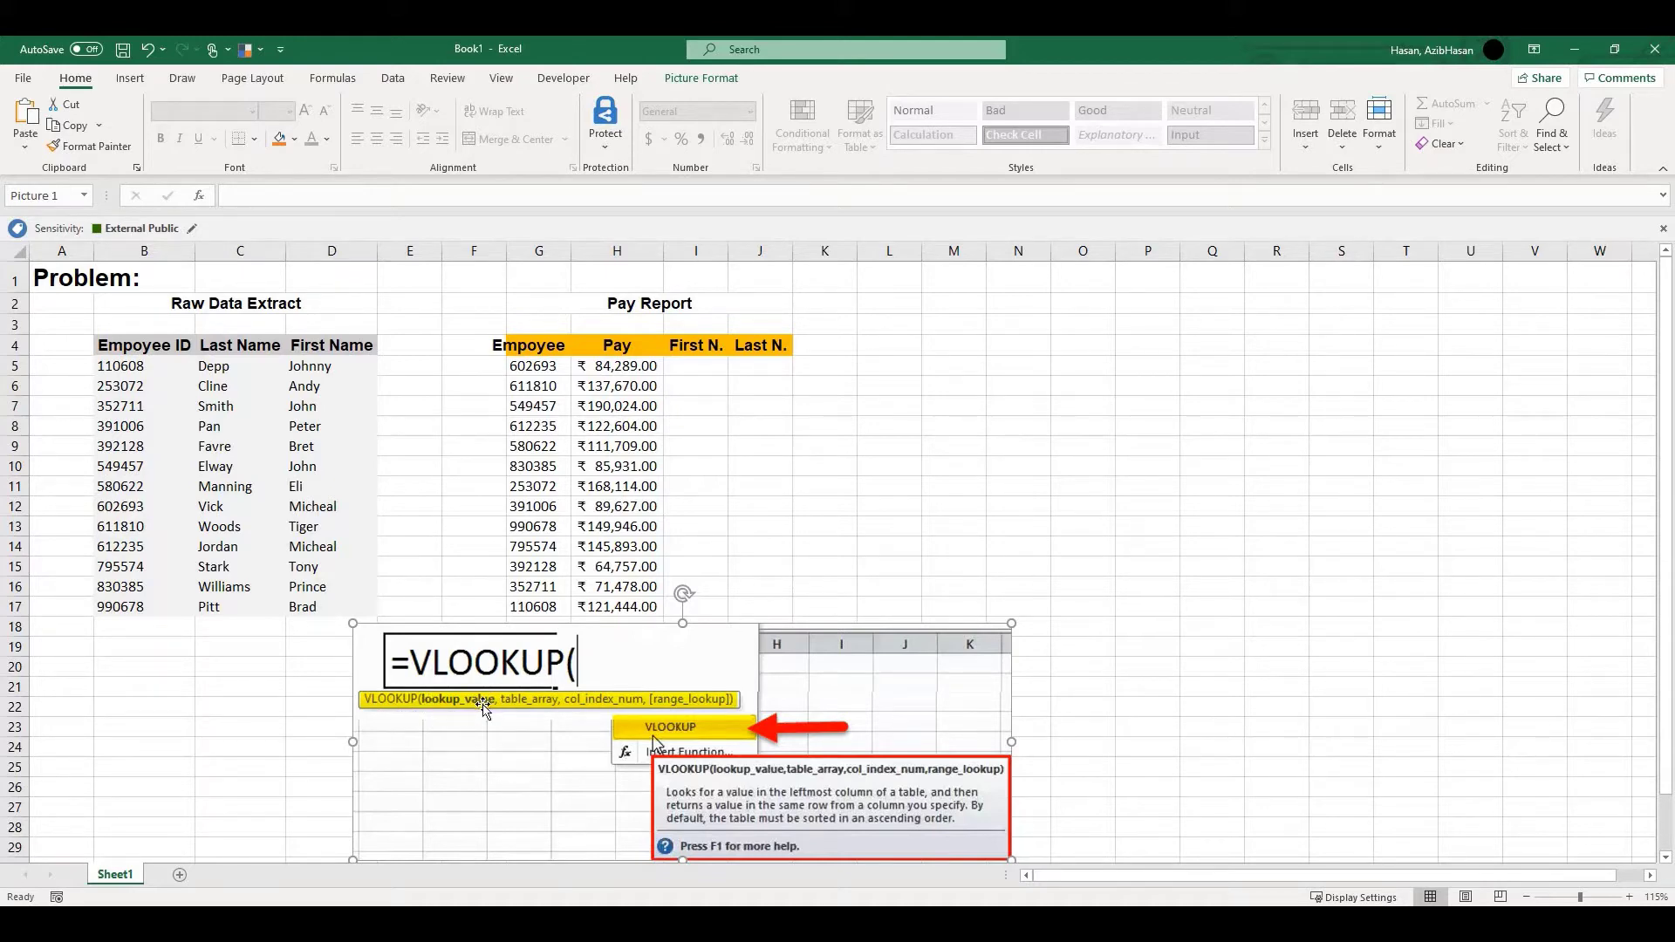
left_click(687, 370)
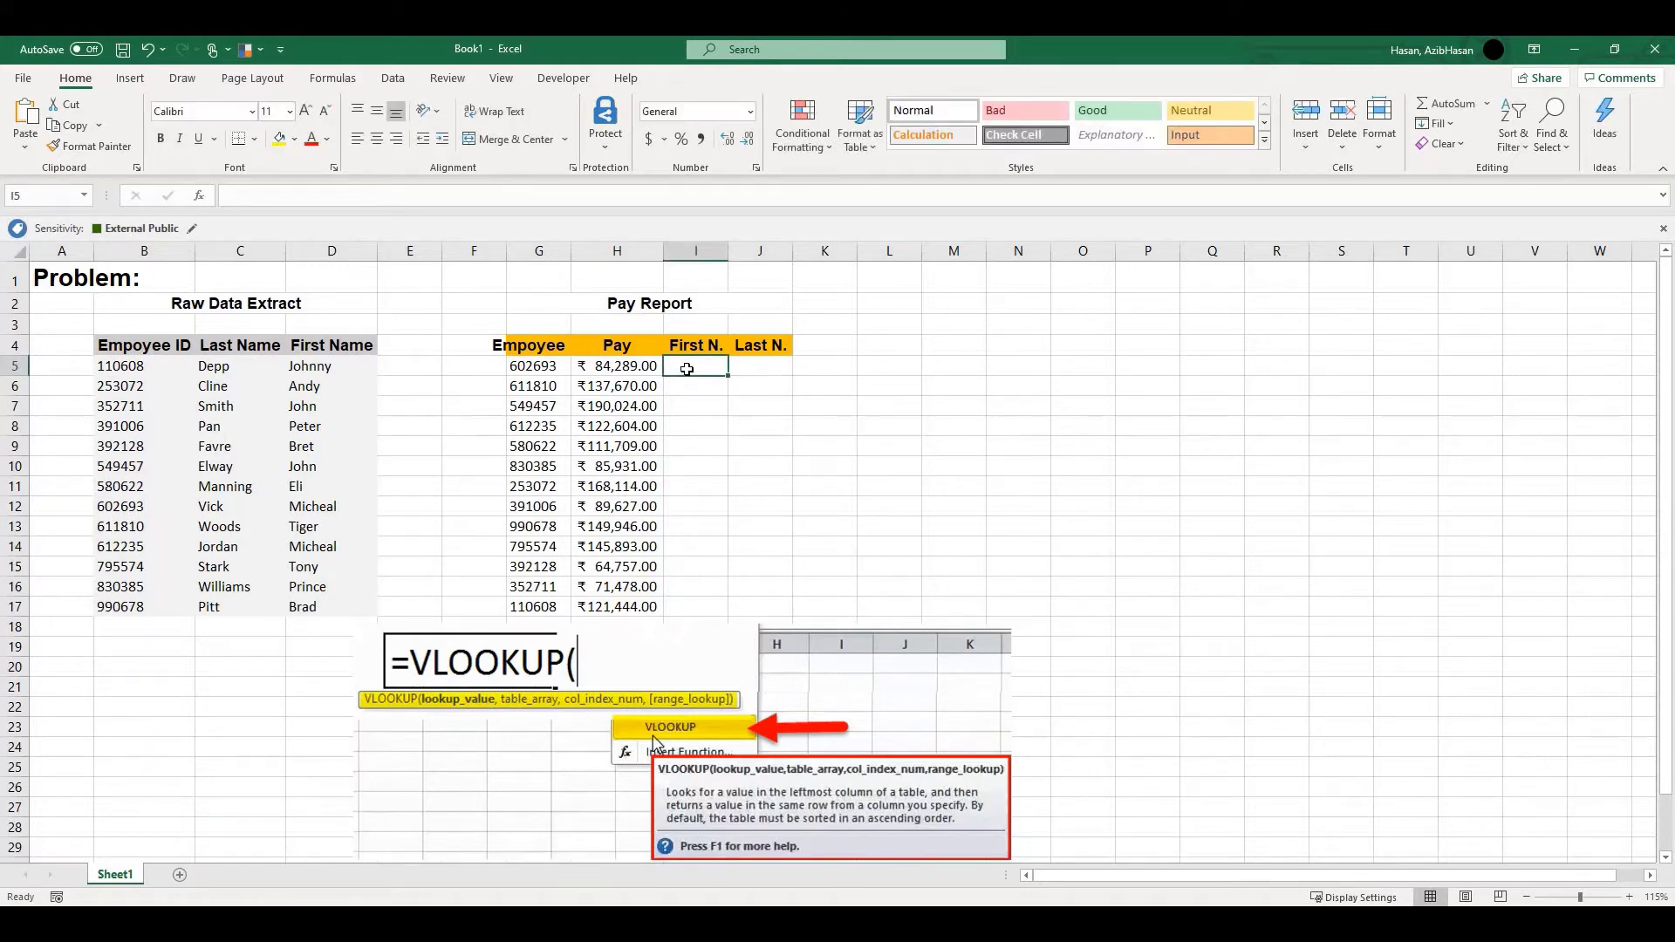
left_click(517, 366)
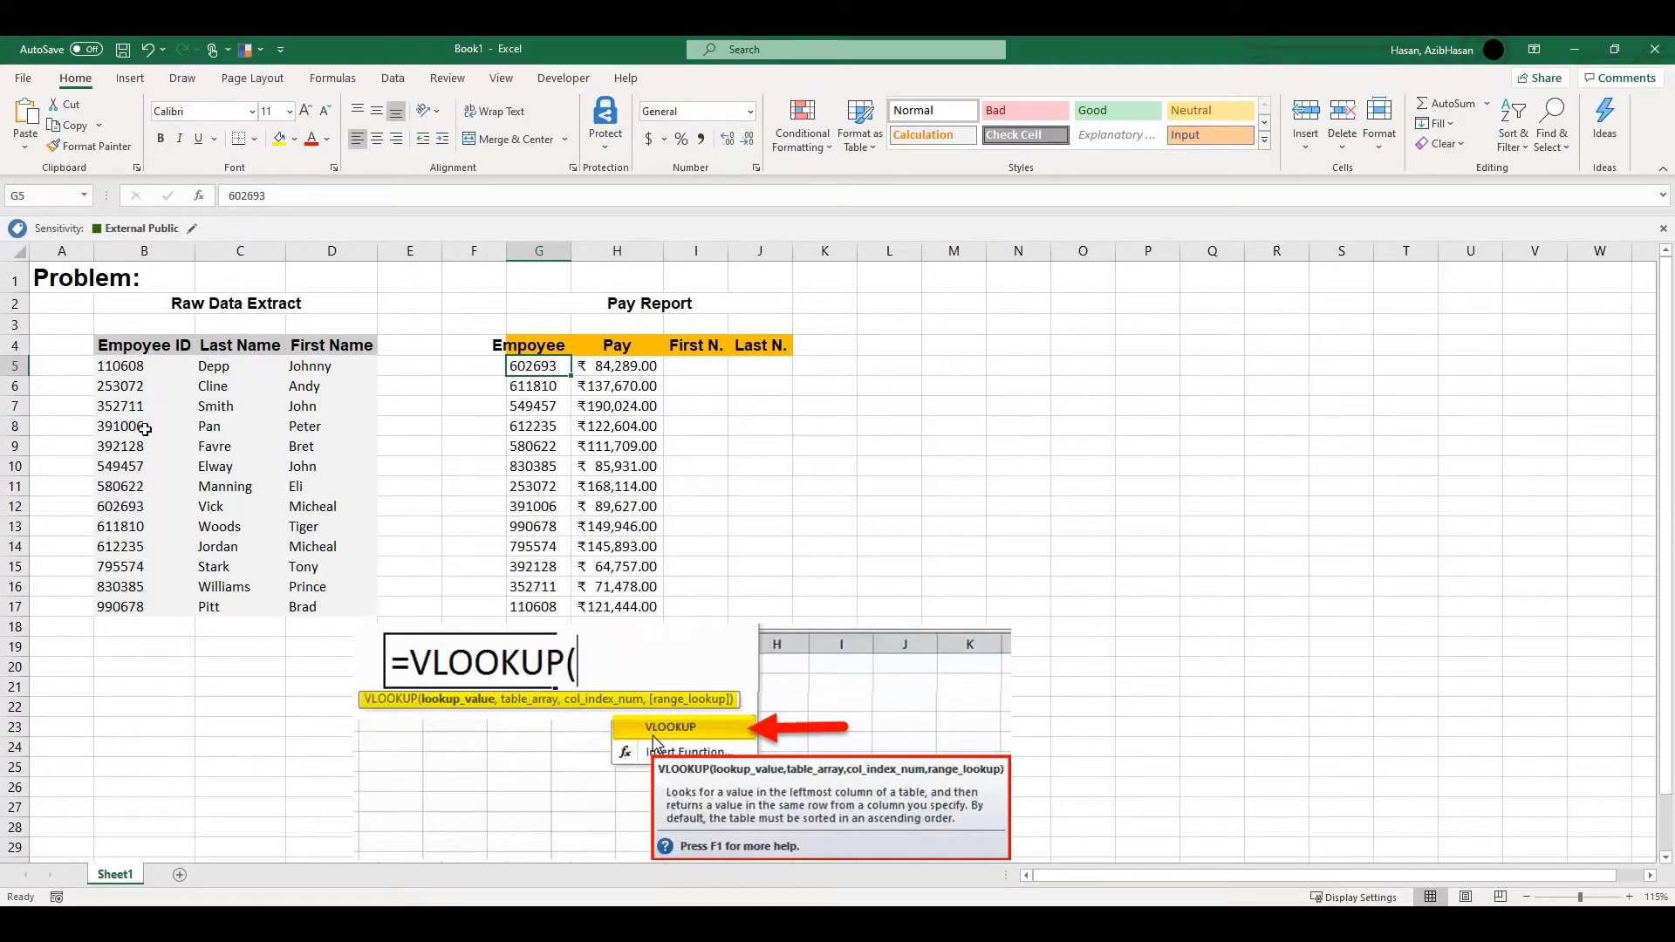
left_click_drag(131, 346, 308, 610)
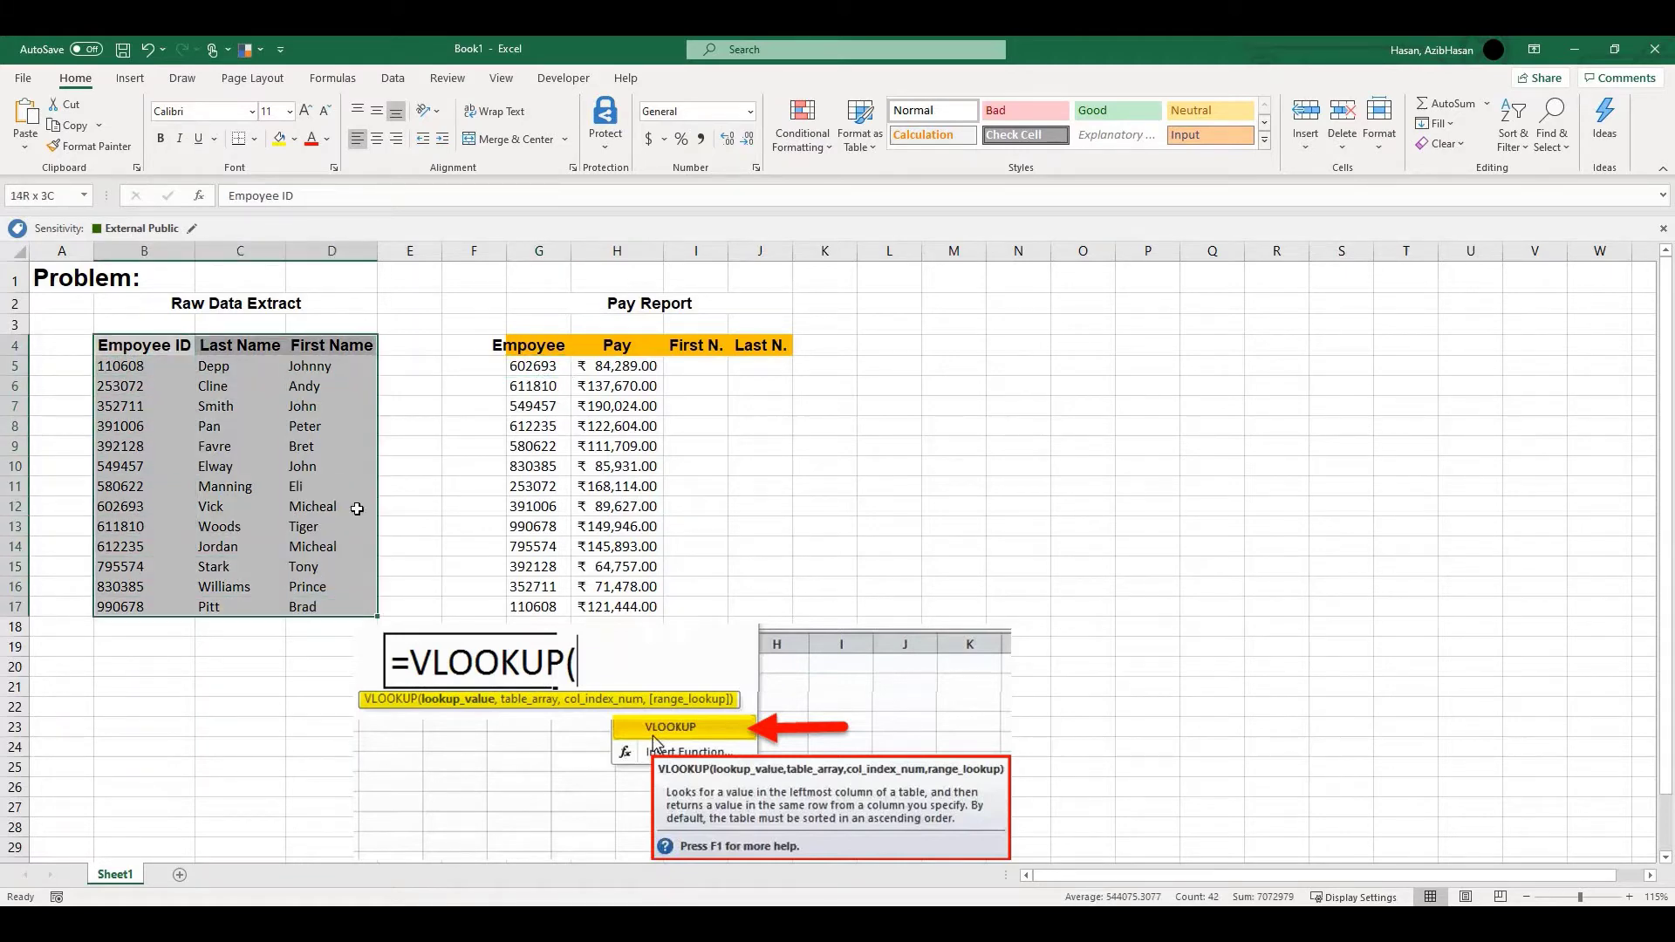
left_click(541, 368)
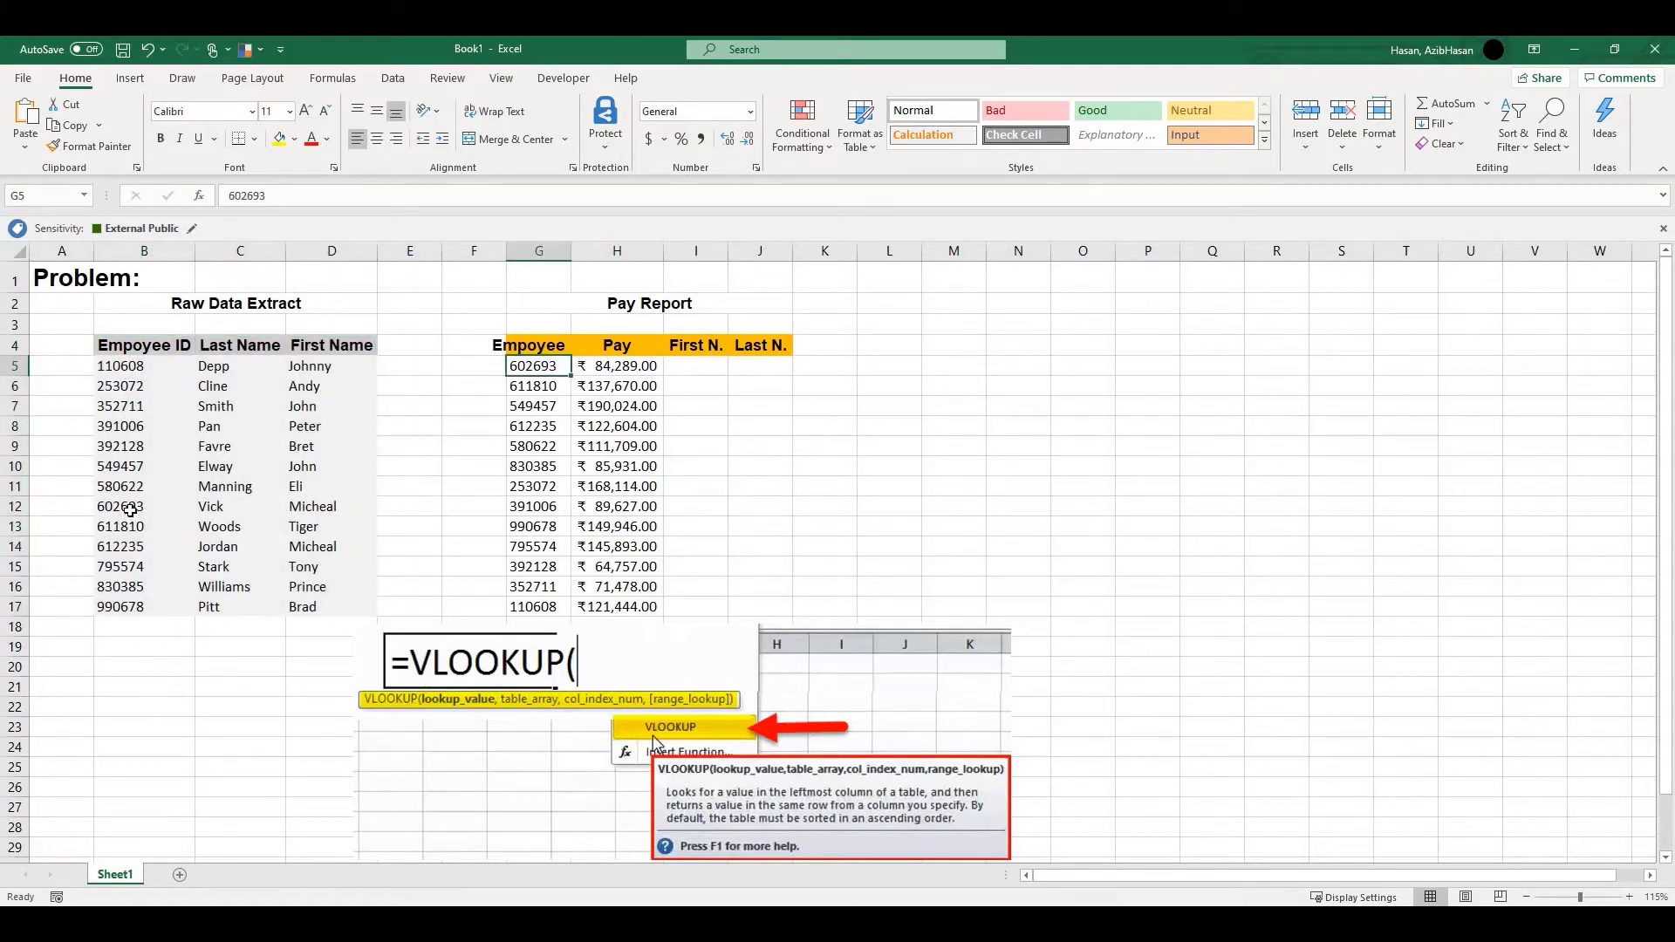
left_click(267, 506)
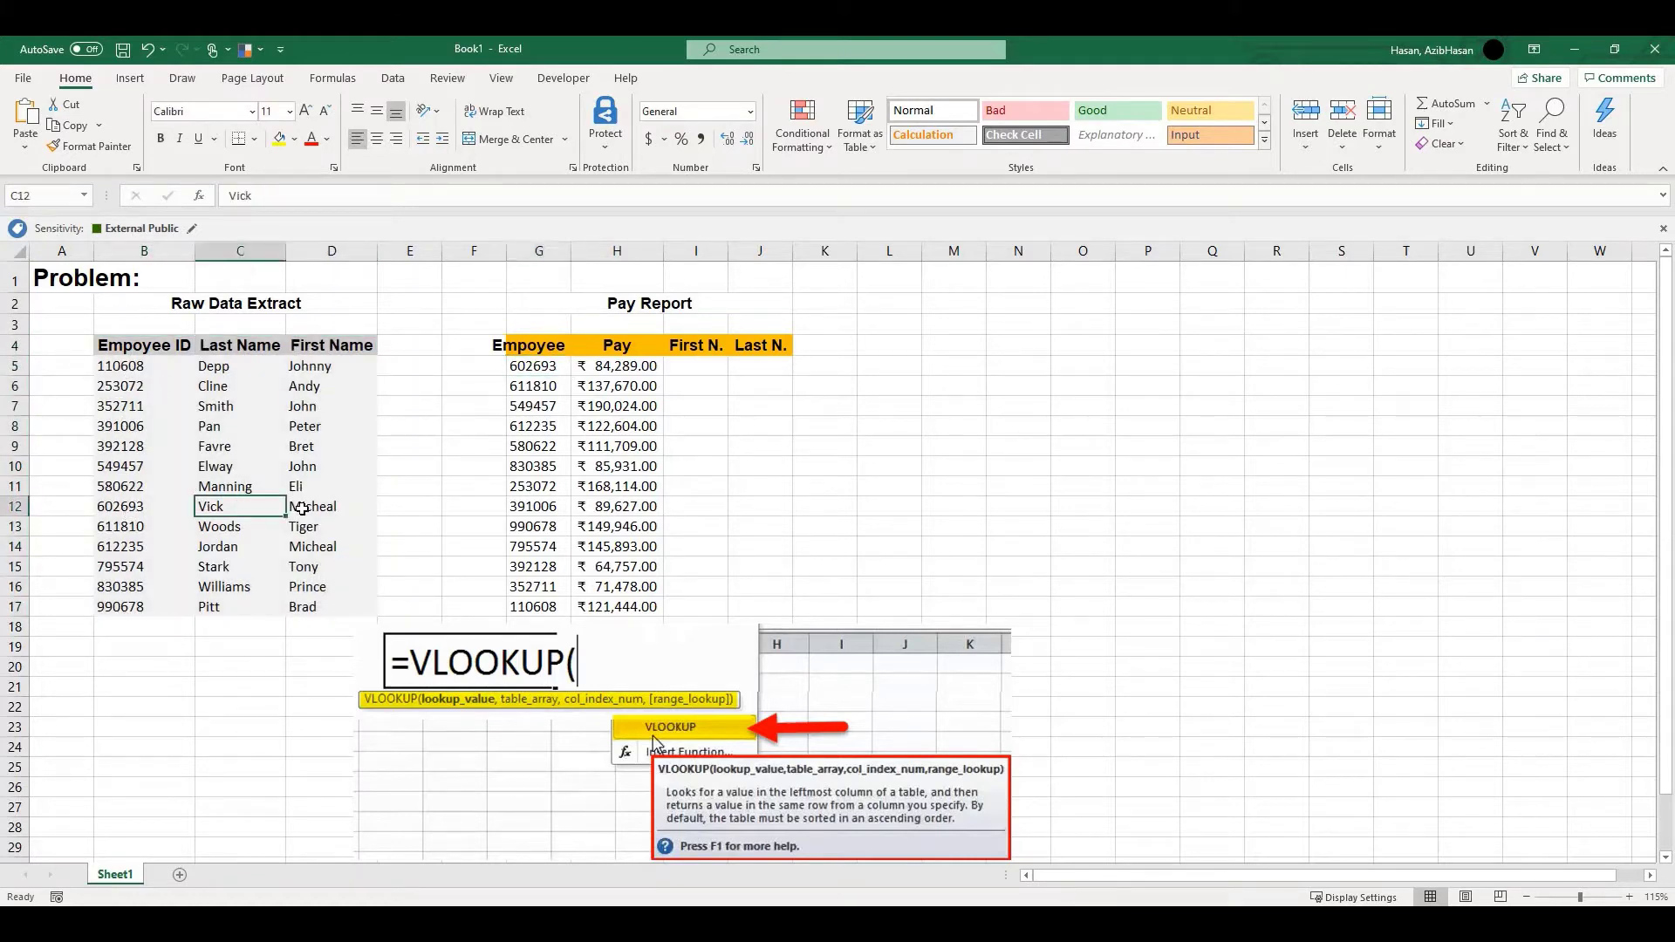
key("Right")
left_click(546, 370)
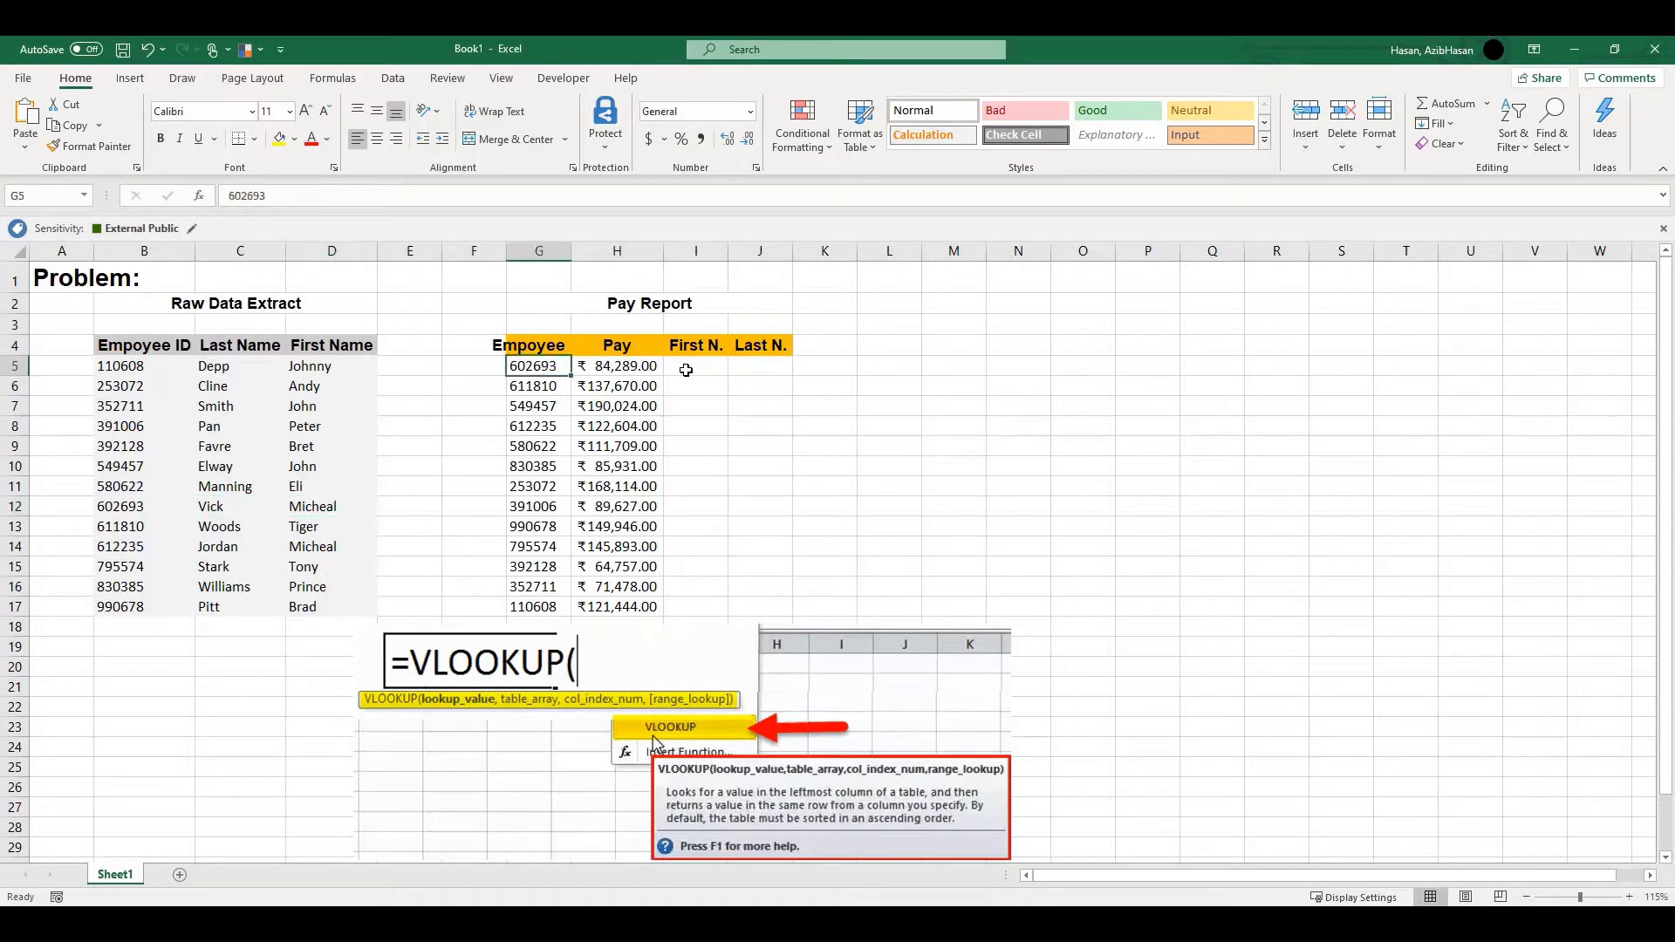
left_click(684, 366)
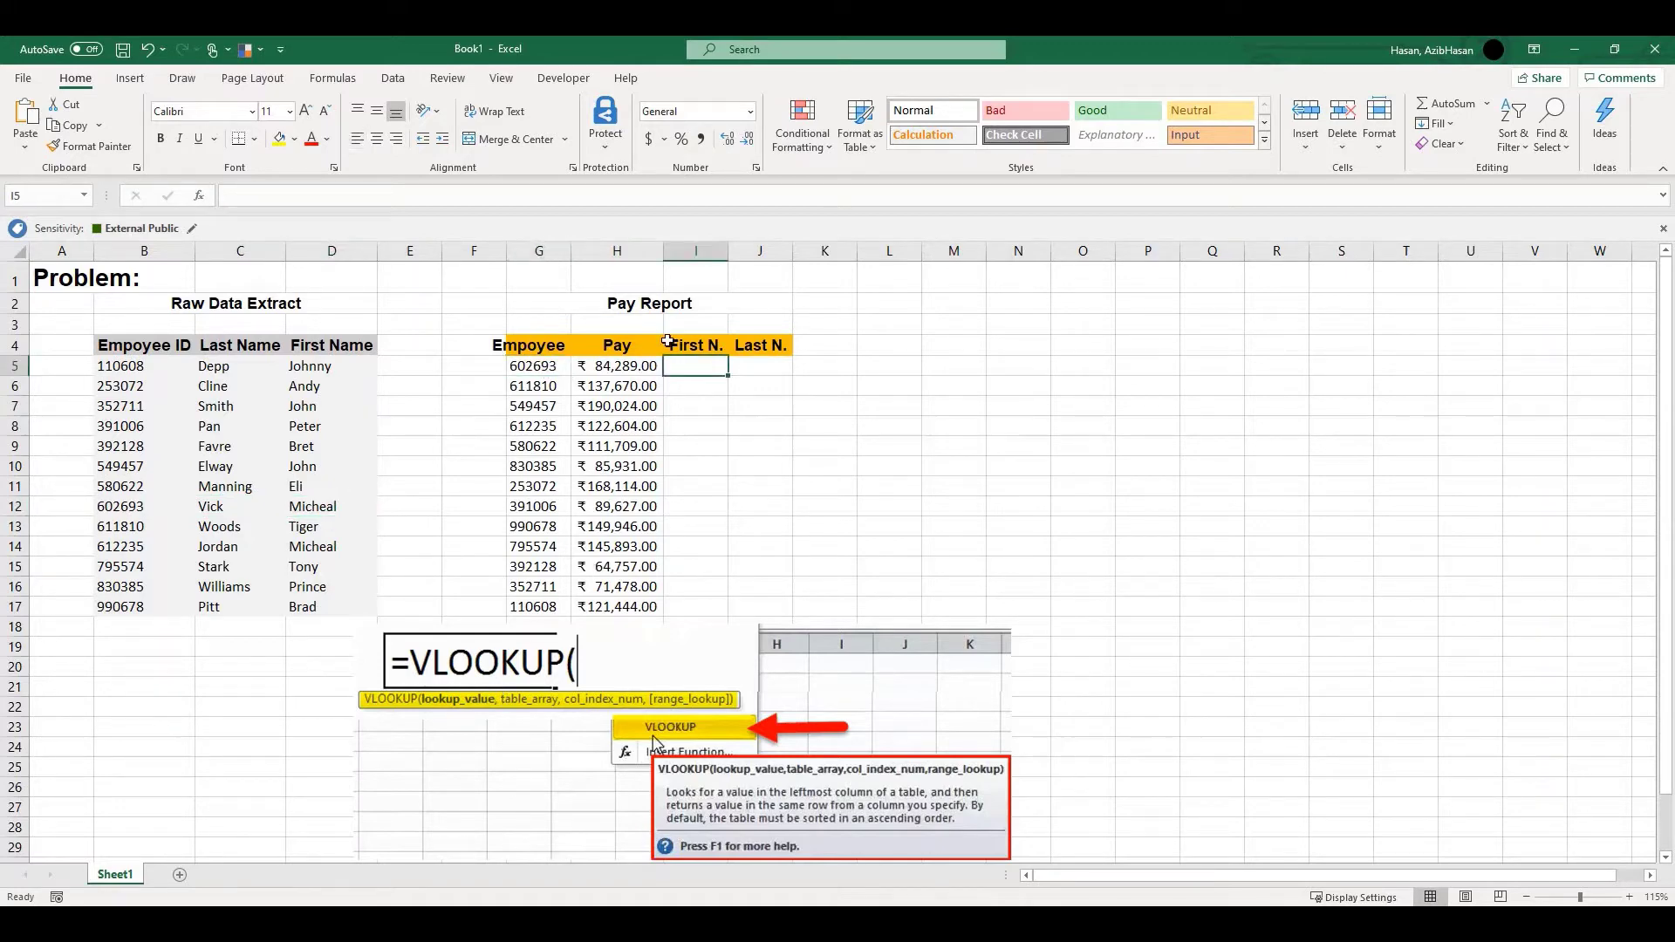
Review lookup cell G5, table range B4:D17 and the position of the First Name column, ending on cell I5.
left_click(537, 365)
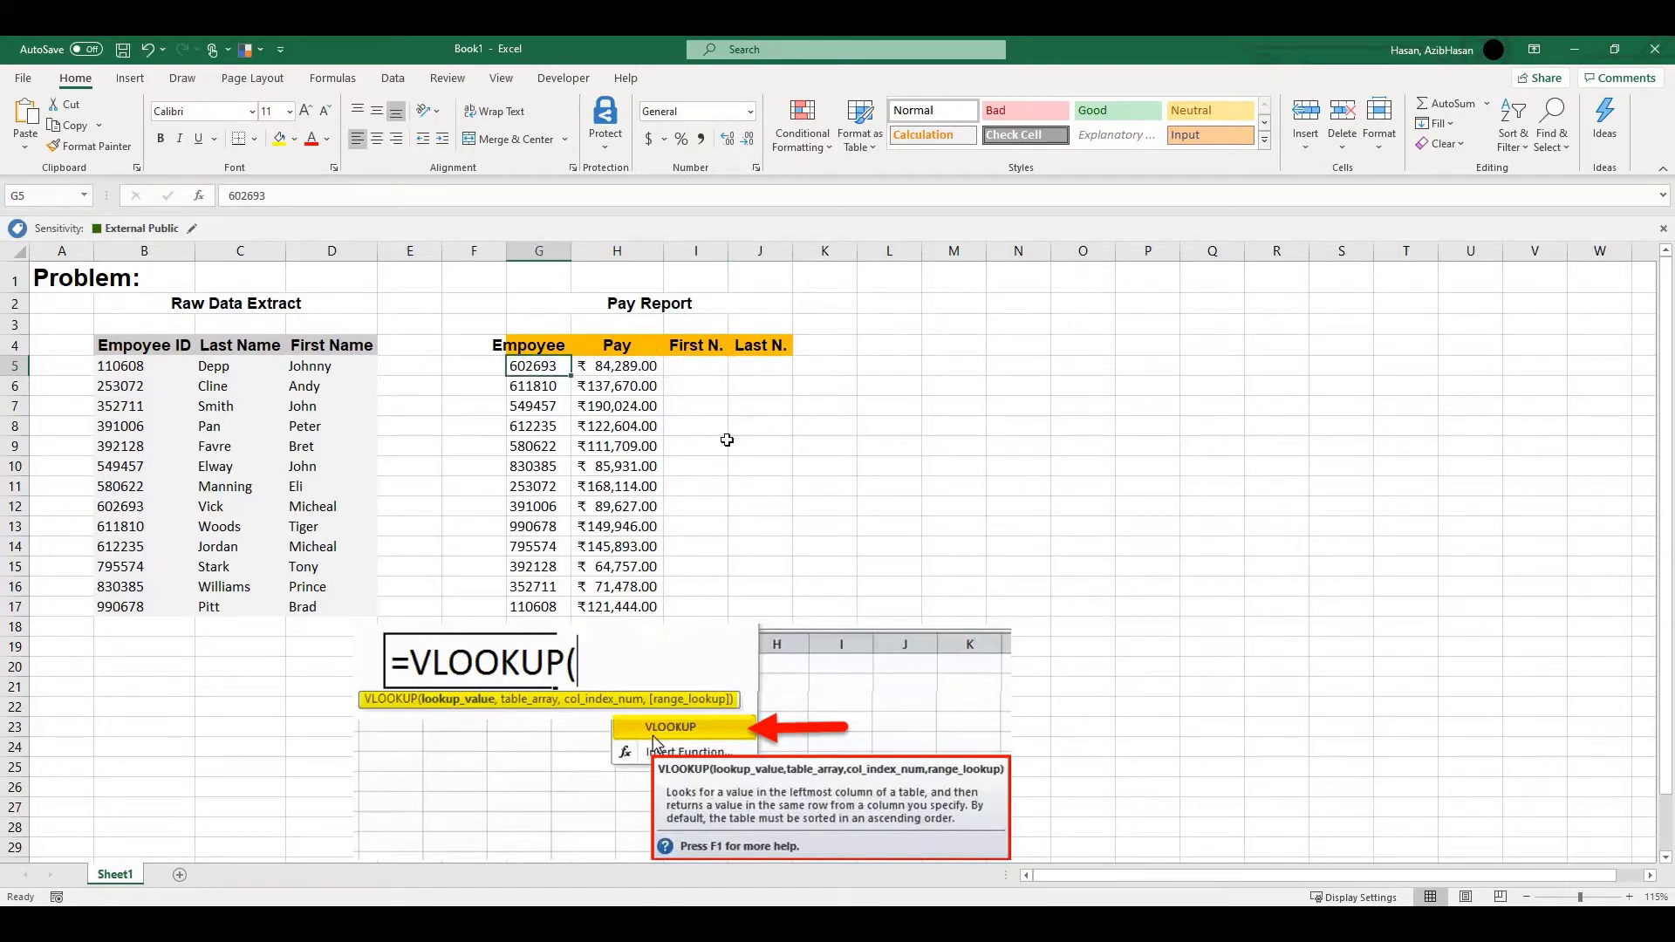
left_click_drag(109, 343, 349, 608)
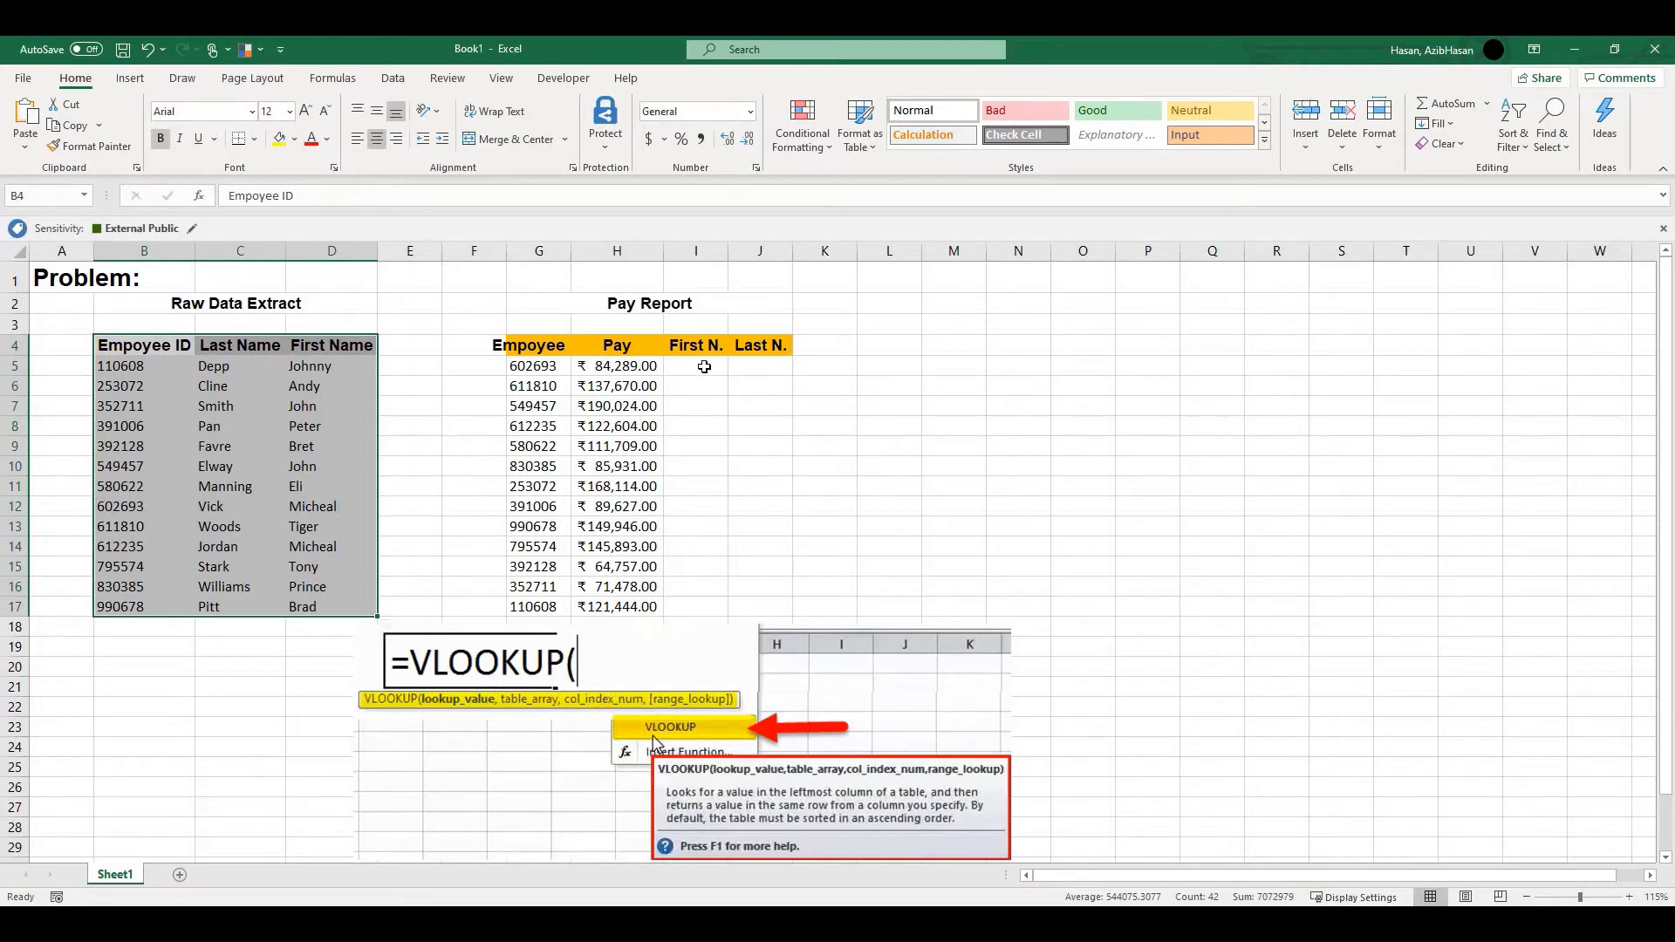
left_click(704, 365)
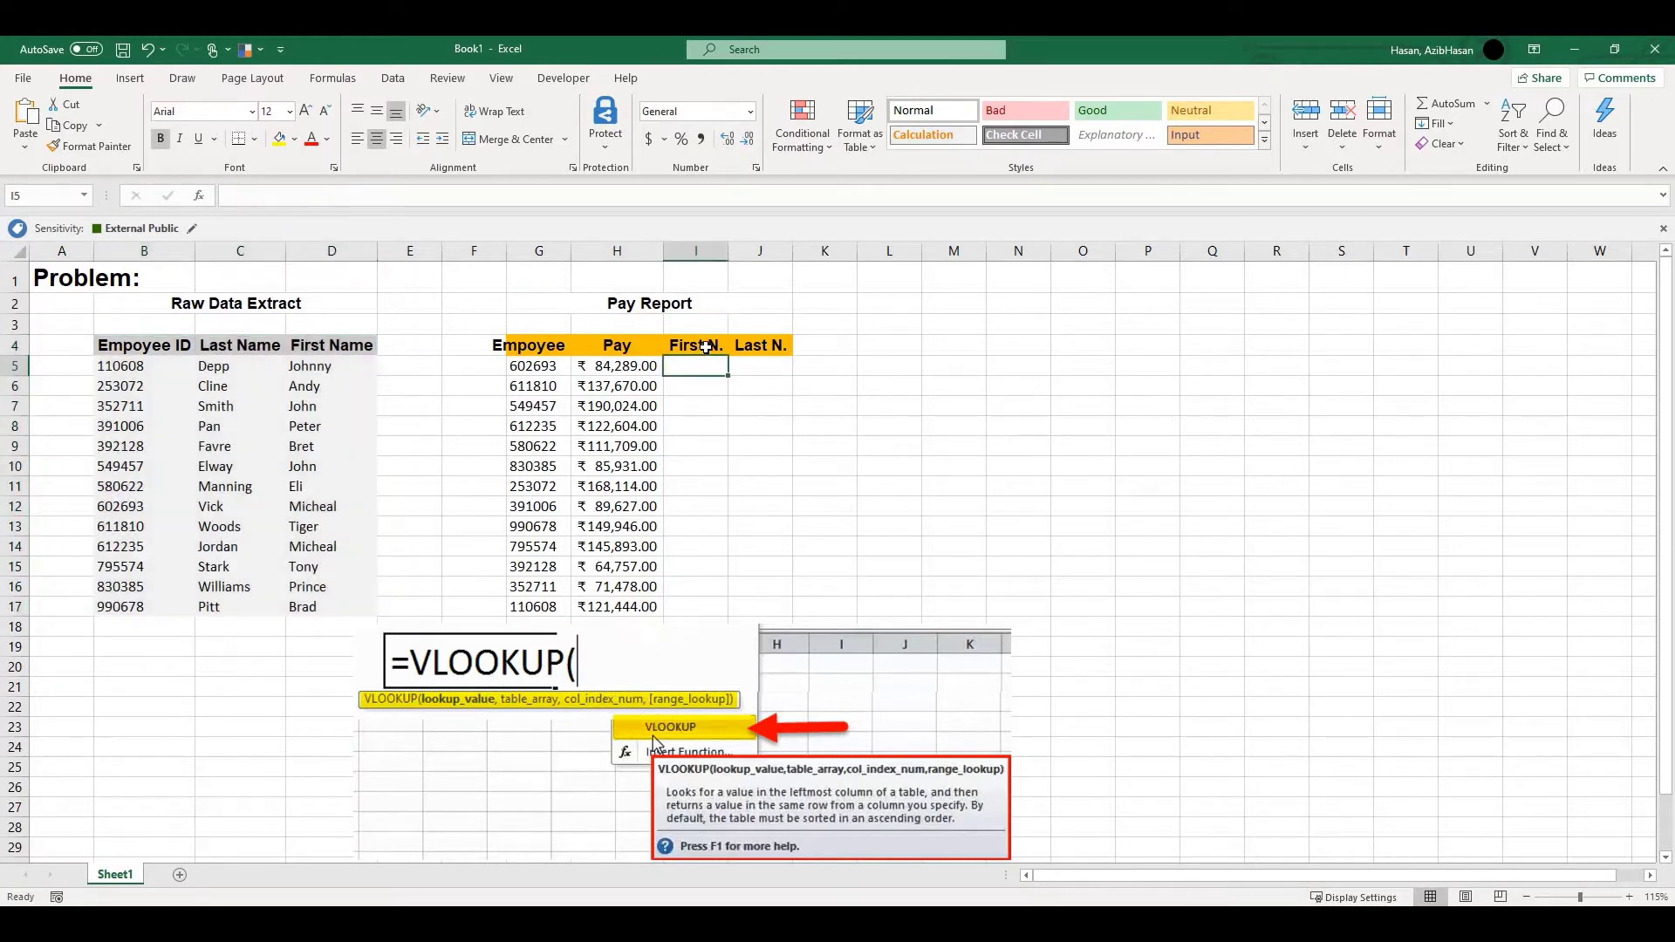
left_click(357, 349)
left_click_drag(122, 347, 325, 610)
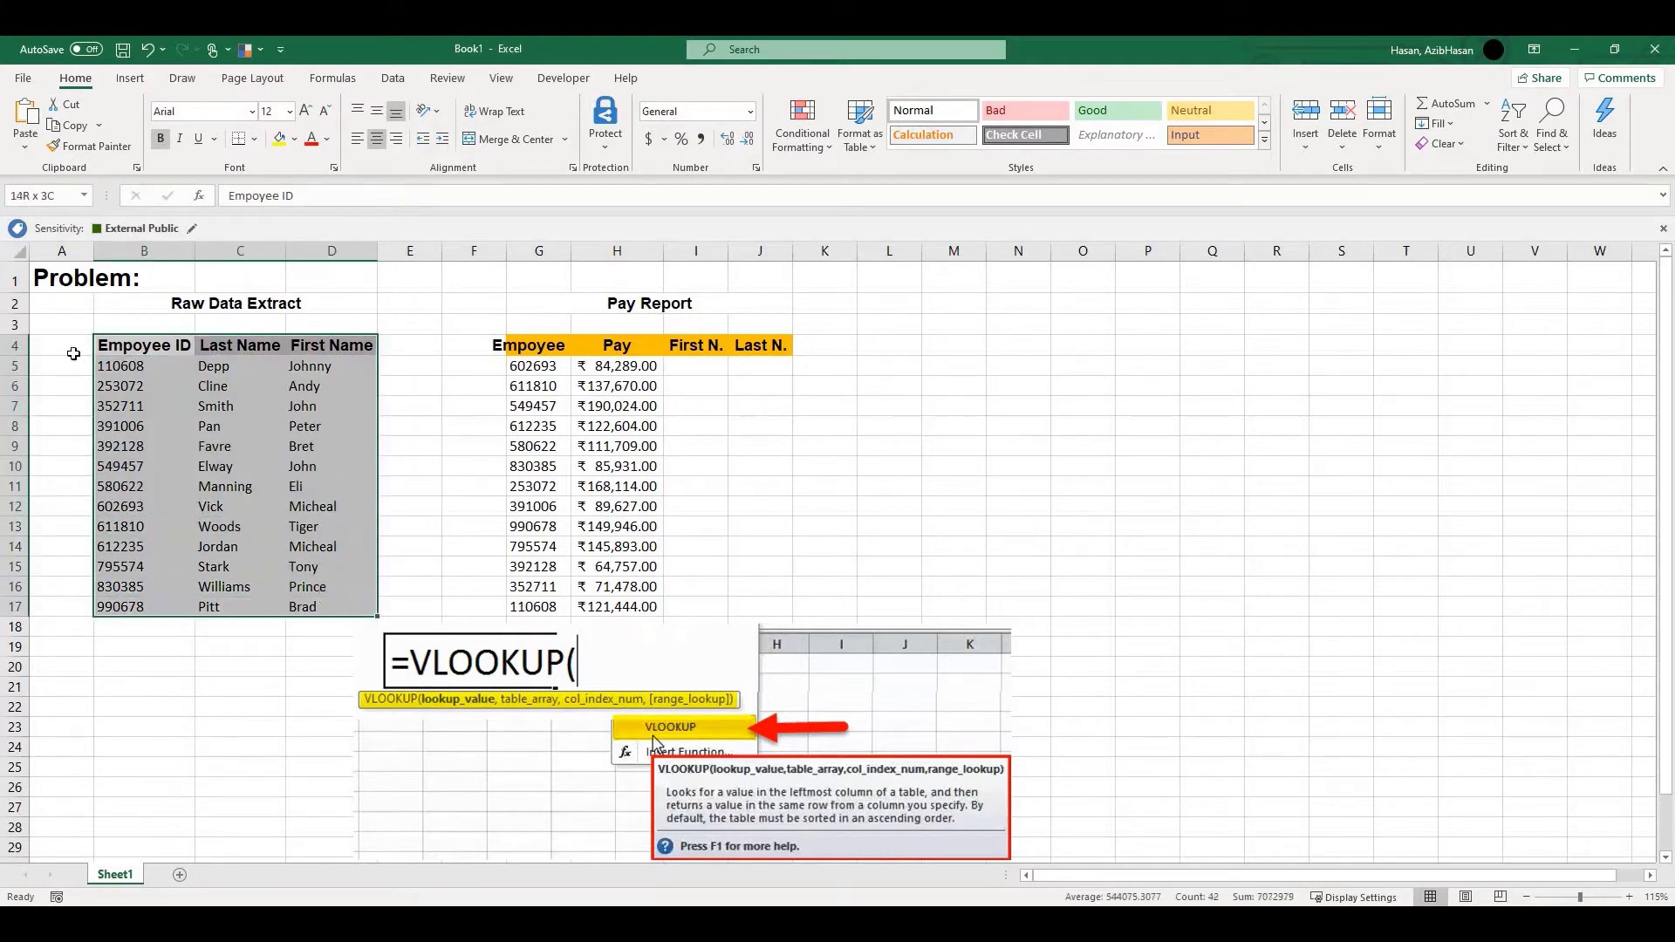
left_click(169, 346)
key("Right")
key("Right")
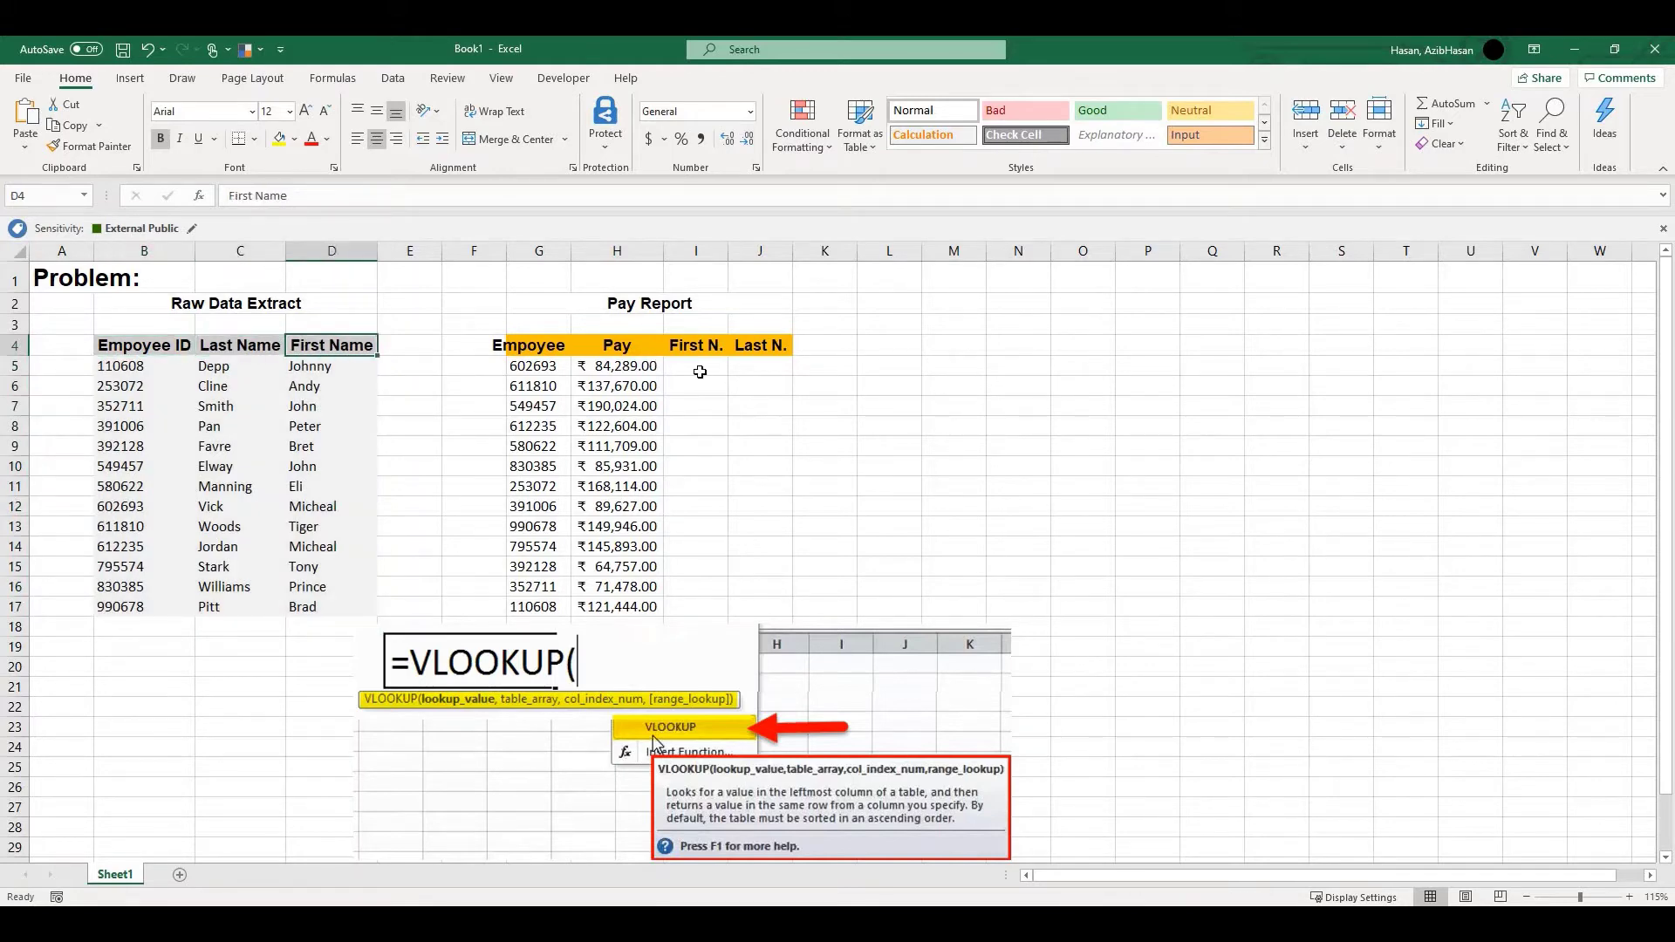
left_click(695, 367)
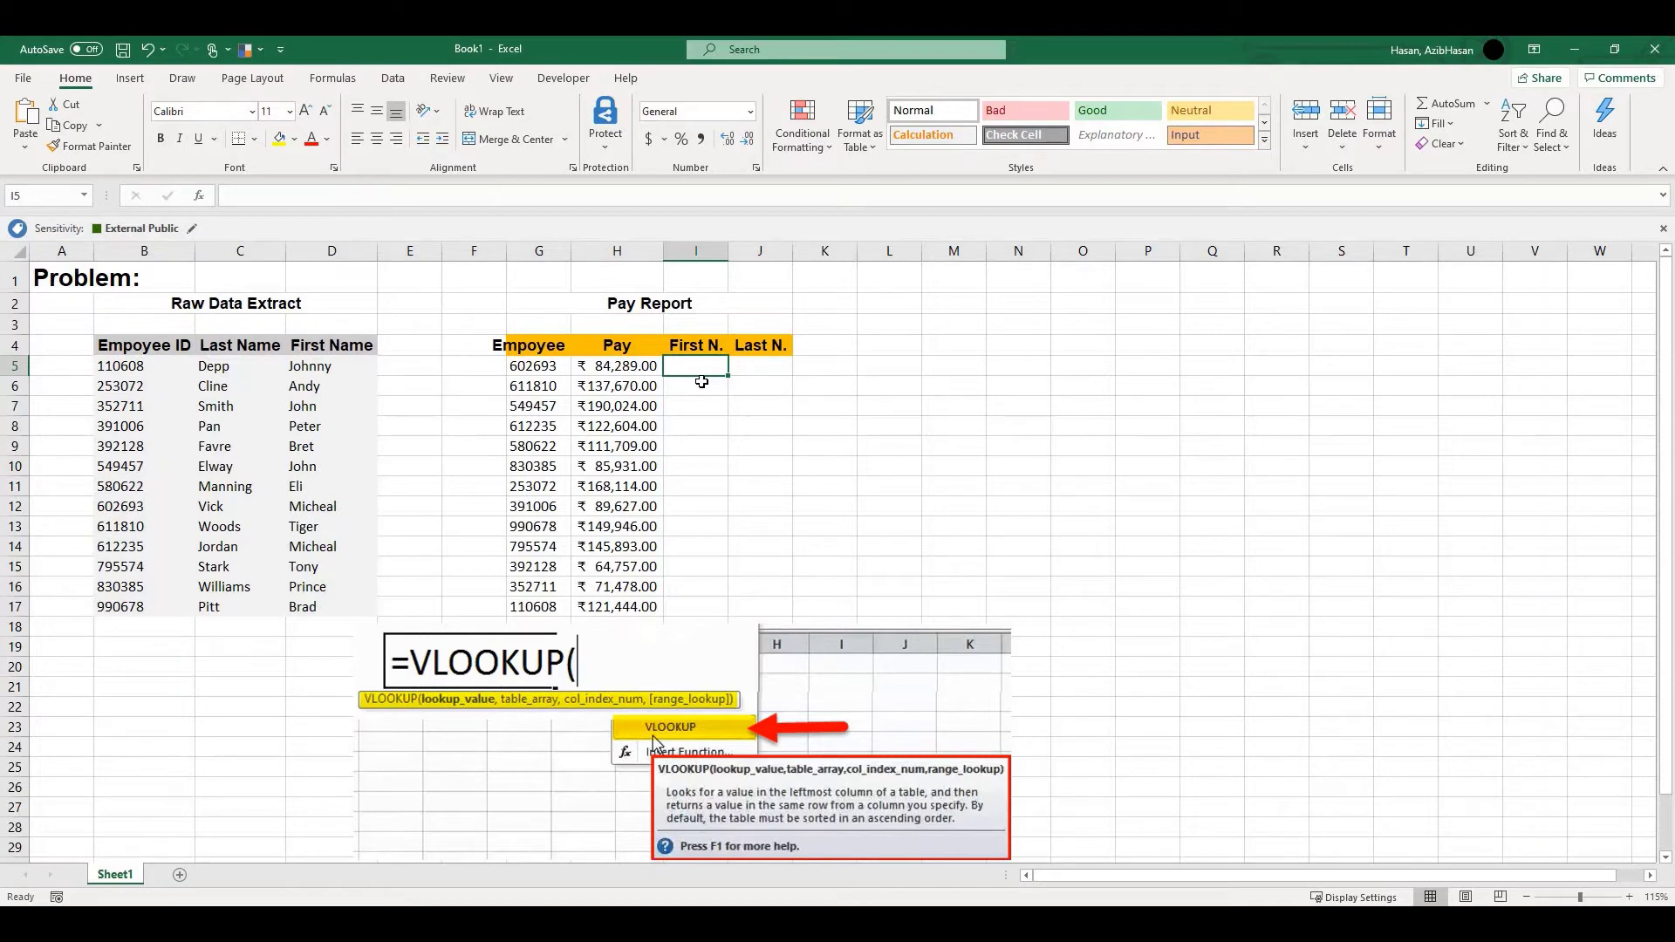
type("=vlo")
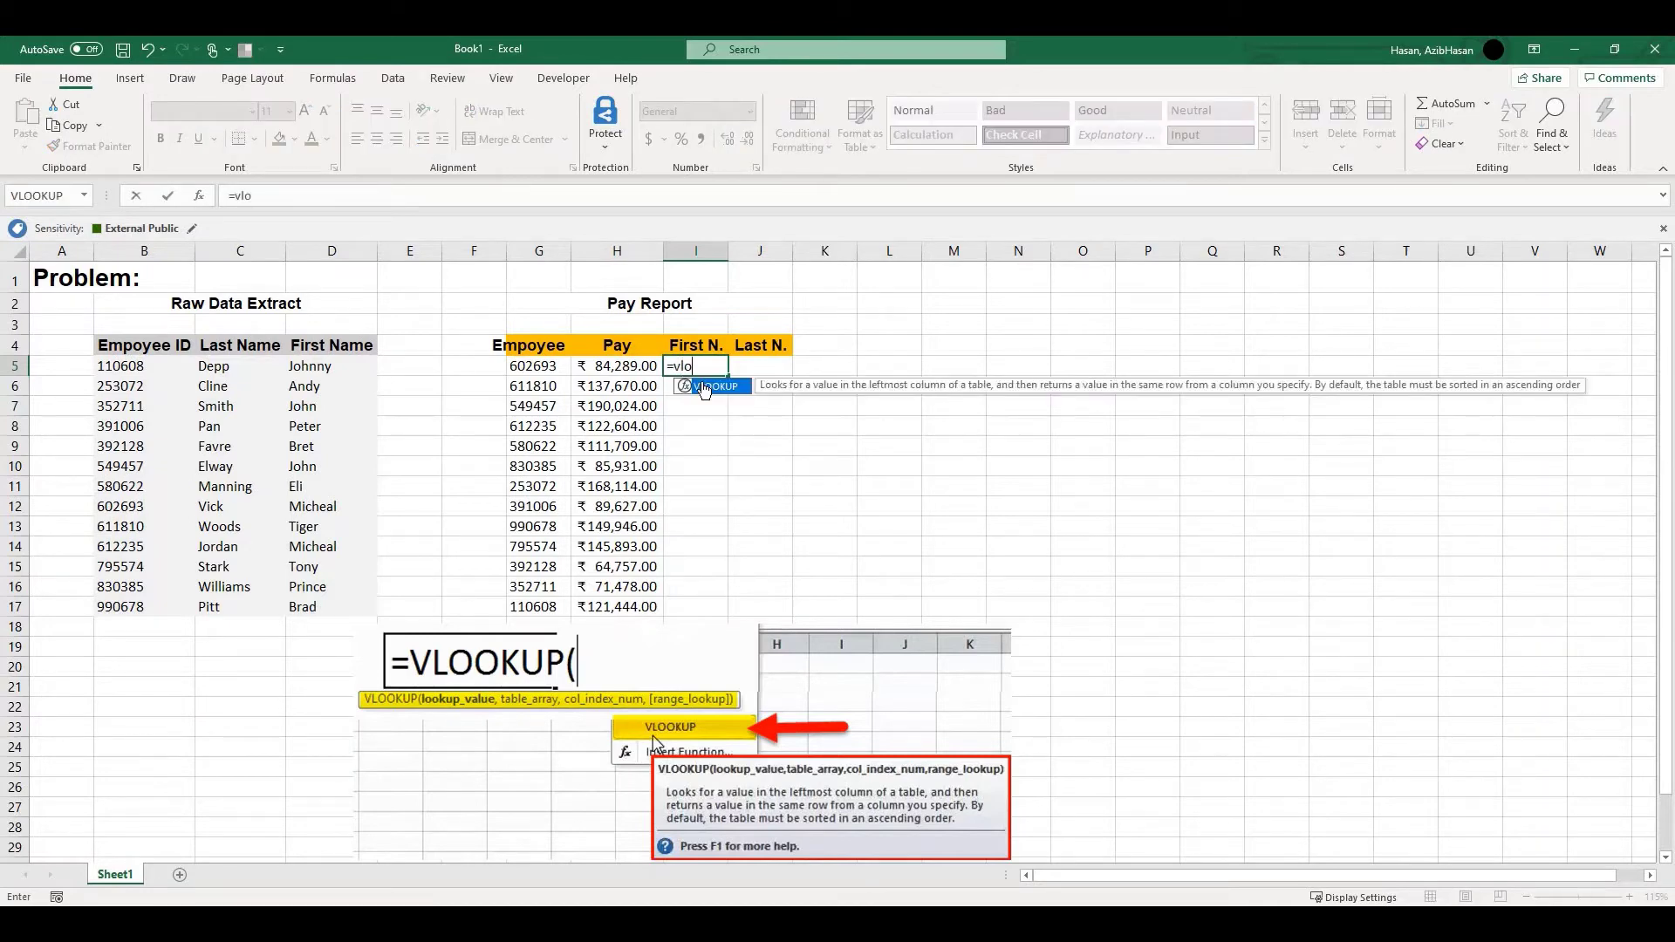
key("Tab")
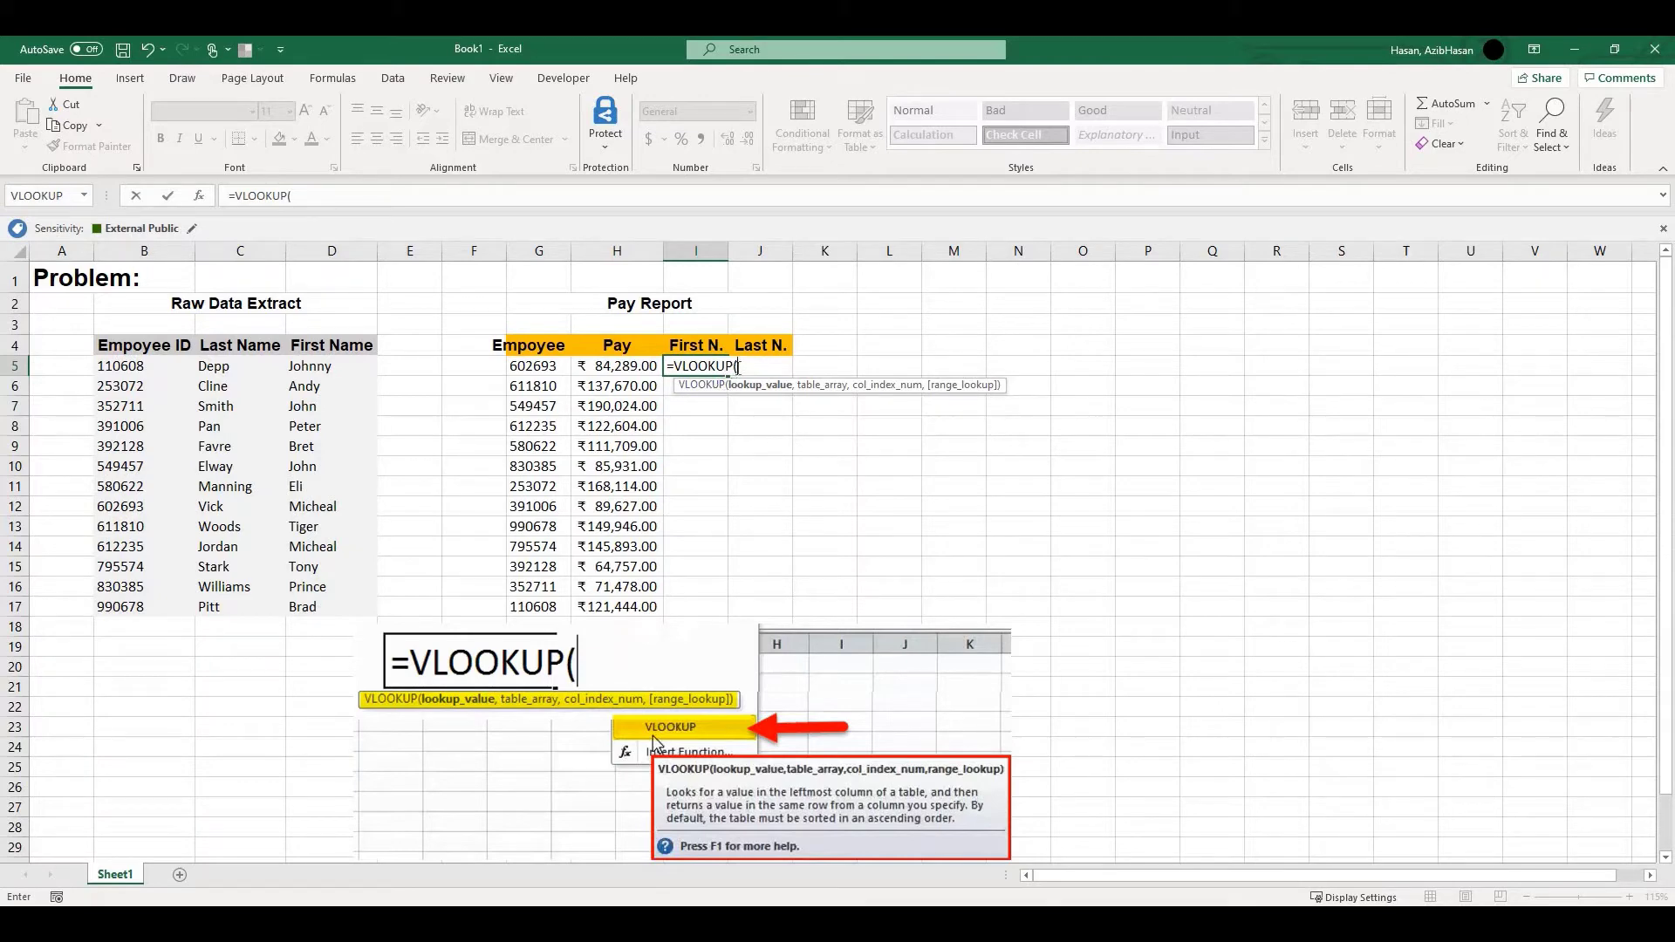
key("BackSpace")
key("BackSpace")
key("BackSpace")
key("BackSpace")
key("BackSpace")
key("BackSpace")
key("BackSpace")
key("BackSpace")
key("BackSpace")
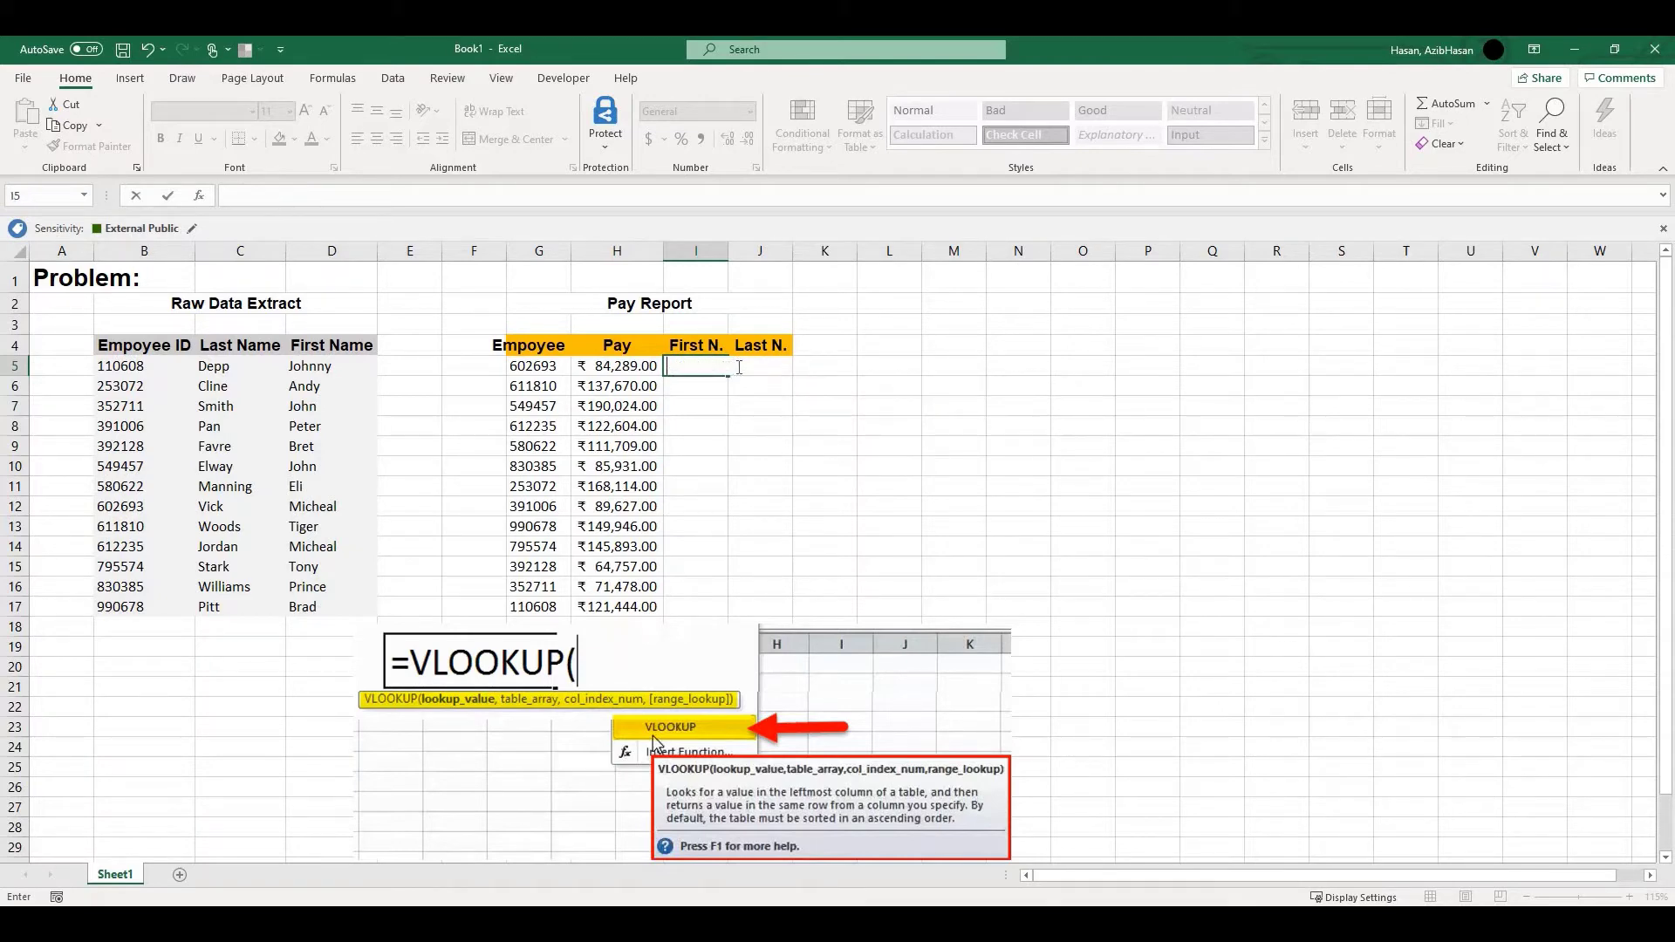
Enter =VLOOKUP(G5,B4:D17,3,0) in I5 to return the first employee's first name from the raw data.
type("=v")
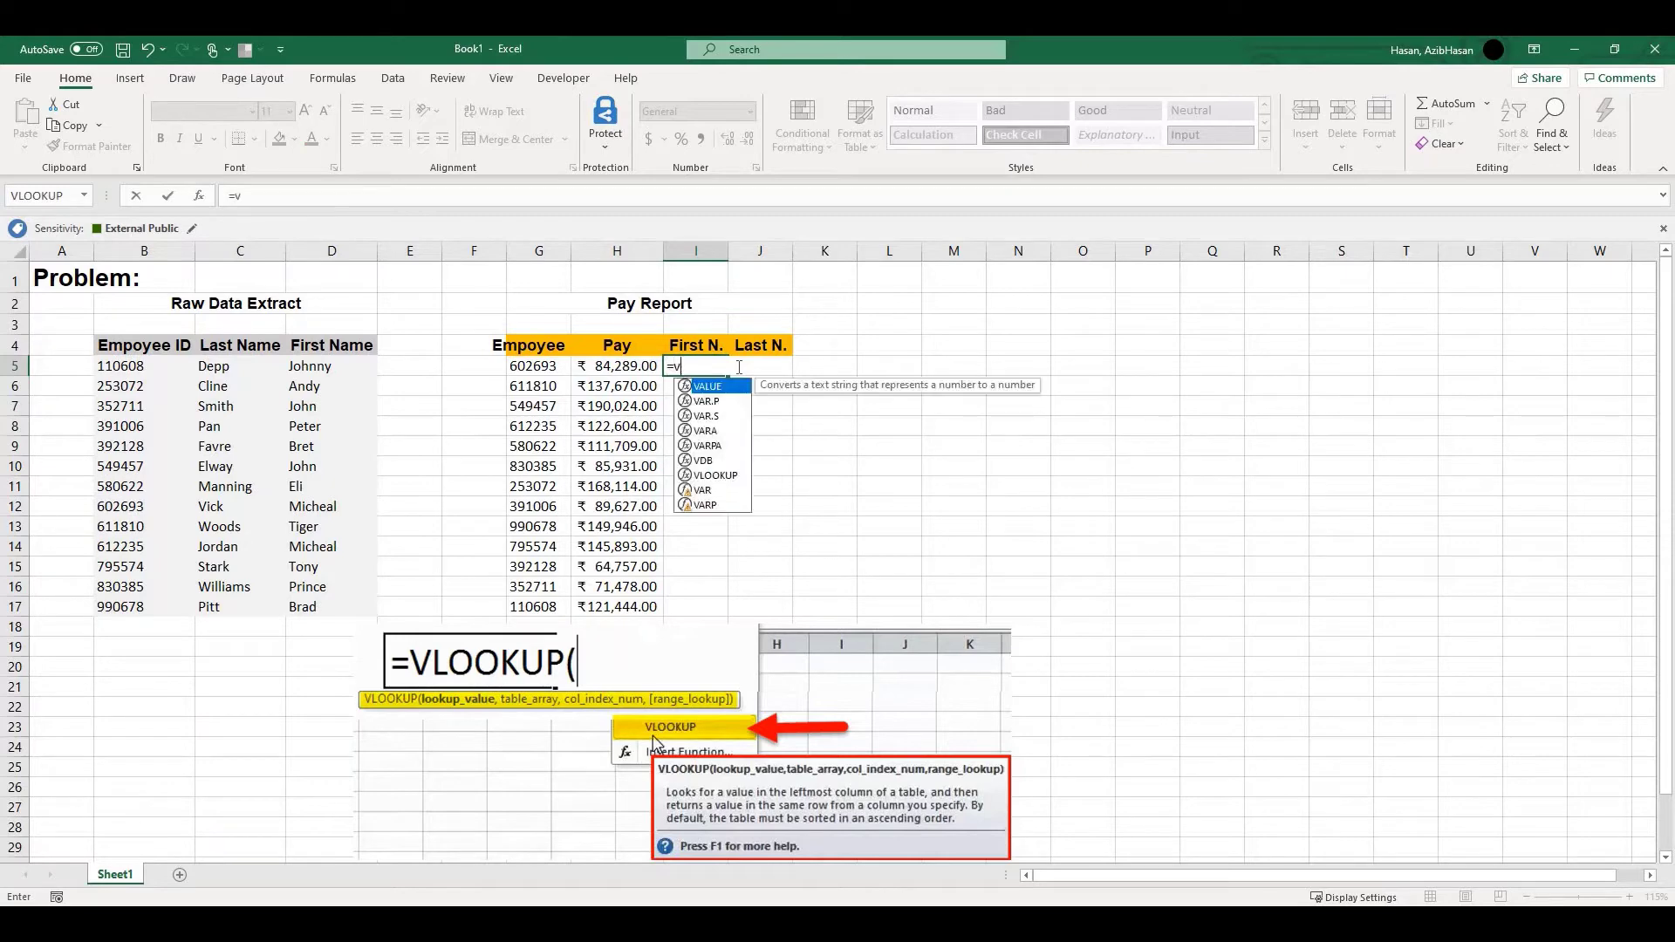
type("l")
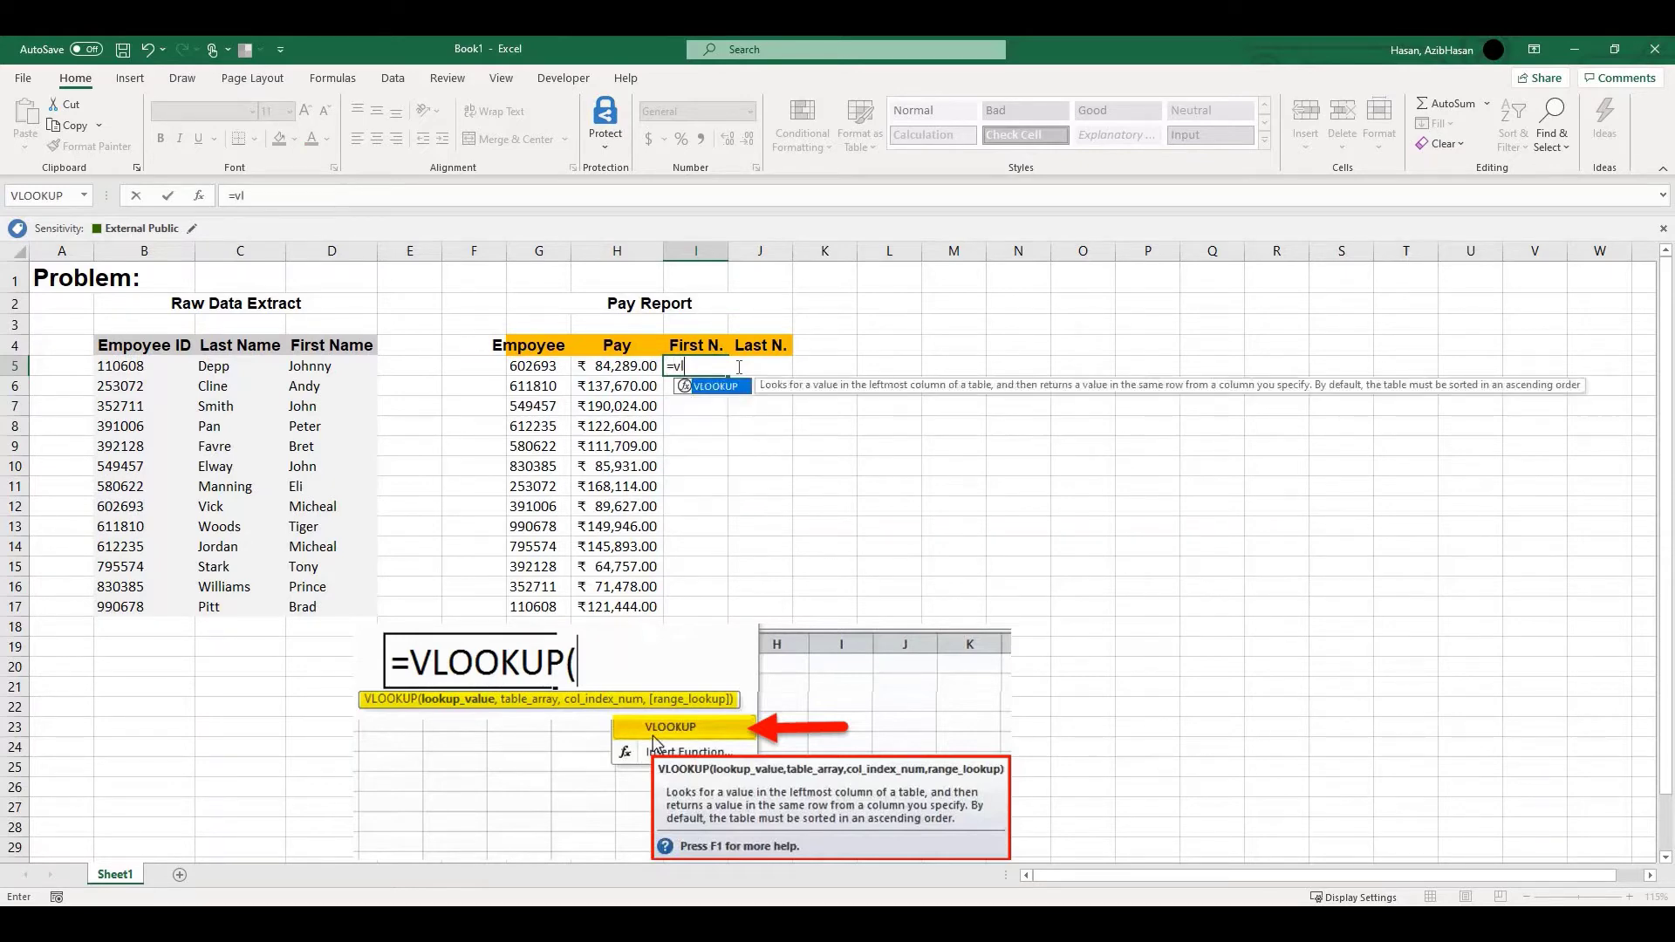
key("Tab")
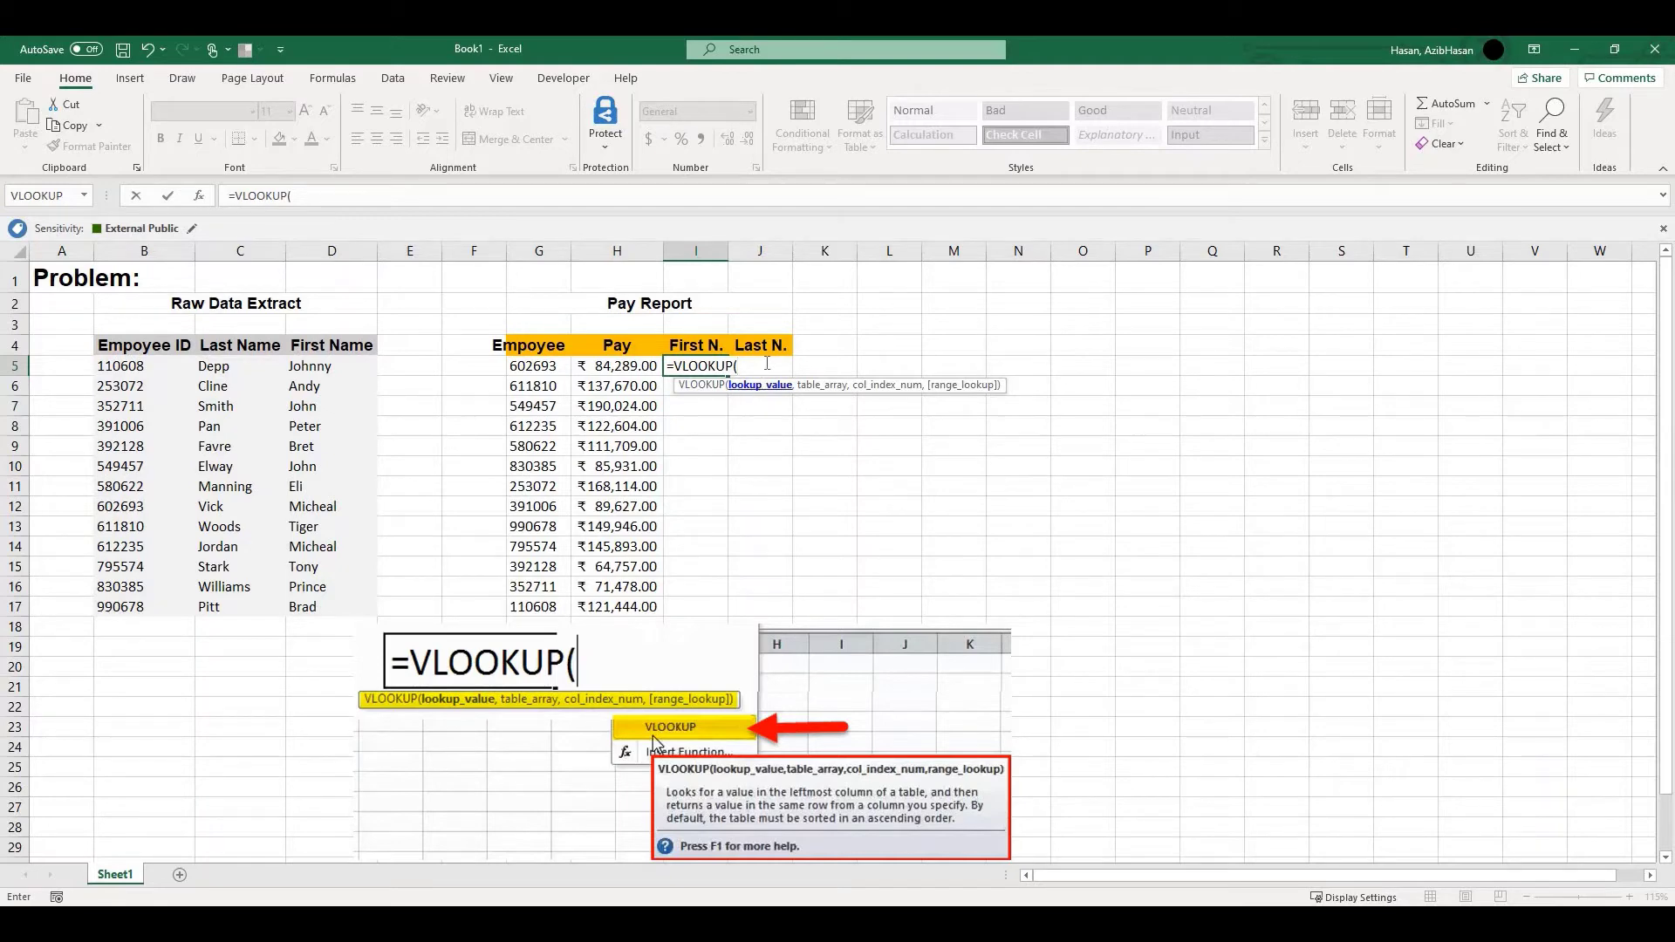
left_click(541, 367)
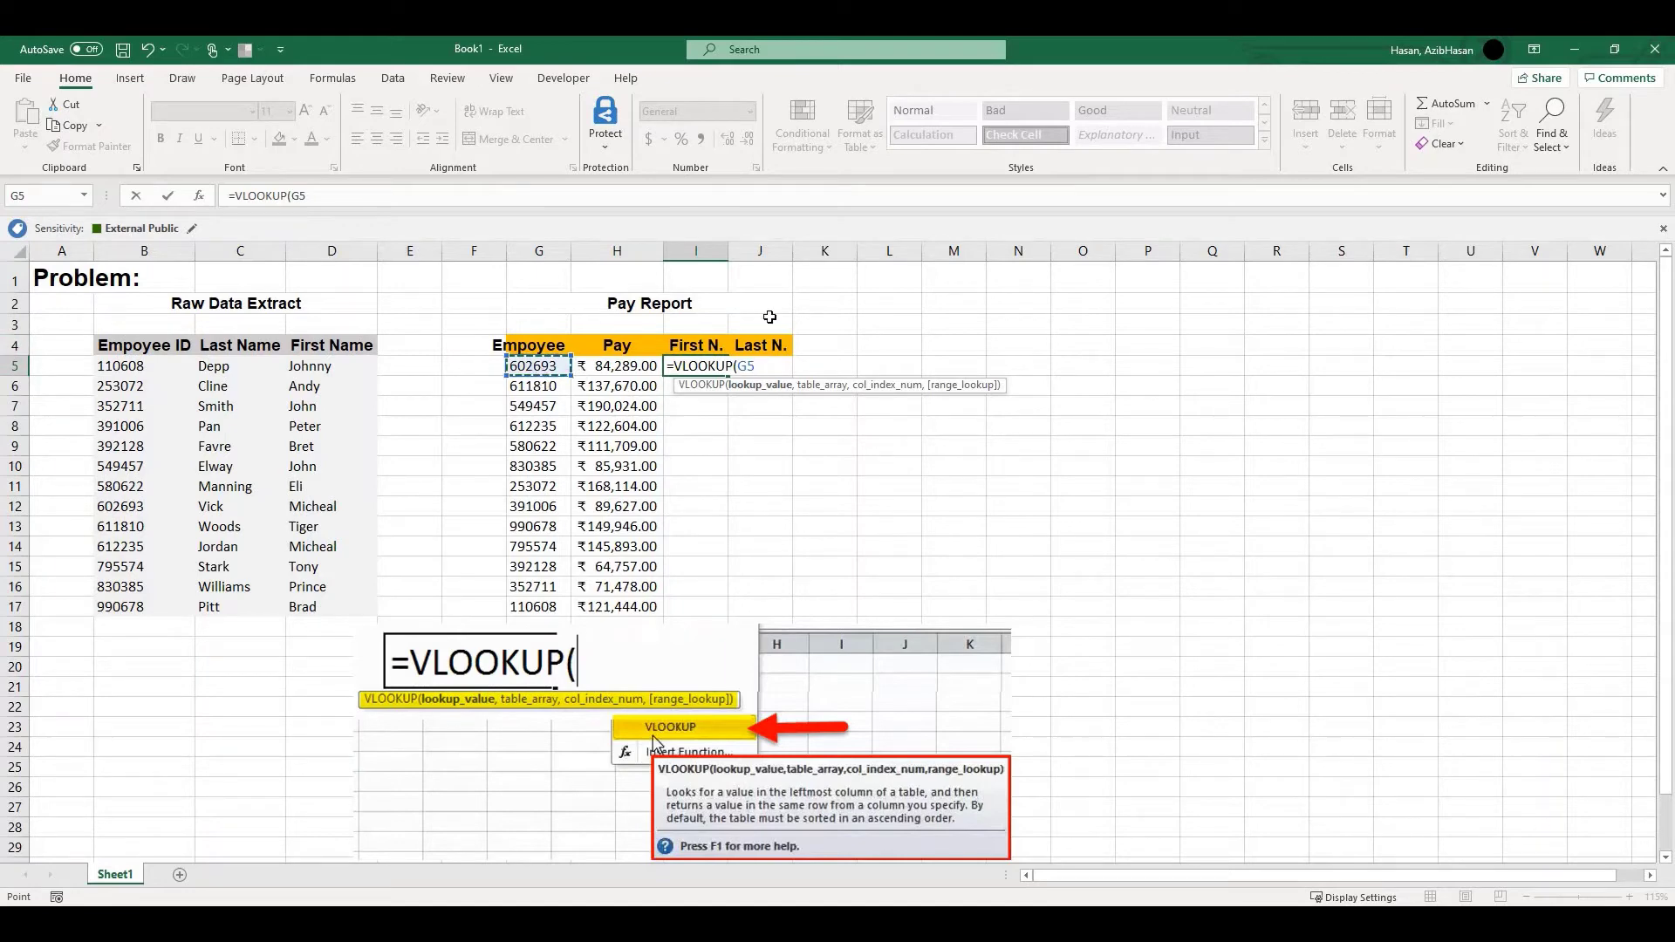
type(",")
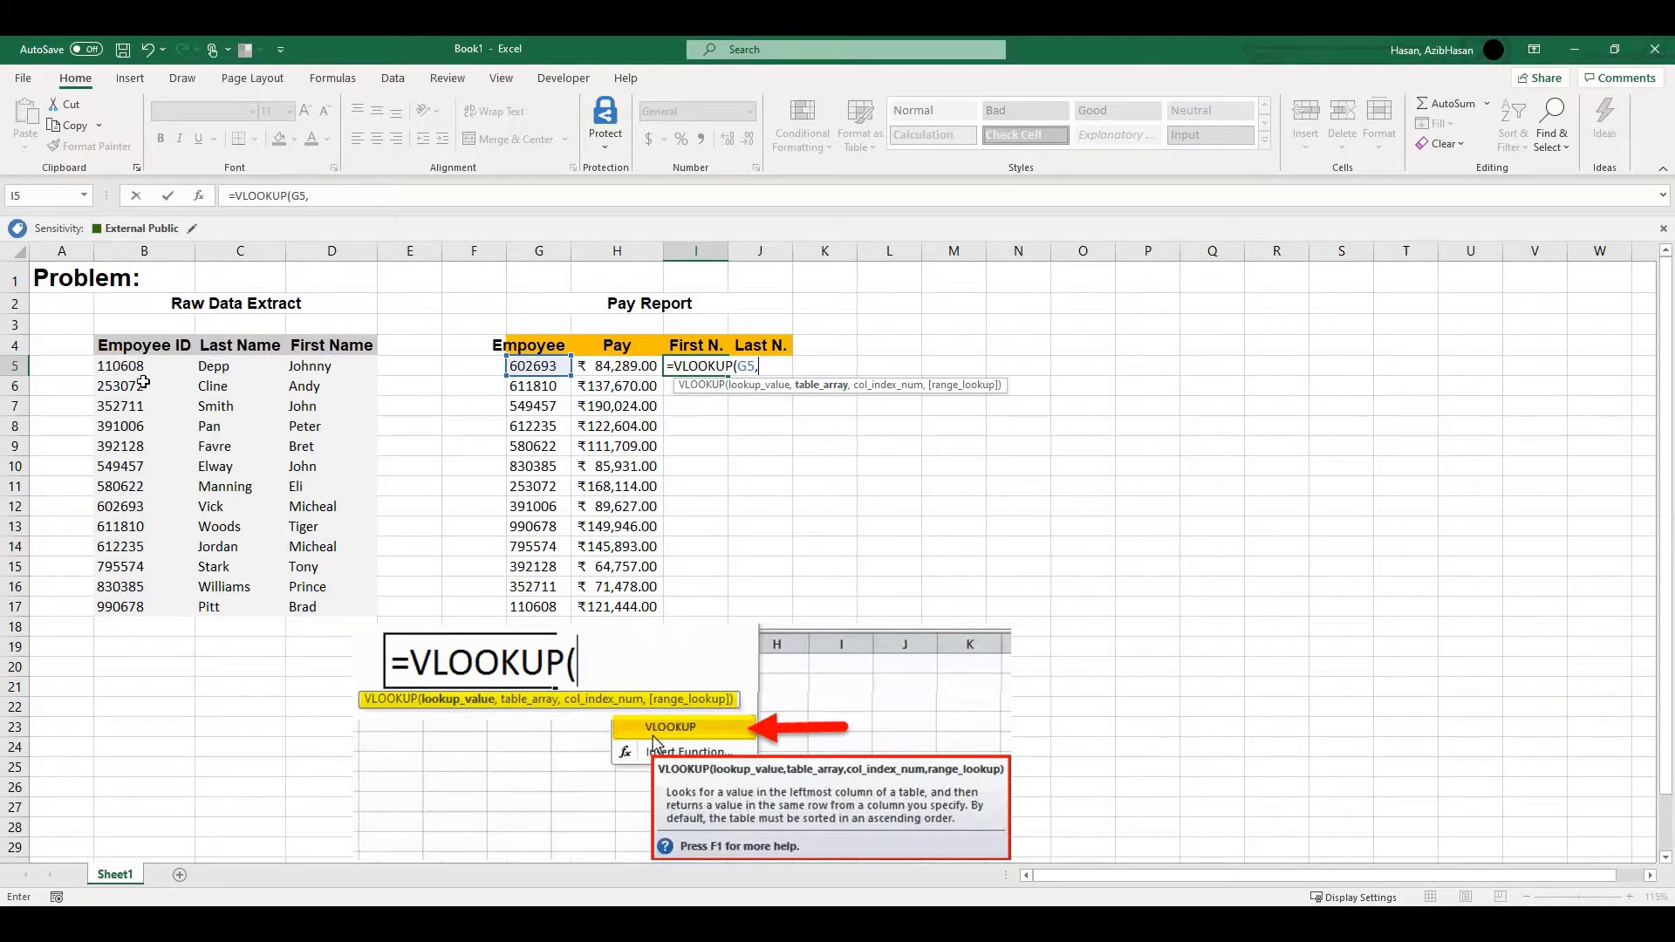
left_click_drag(146, 345, 315, 605)
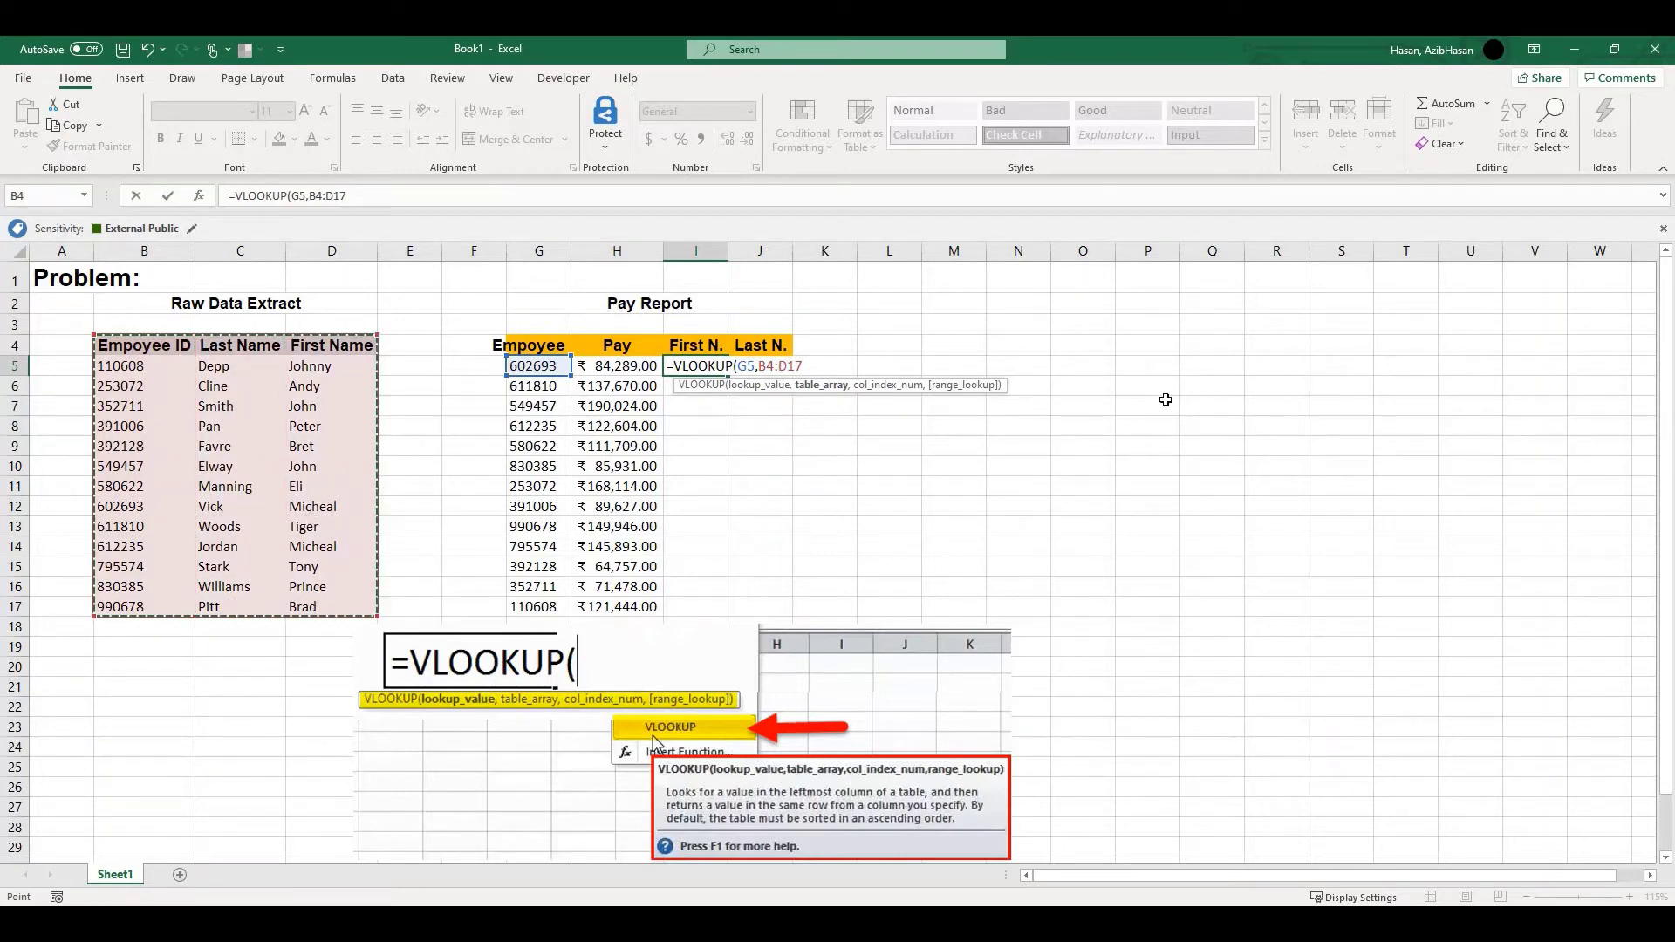
type(",")
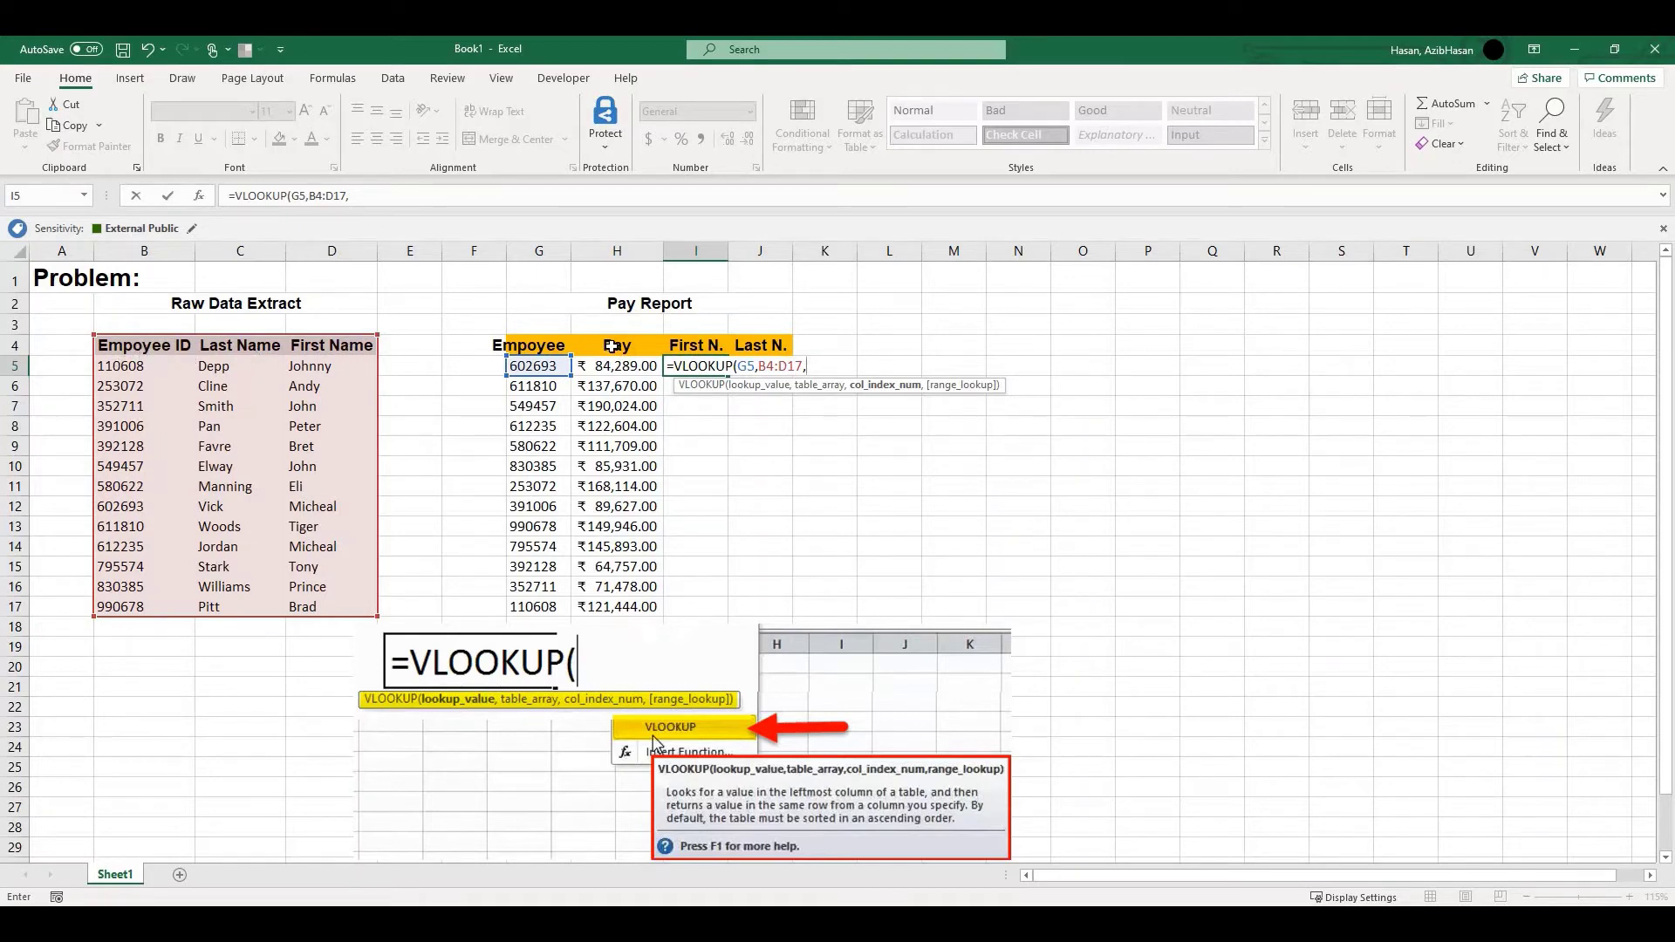
type("3,0")
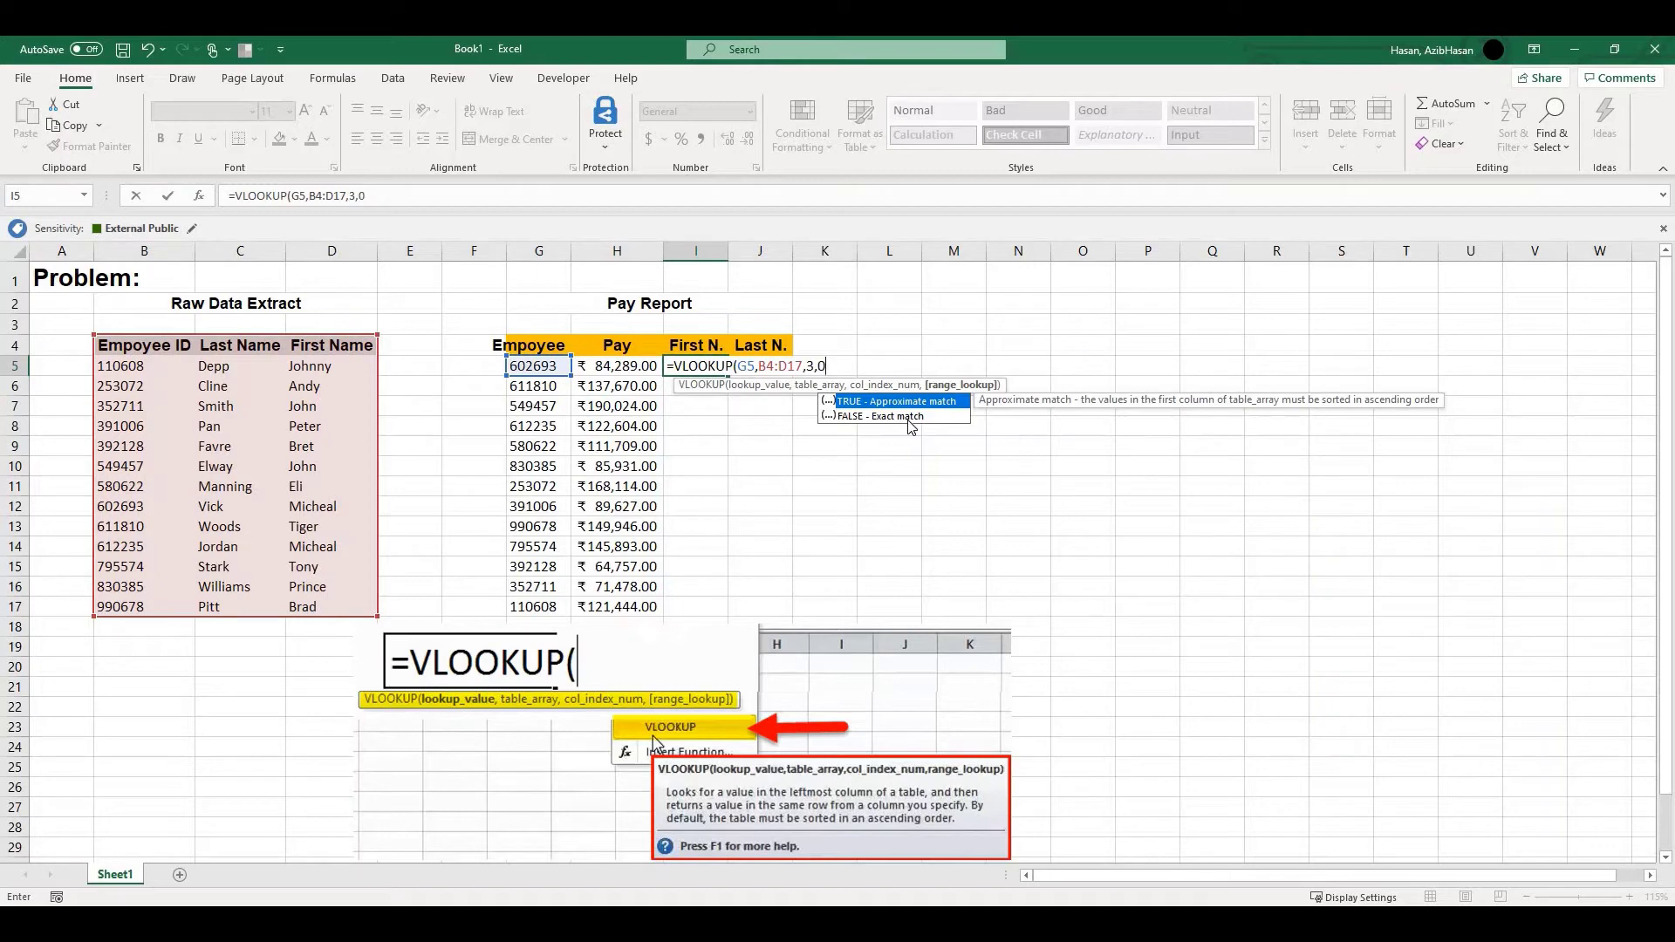
type(")")
key("Return")
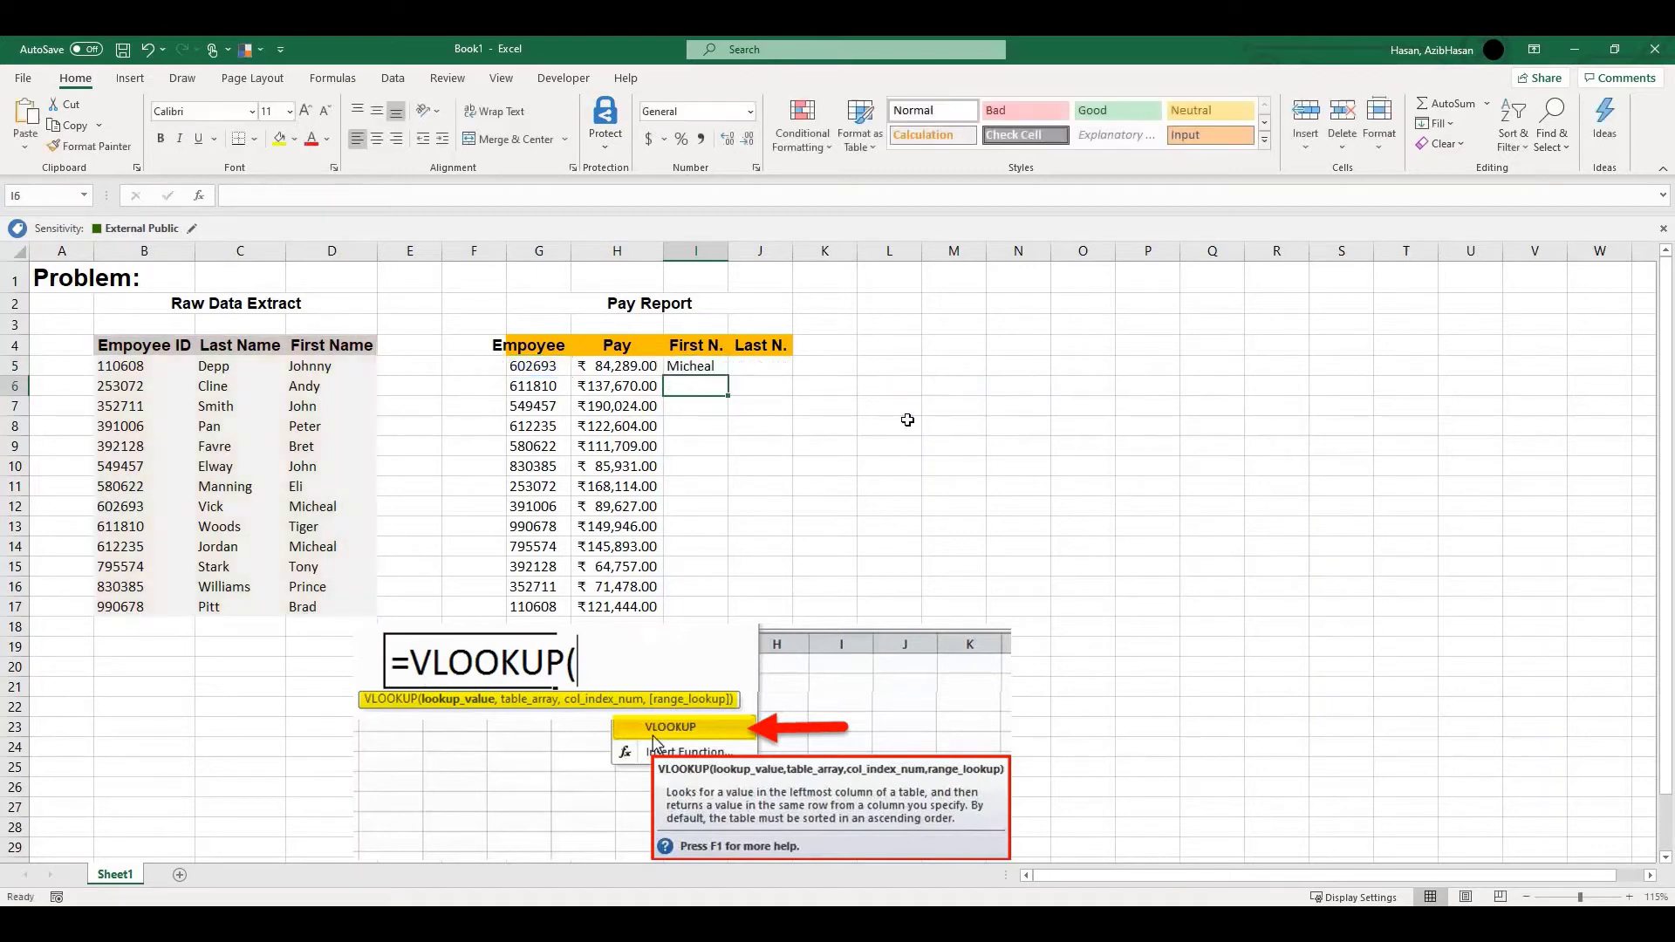
Check the first name returned in I5 against the raw data row matching the employee ID in G5.
left_click(699, 369)
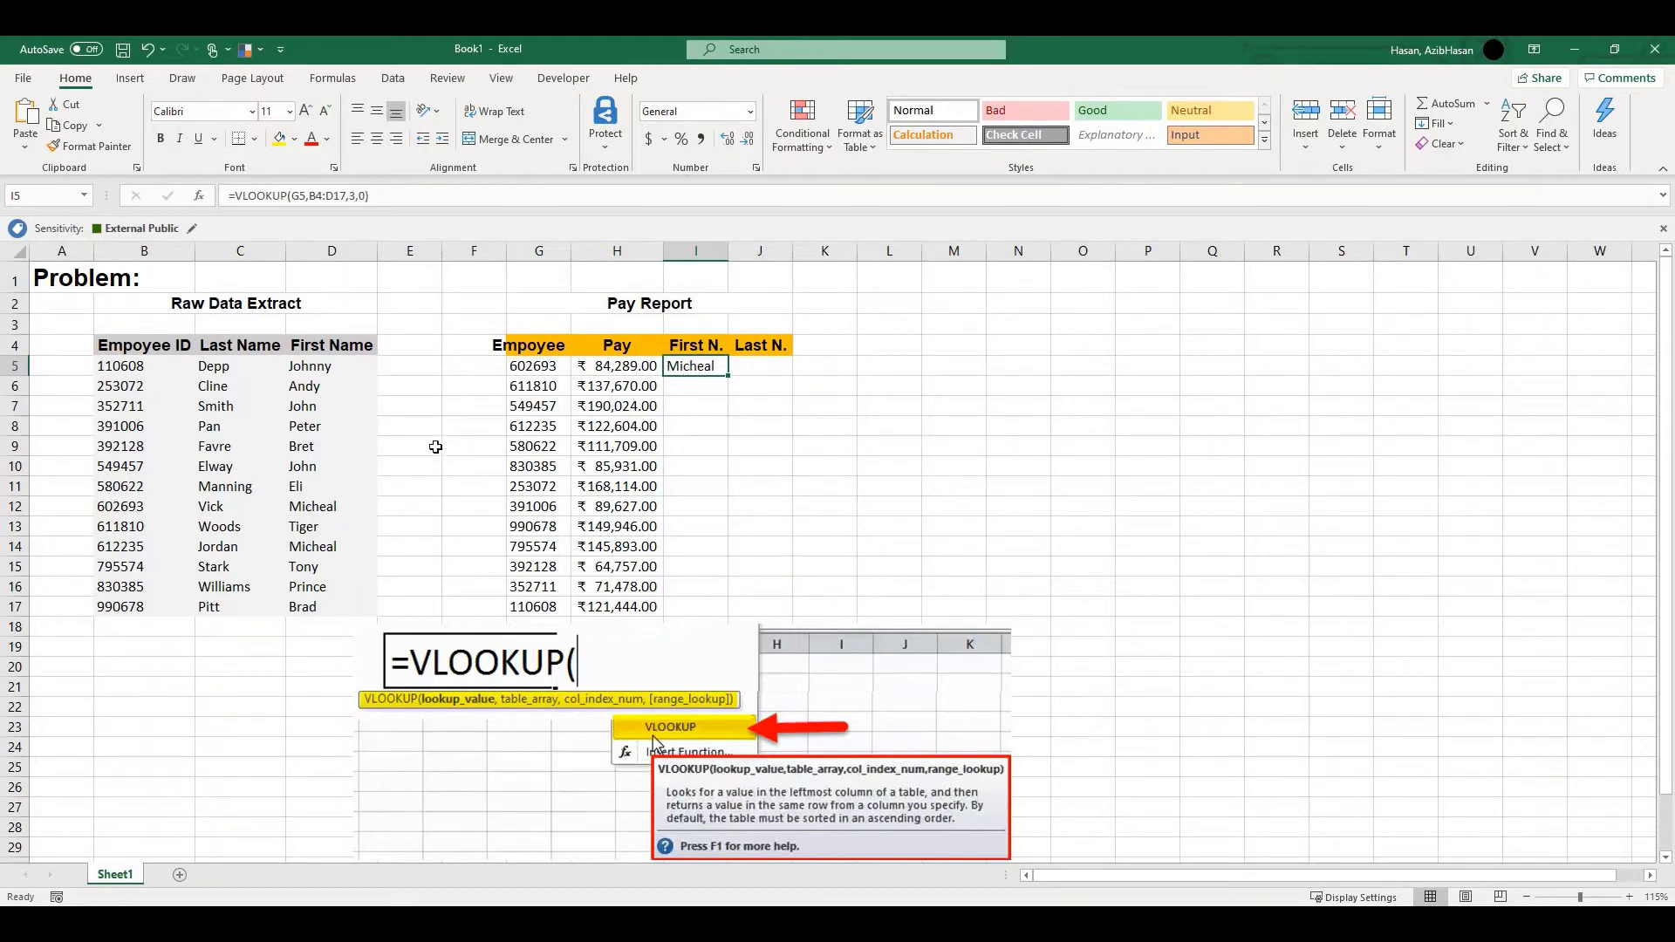
left_click(542, 374)
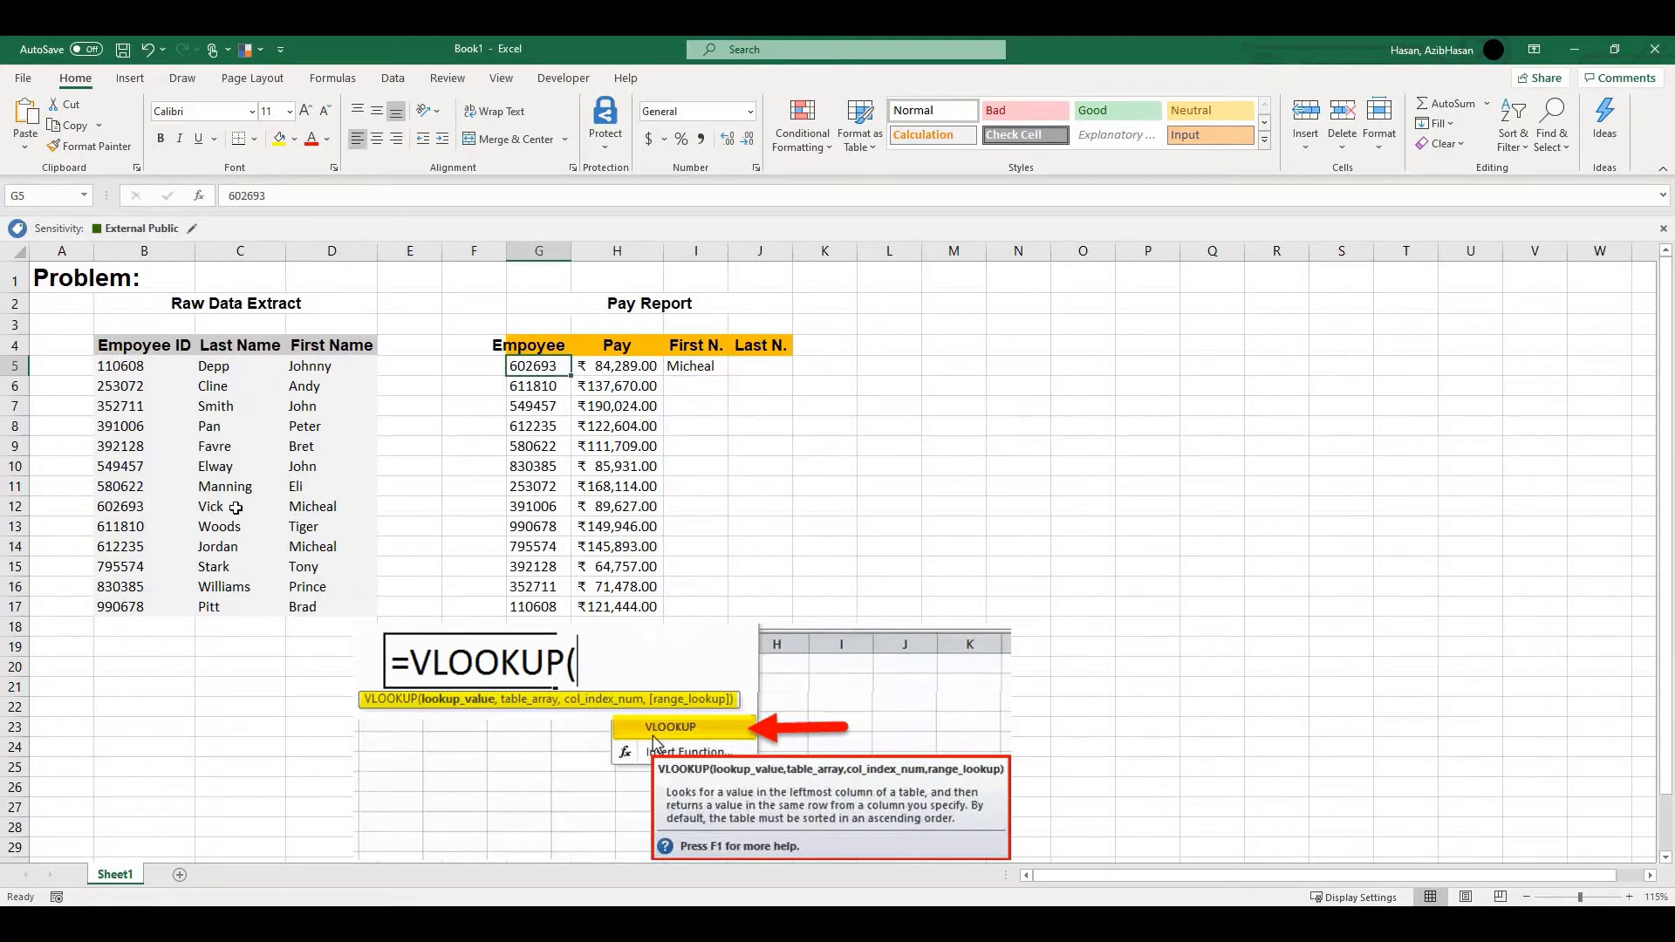
left_click(284, 509)
left_click(318, 508)
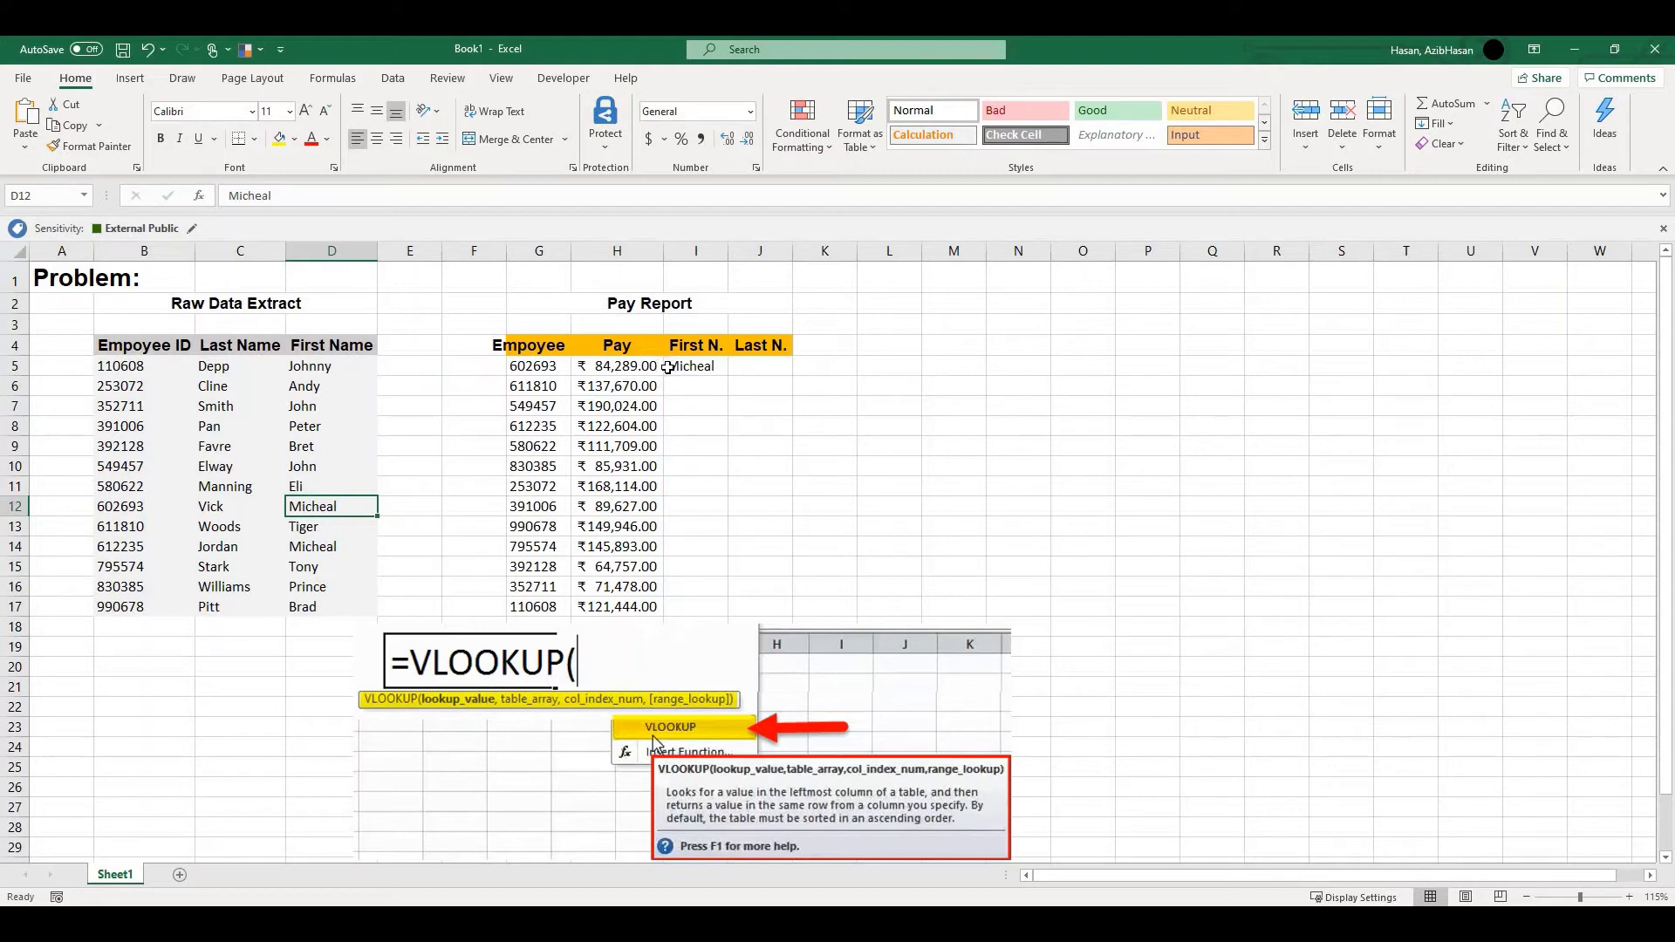
left_click(690, 366)
Enter =VLOOKUP(G5,B4:D17,2,0) in J5 to return the first employee's last name from the raw data.
left_click(768, 367)
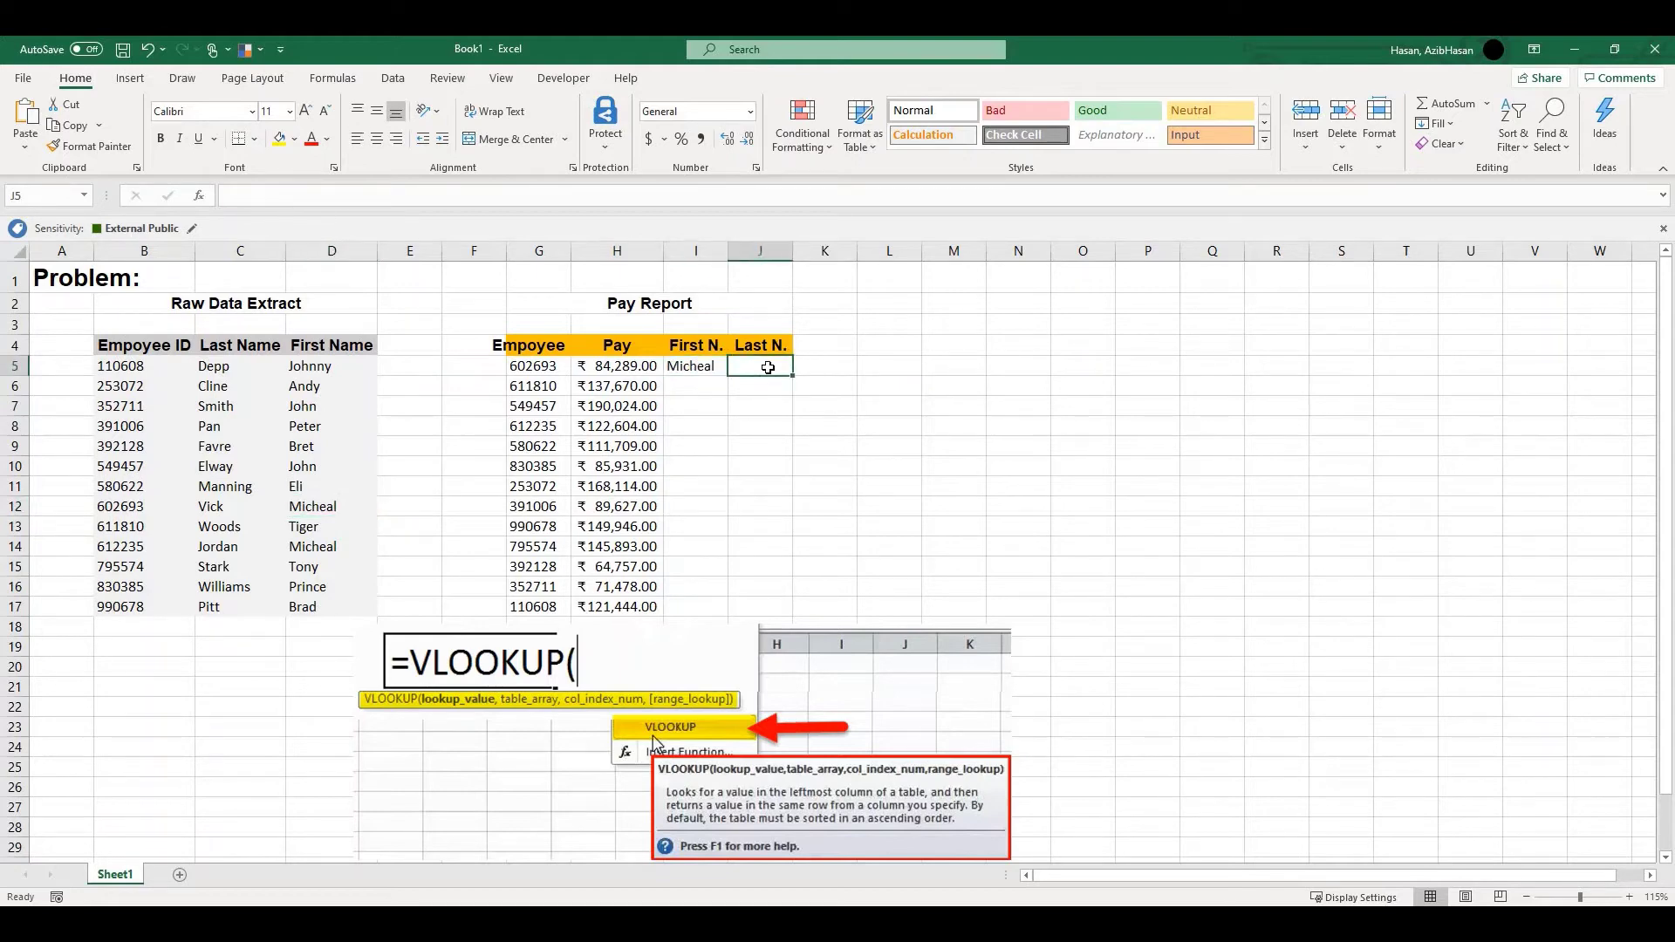
type("=")
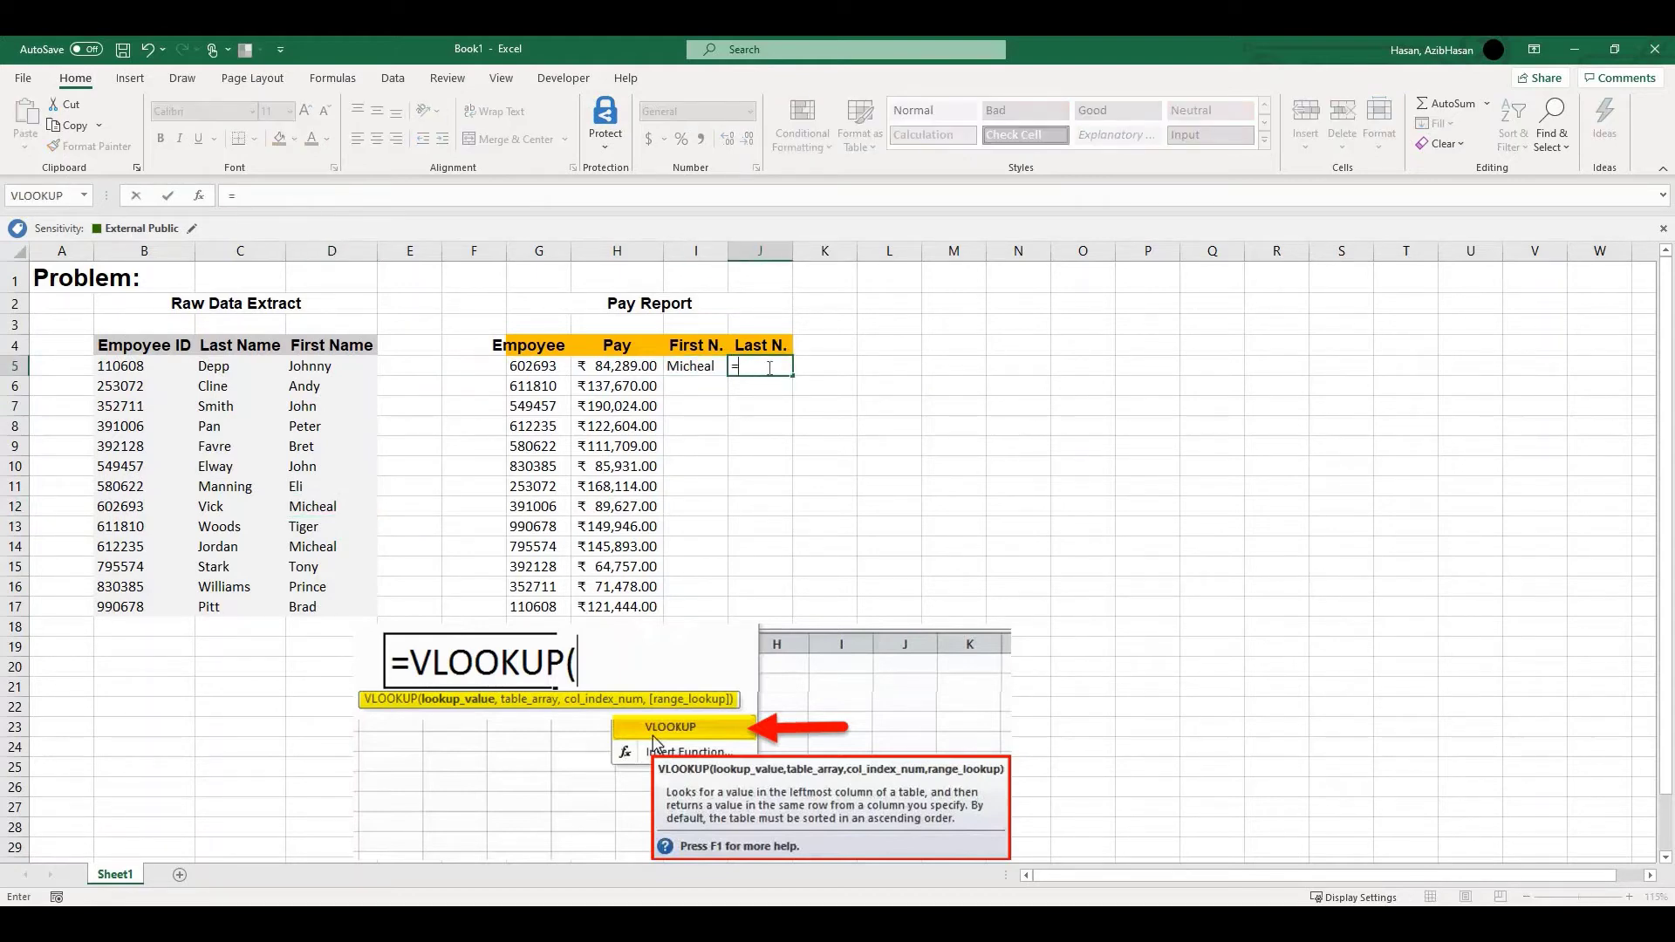
type("vlo")
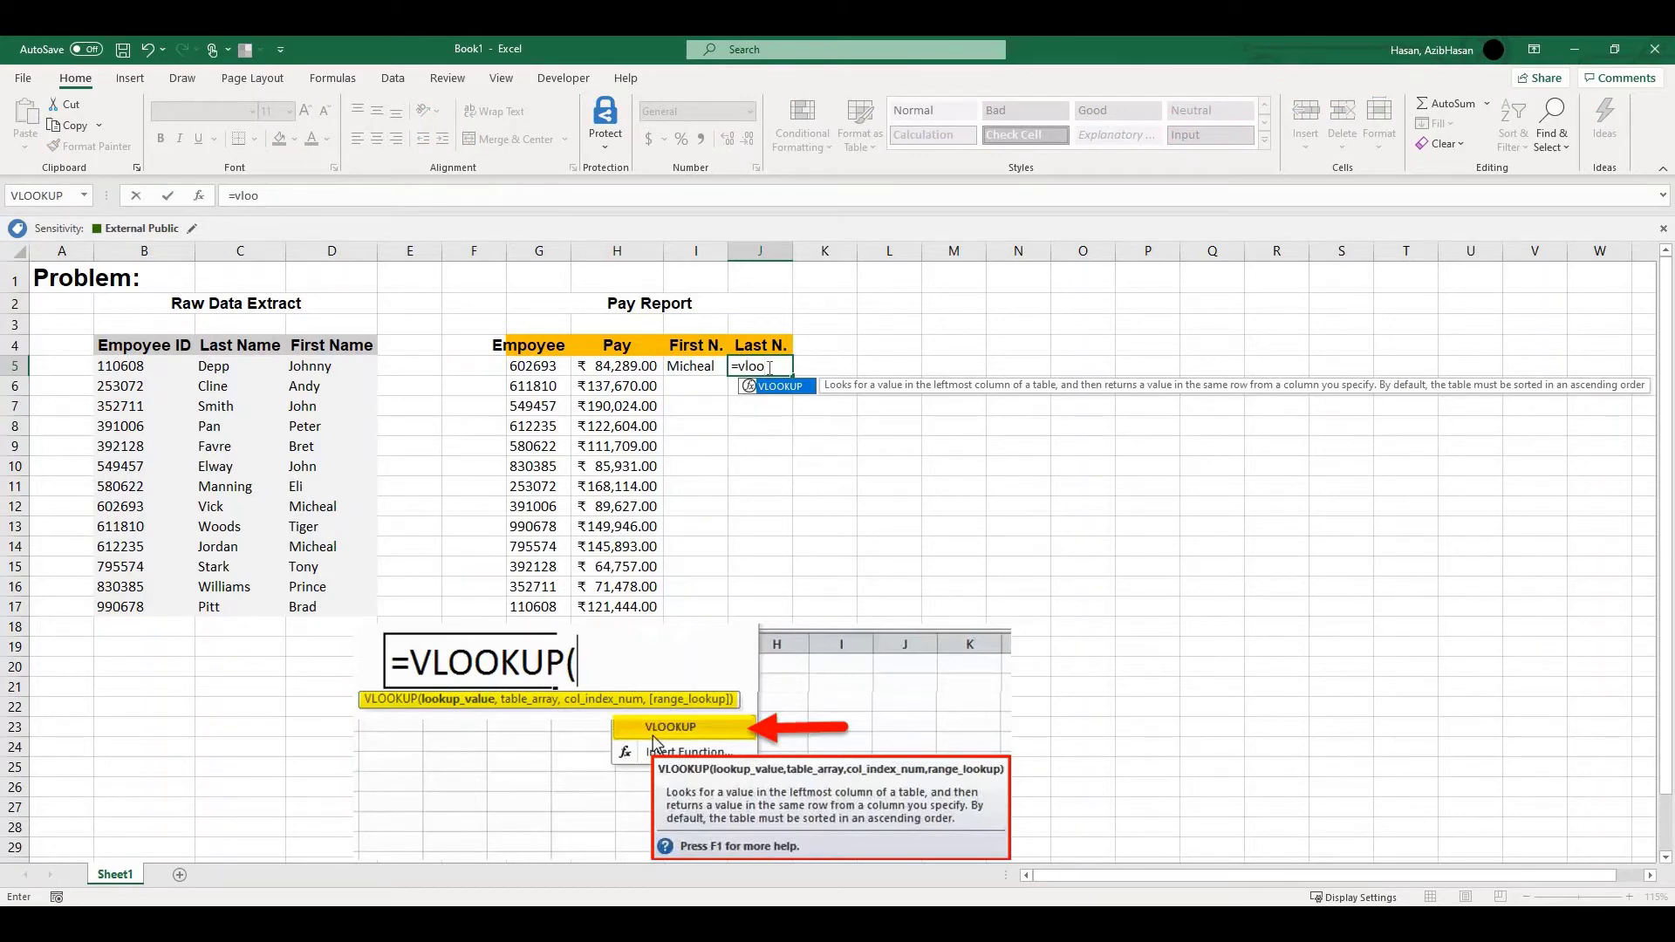
type("o")
key("Tab")
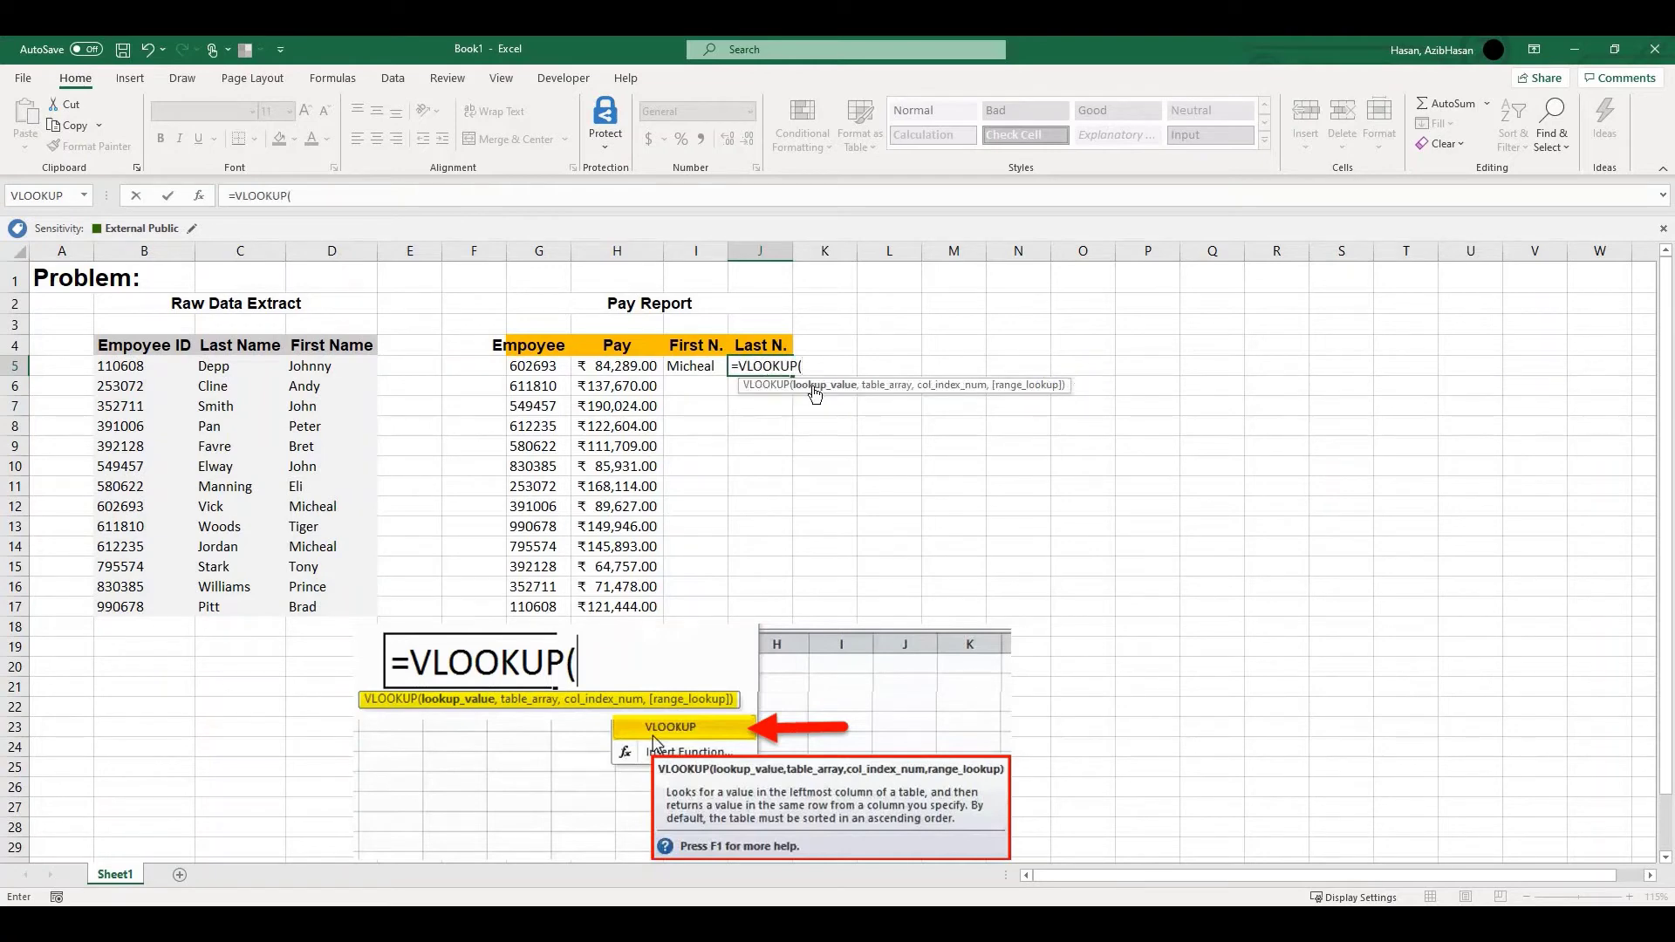
left_click(539, 368)
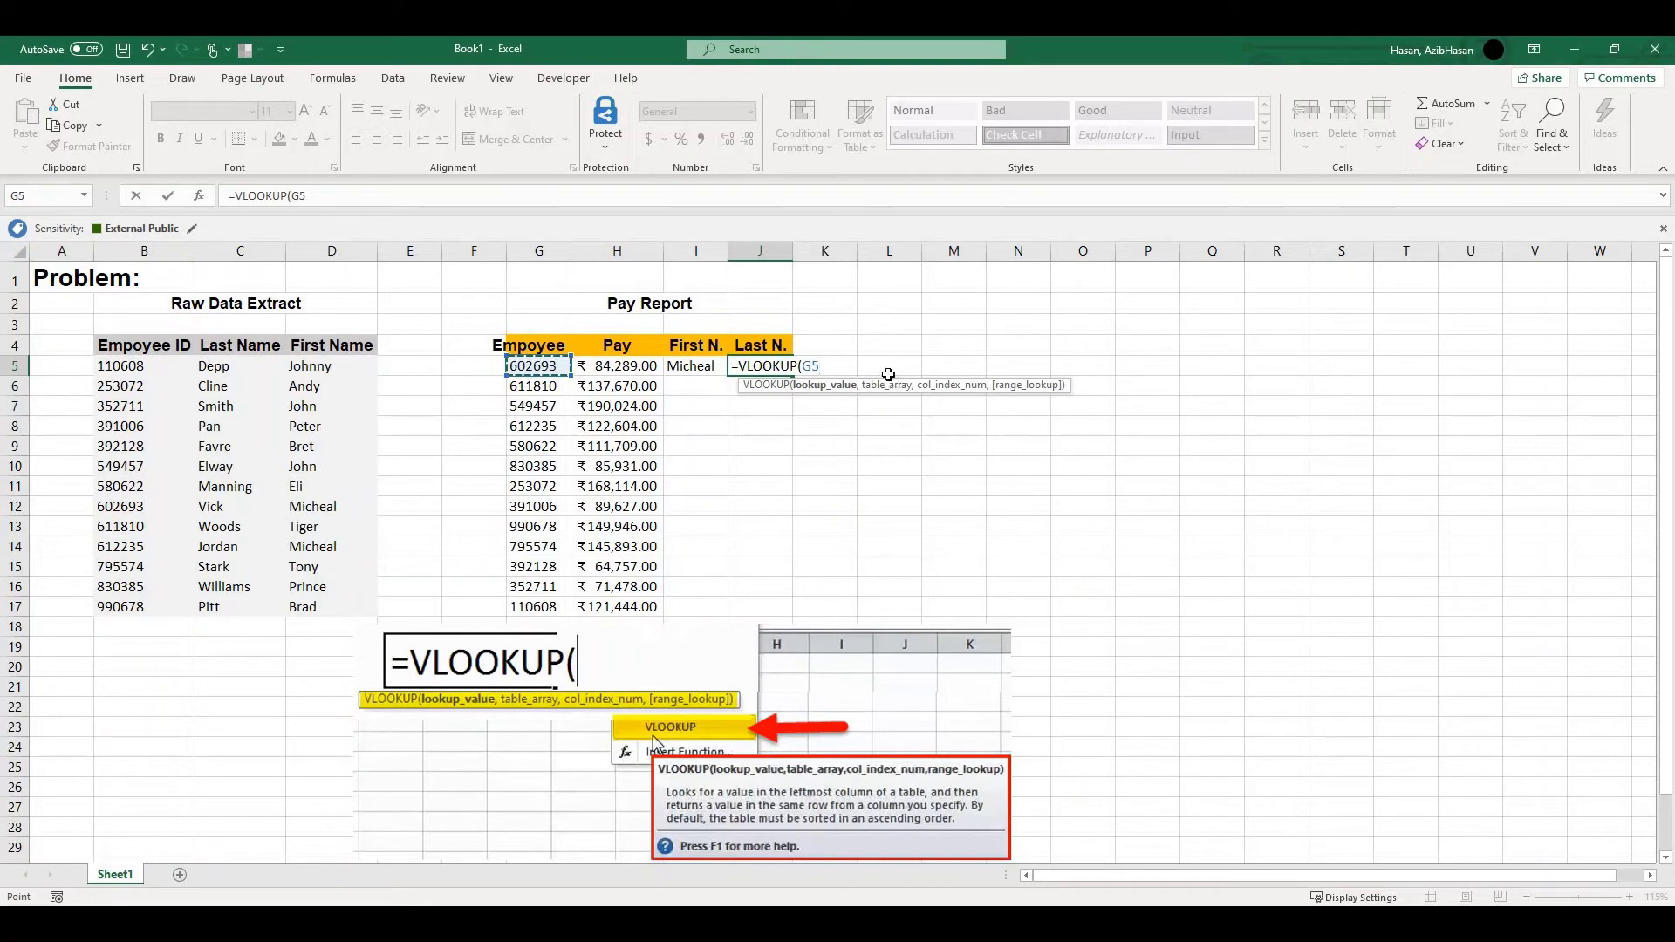
type(",")
left_click_drag(150, 347, 327, 602)
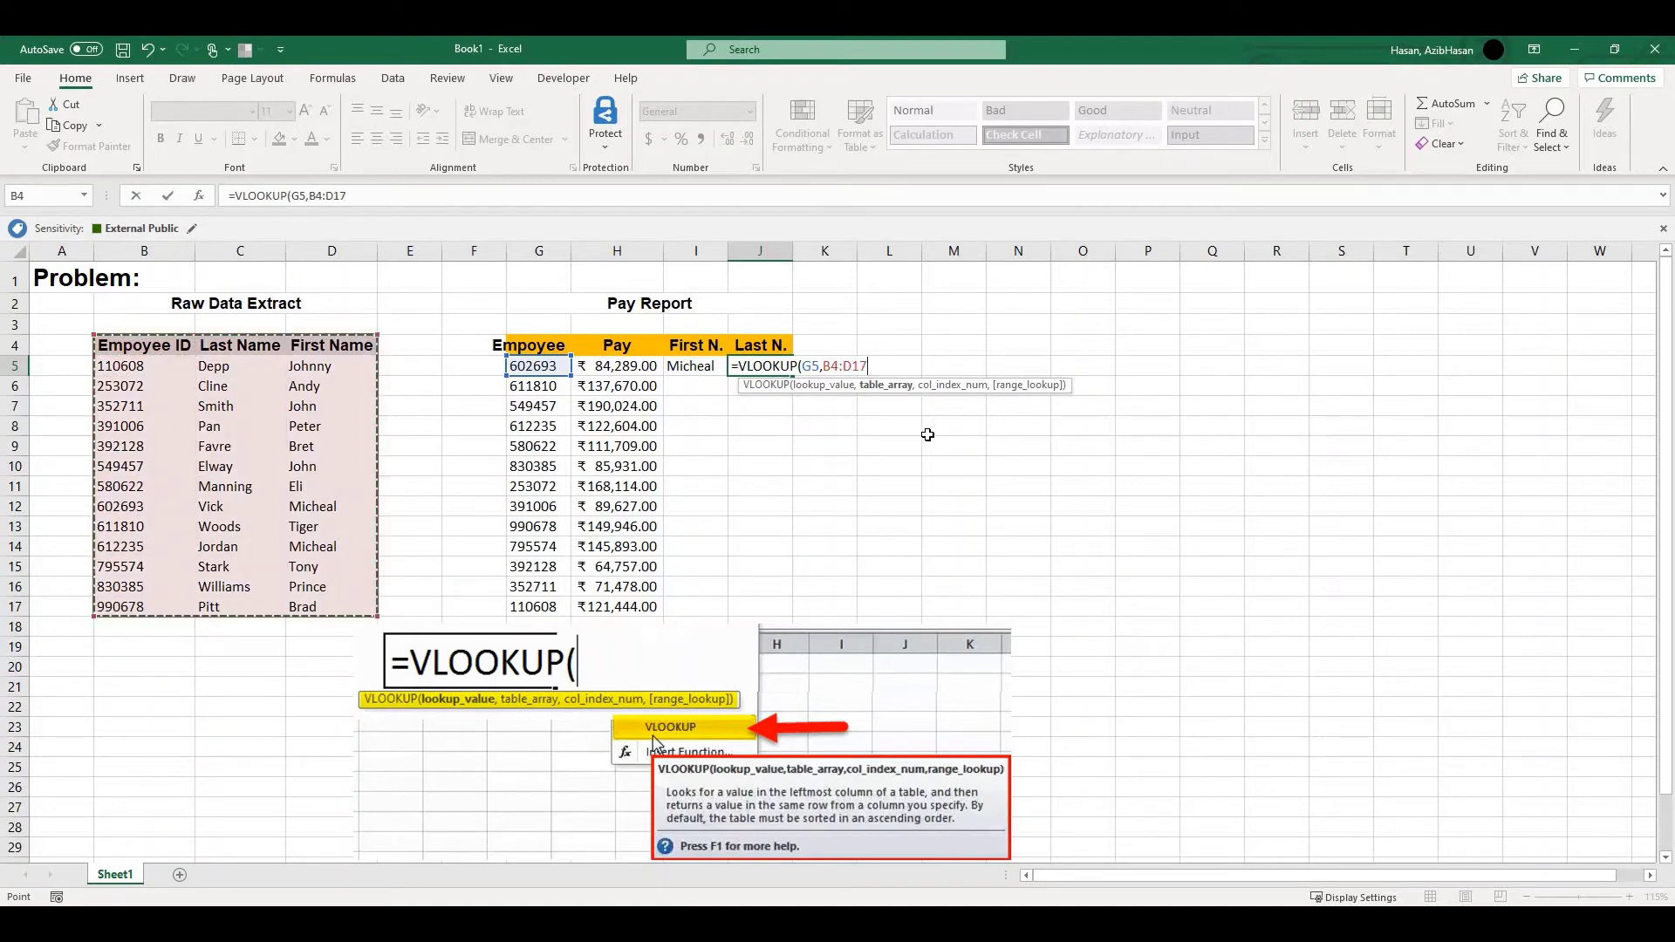
type(",2")
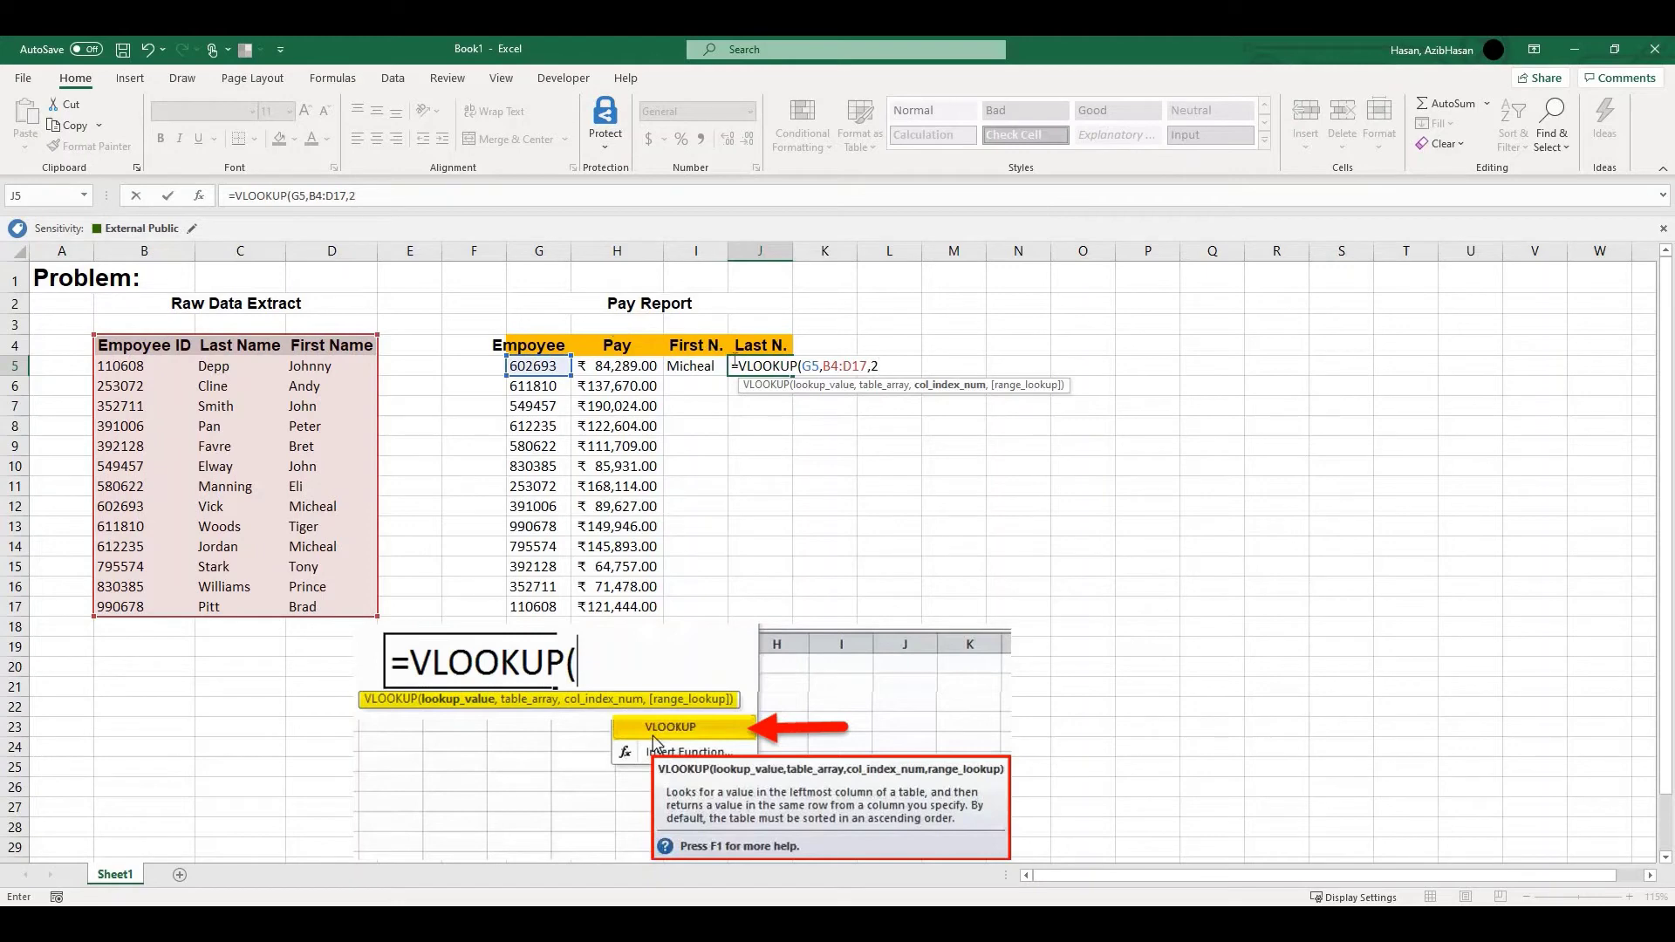
type(",")
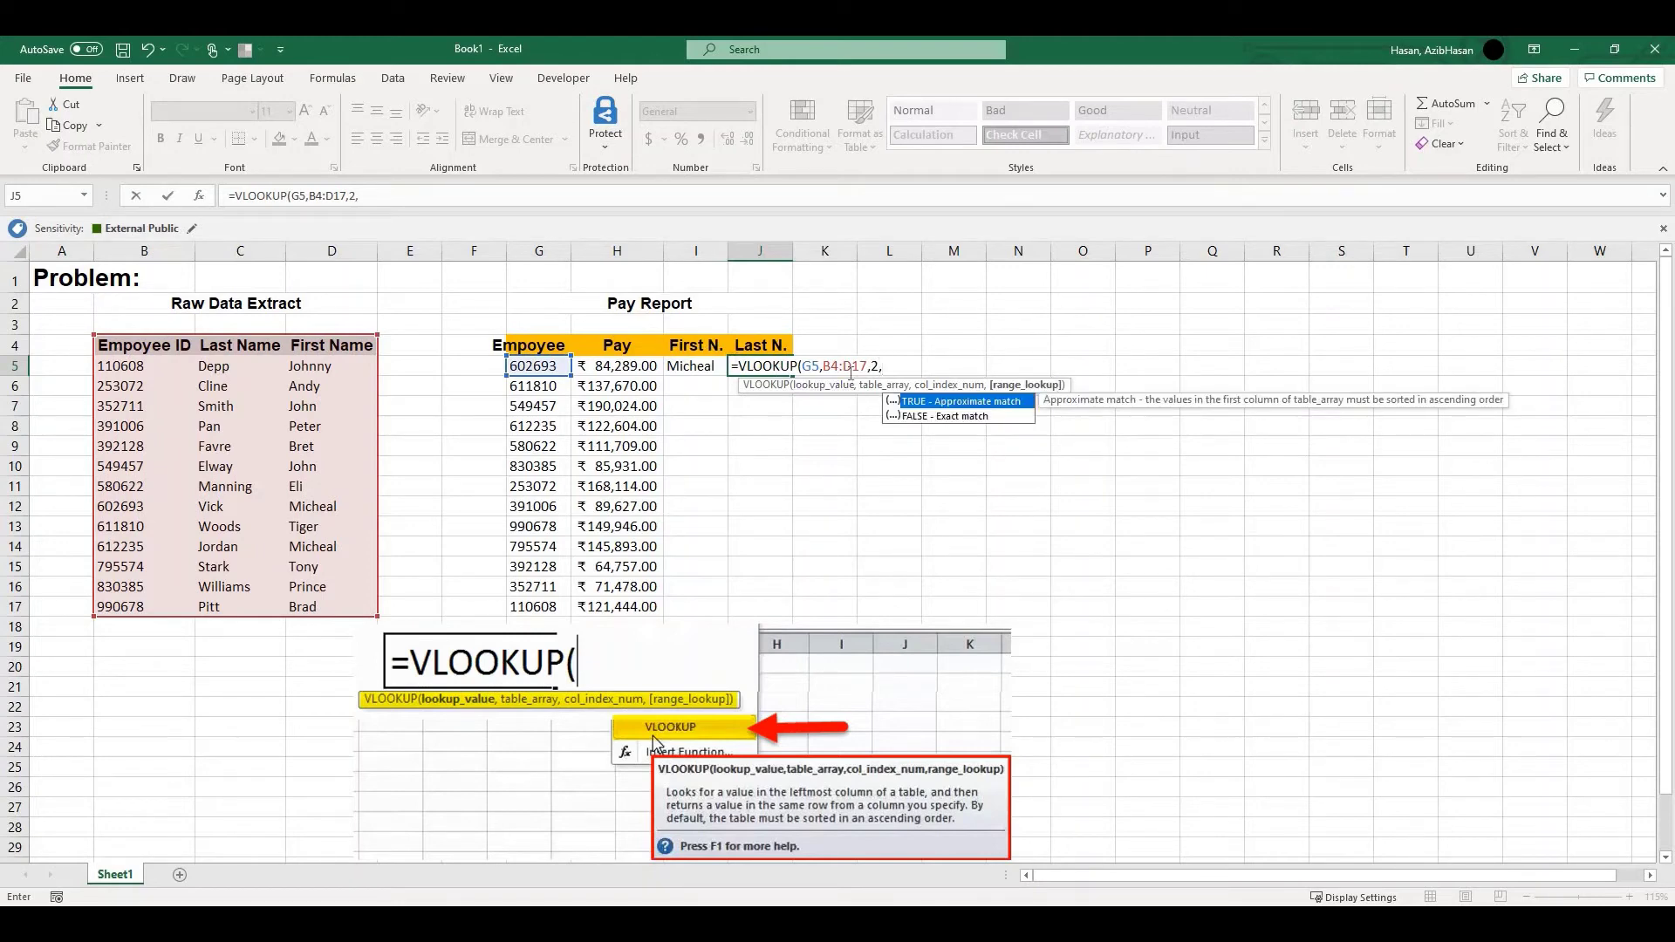
type("0)")
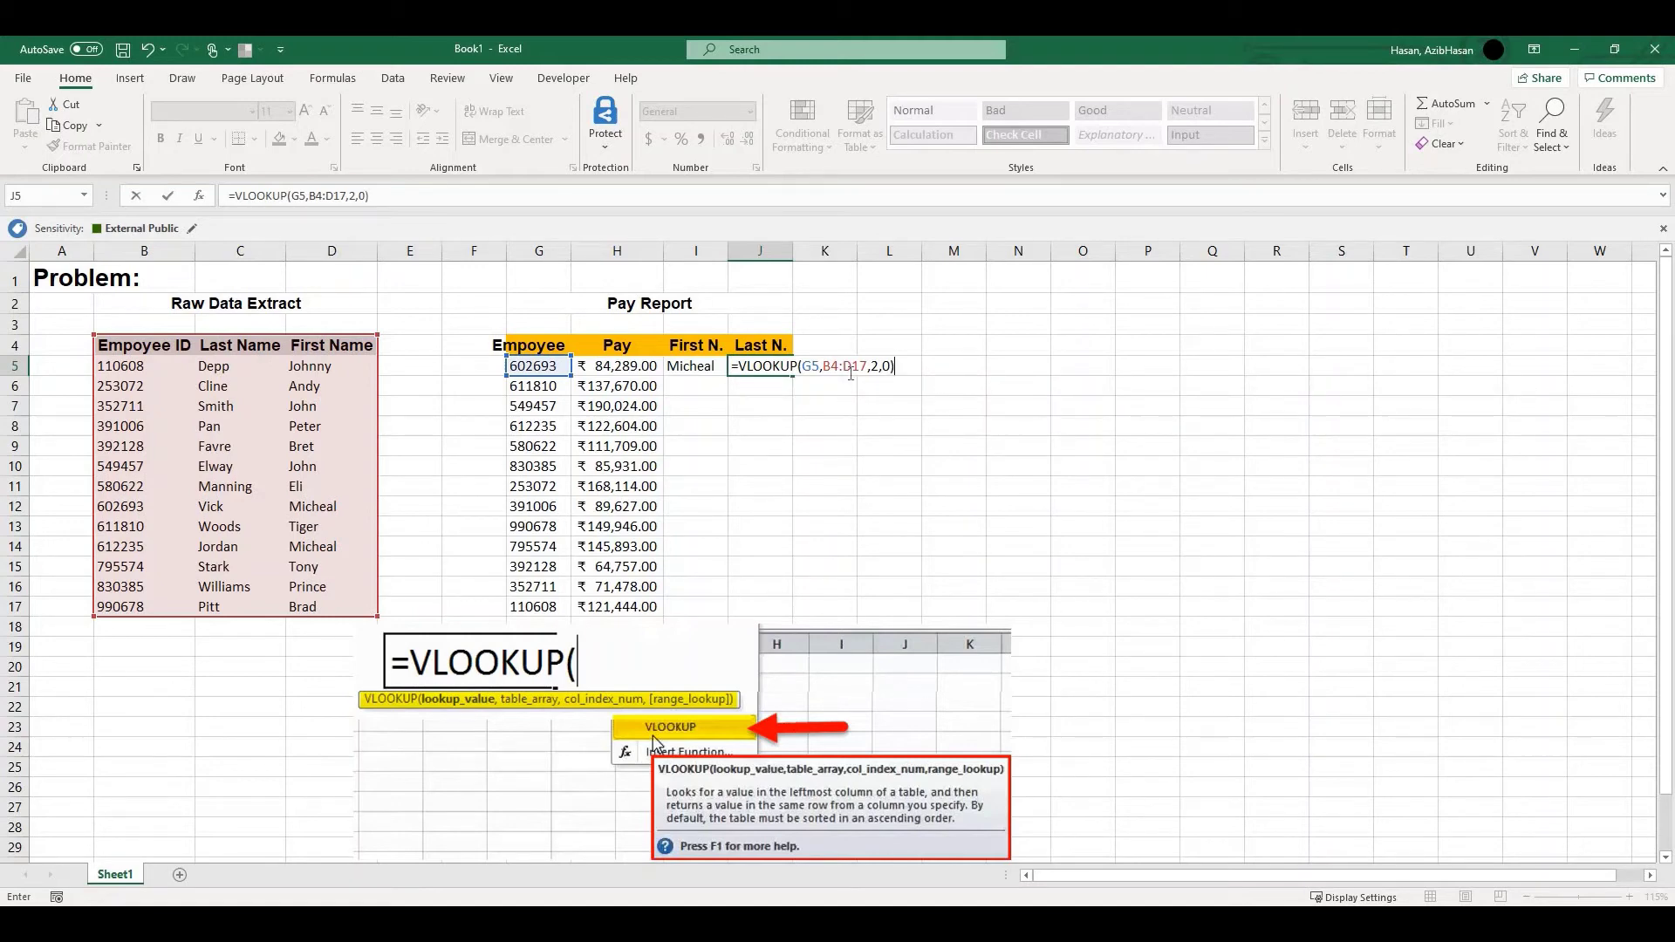
key("Return")
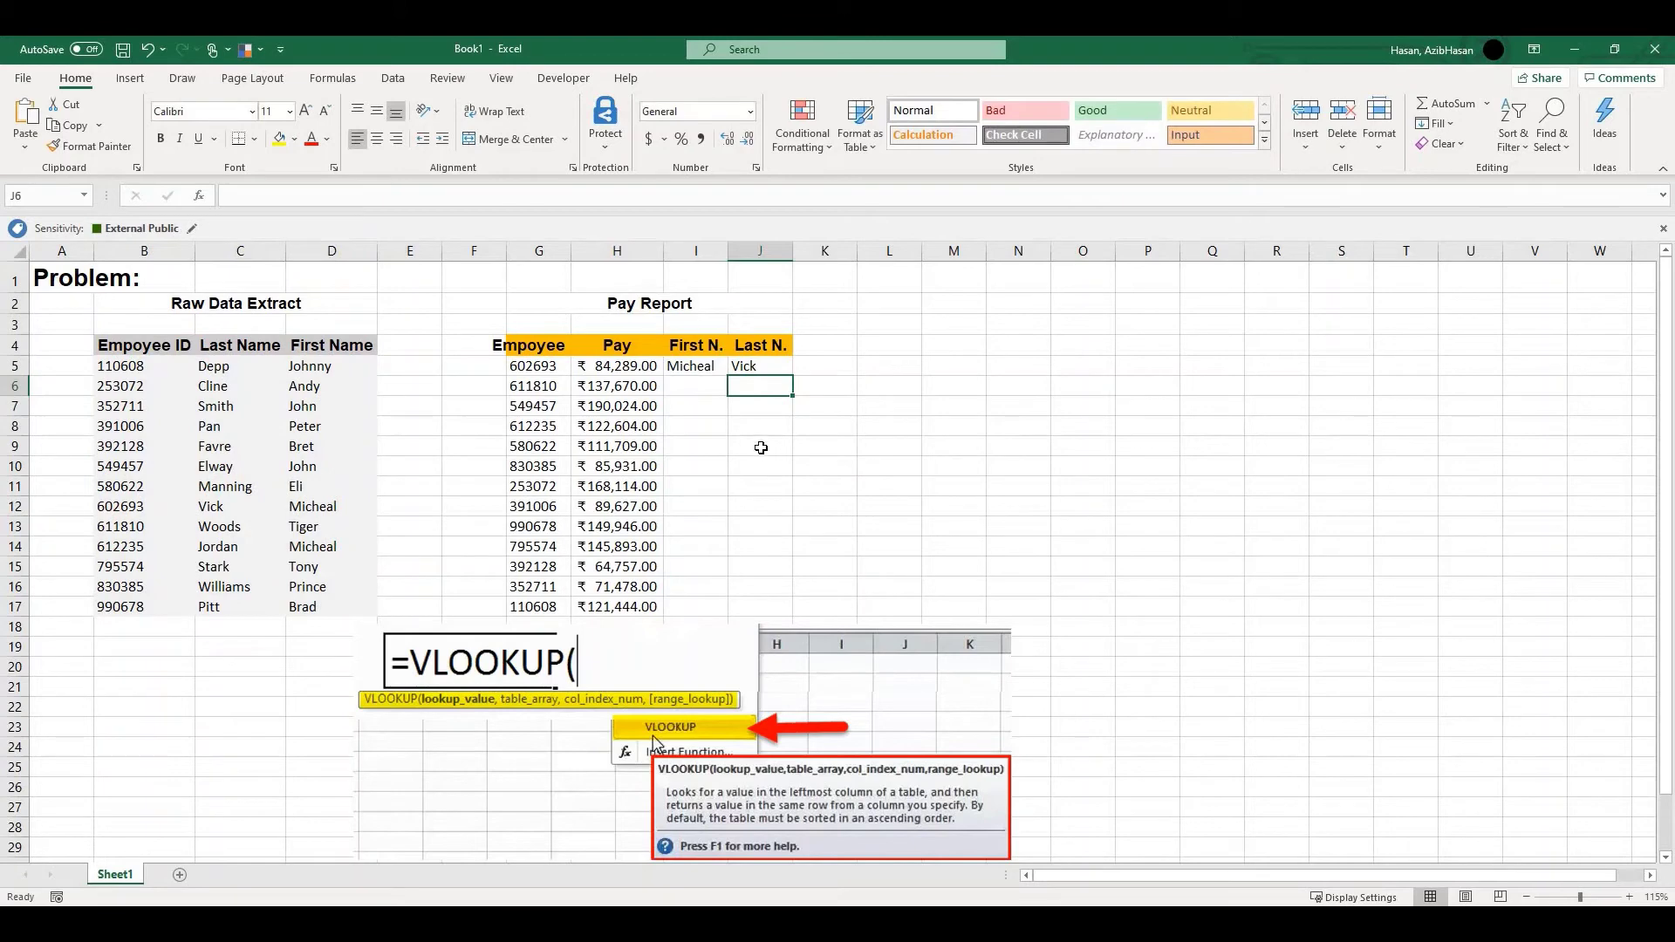
Compare the first and last names in I5 and J5 with D12 and C12 in the raw data.
left_click(706, 368)
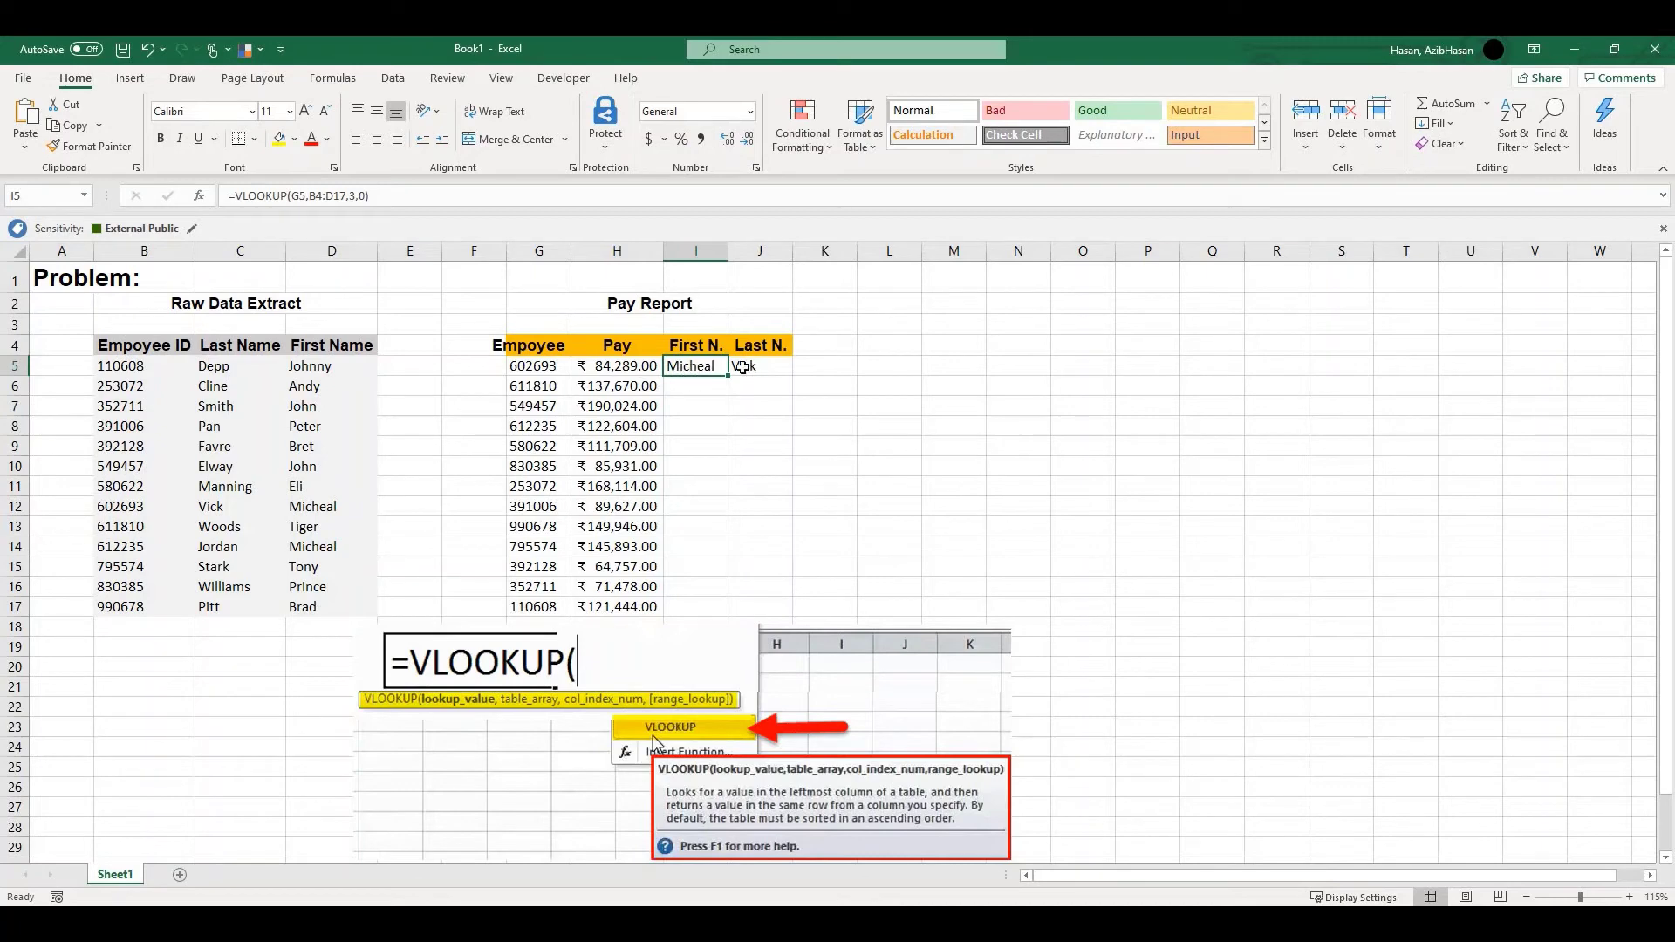
left_click(307, 512)
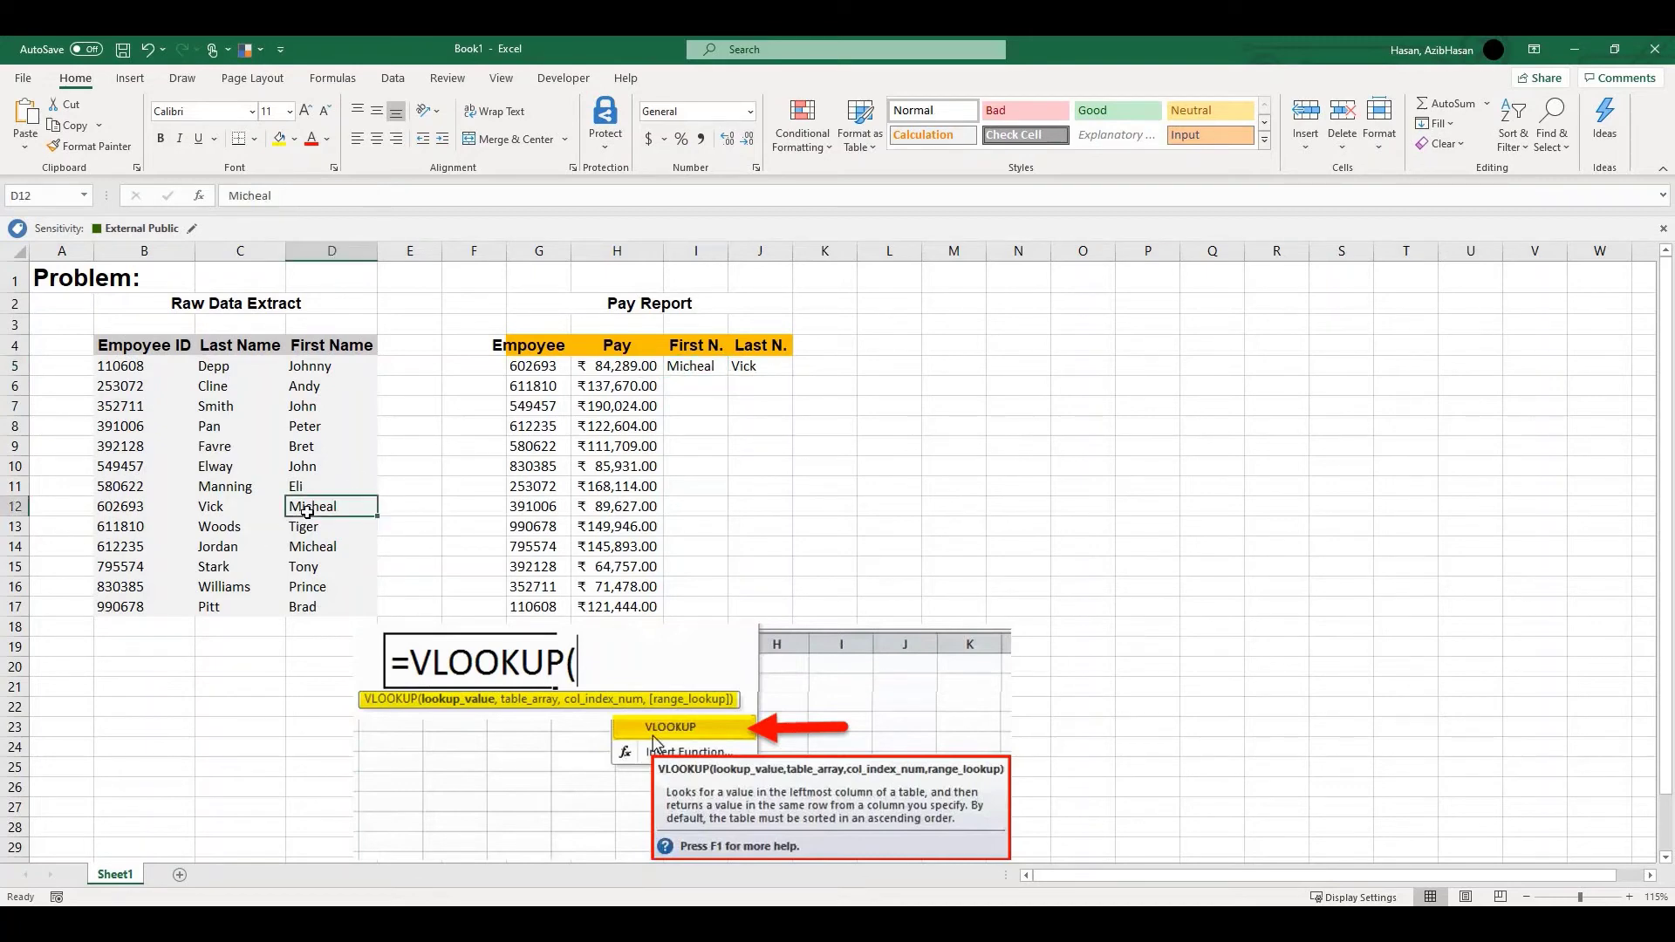
left_click(216, 511)
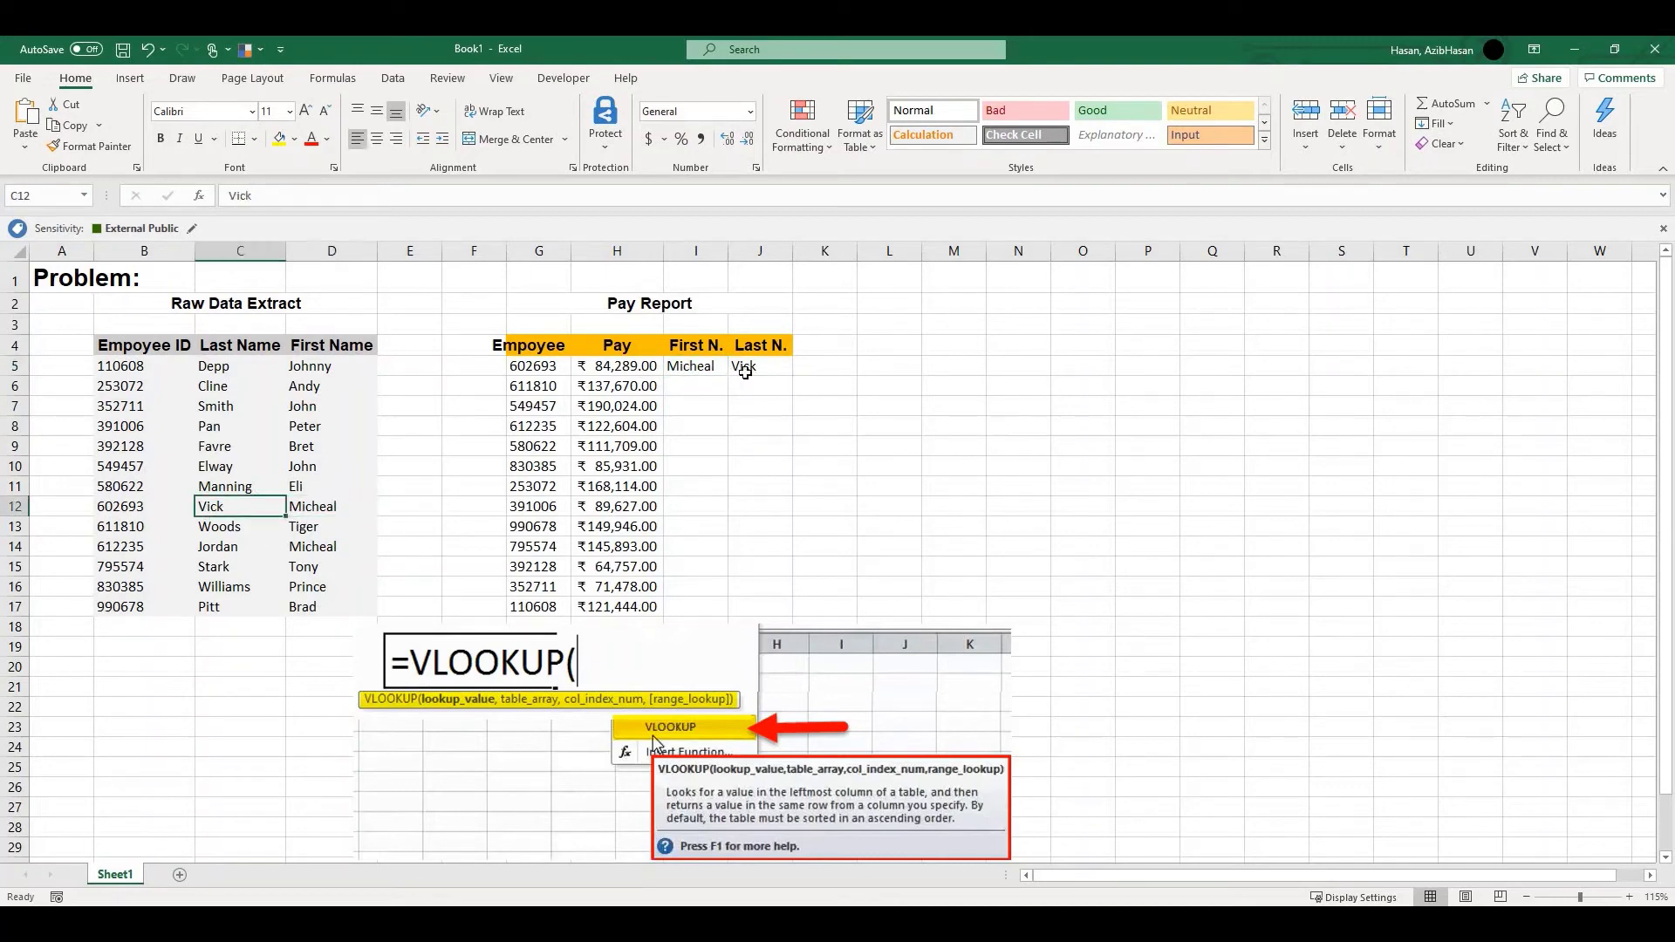
Try filling the first-name formula from I5 down to I6, and clear the copy in I6.
left_click(699, 386)
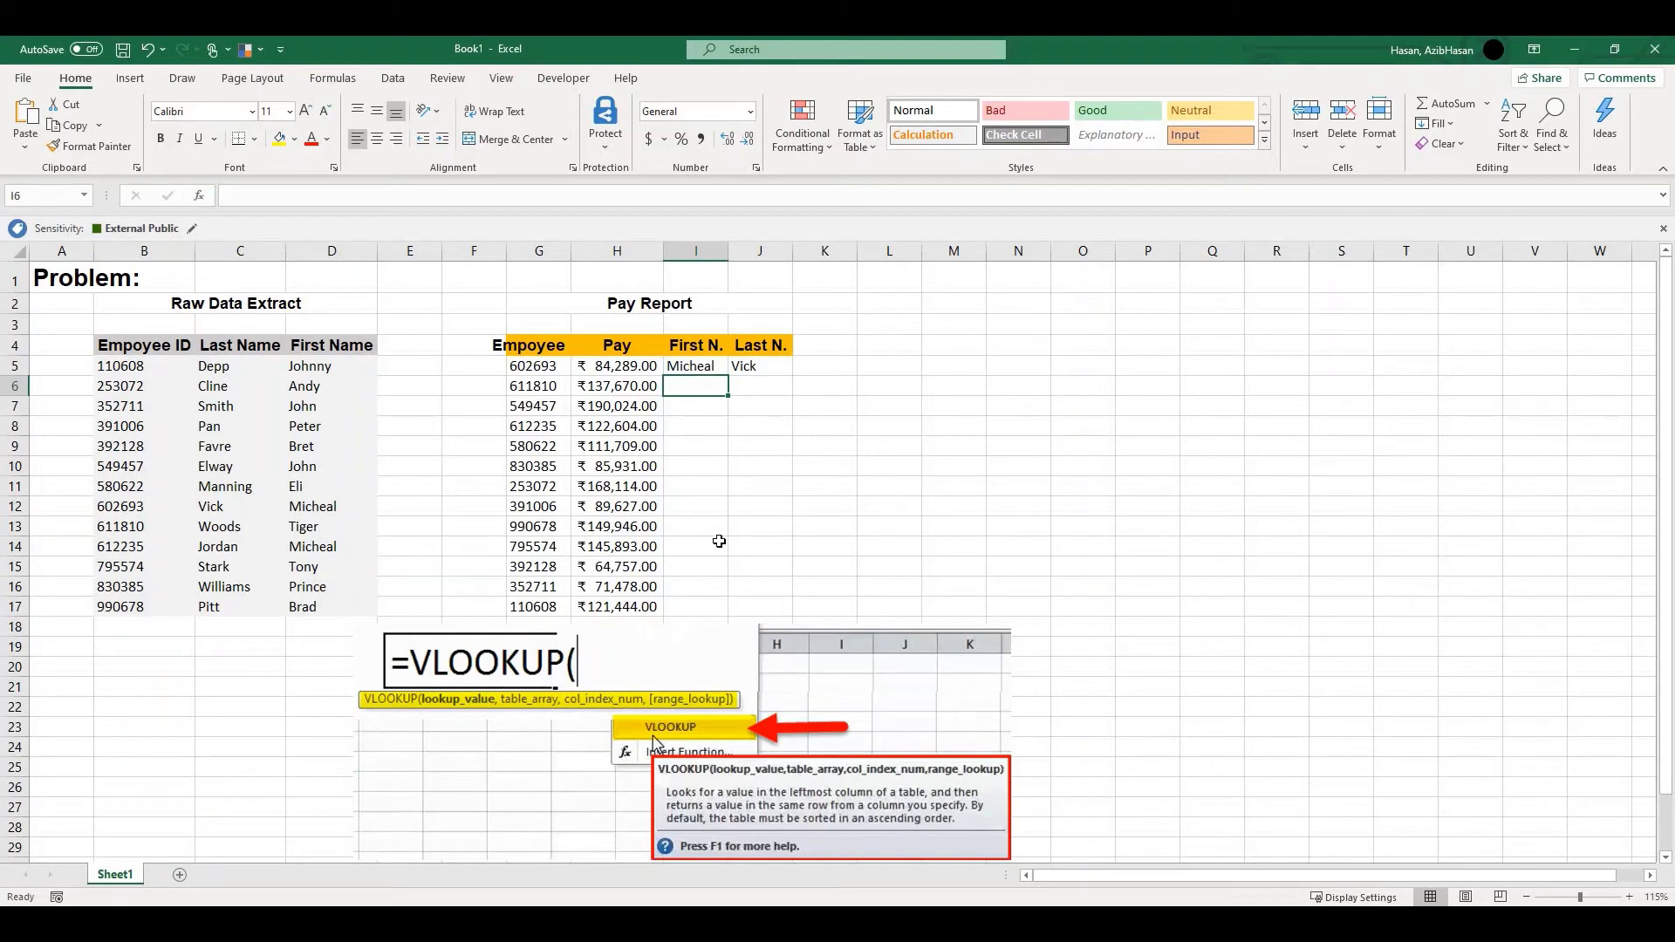
left_click(698, 367)
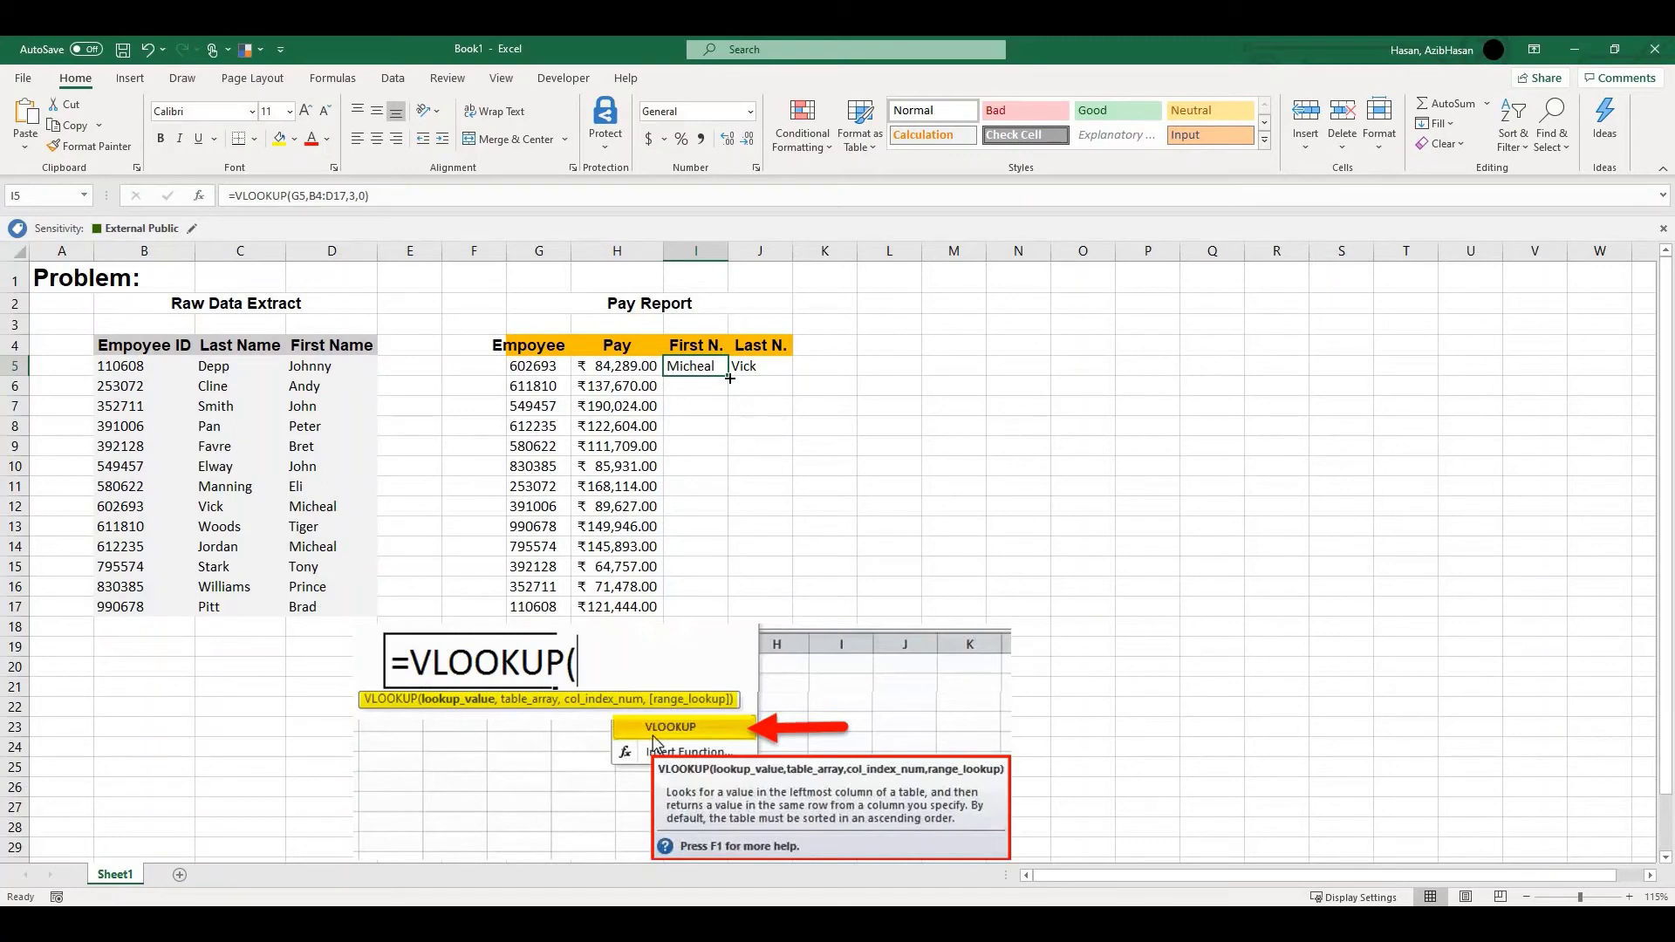
mouse_move(729, 380)
left_mouse_down()
mouse_move(732, 408)
mouse_move(731, 395)
left_mouse_up()
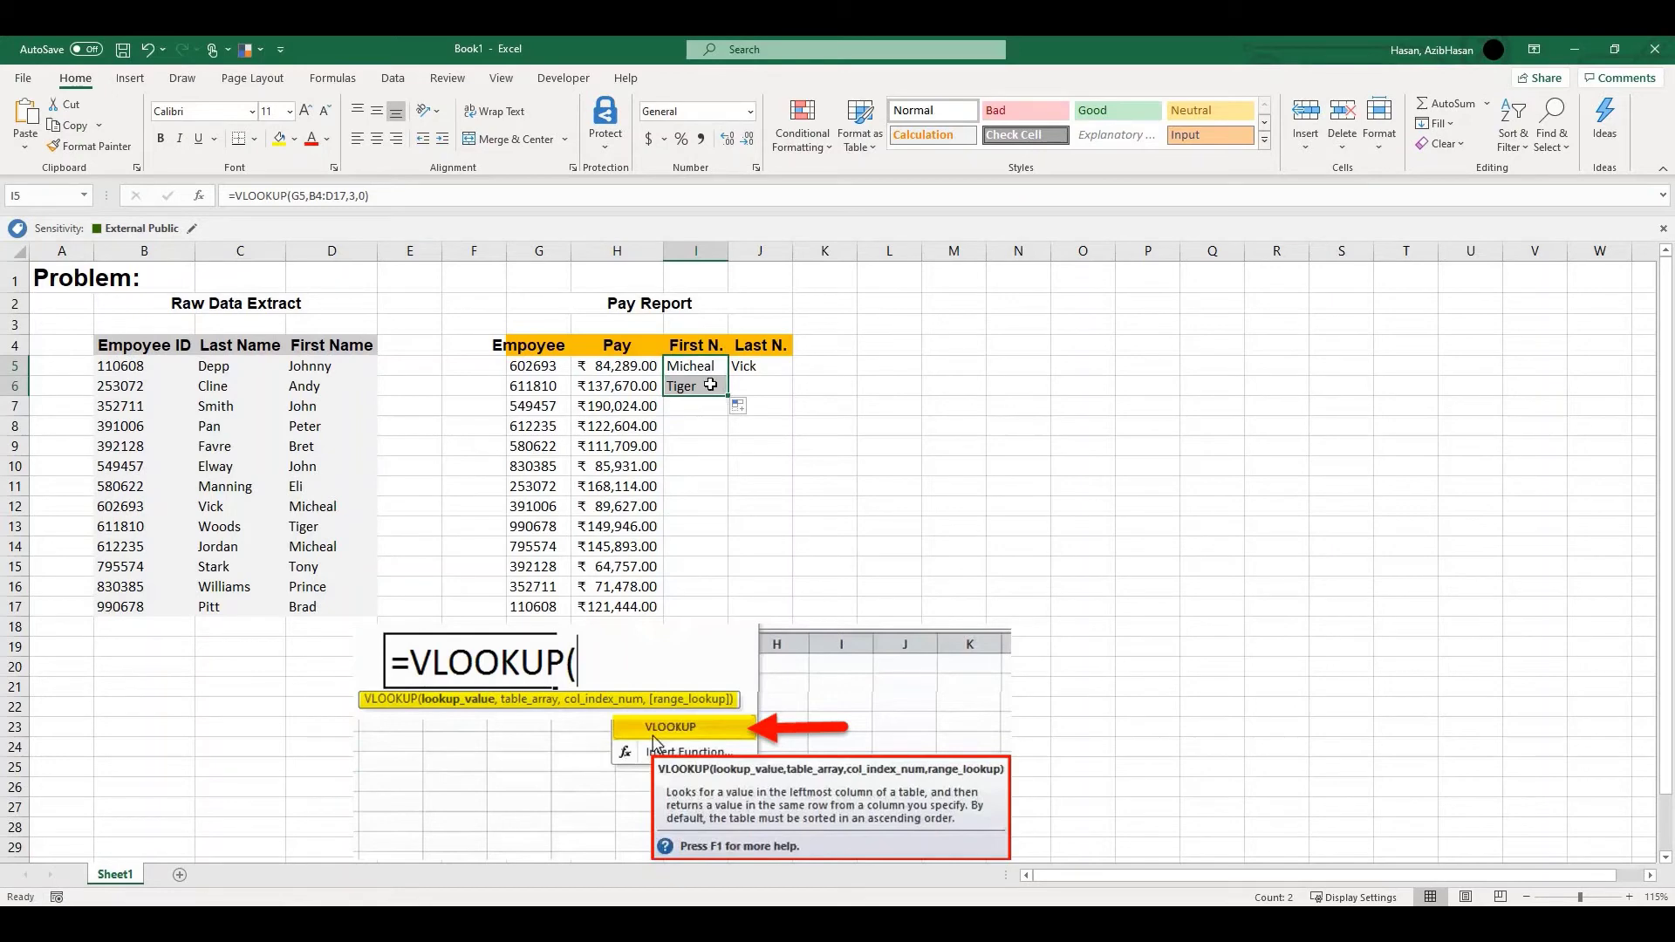
left_click(712, 389)
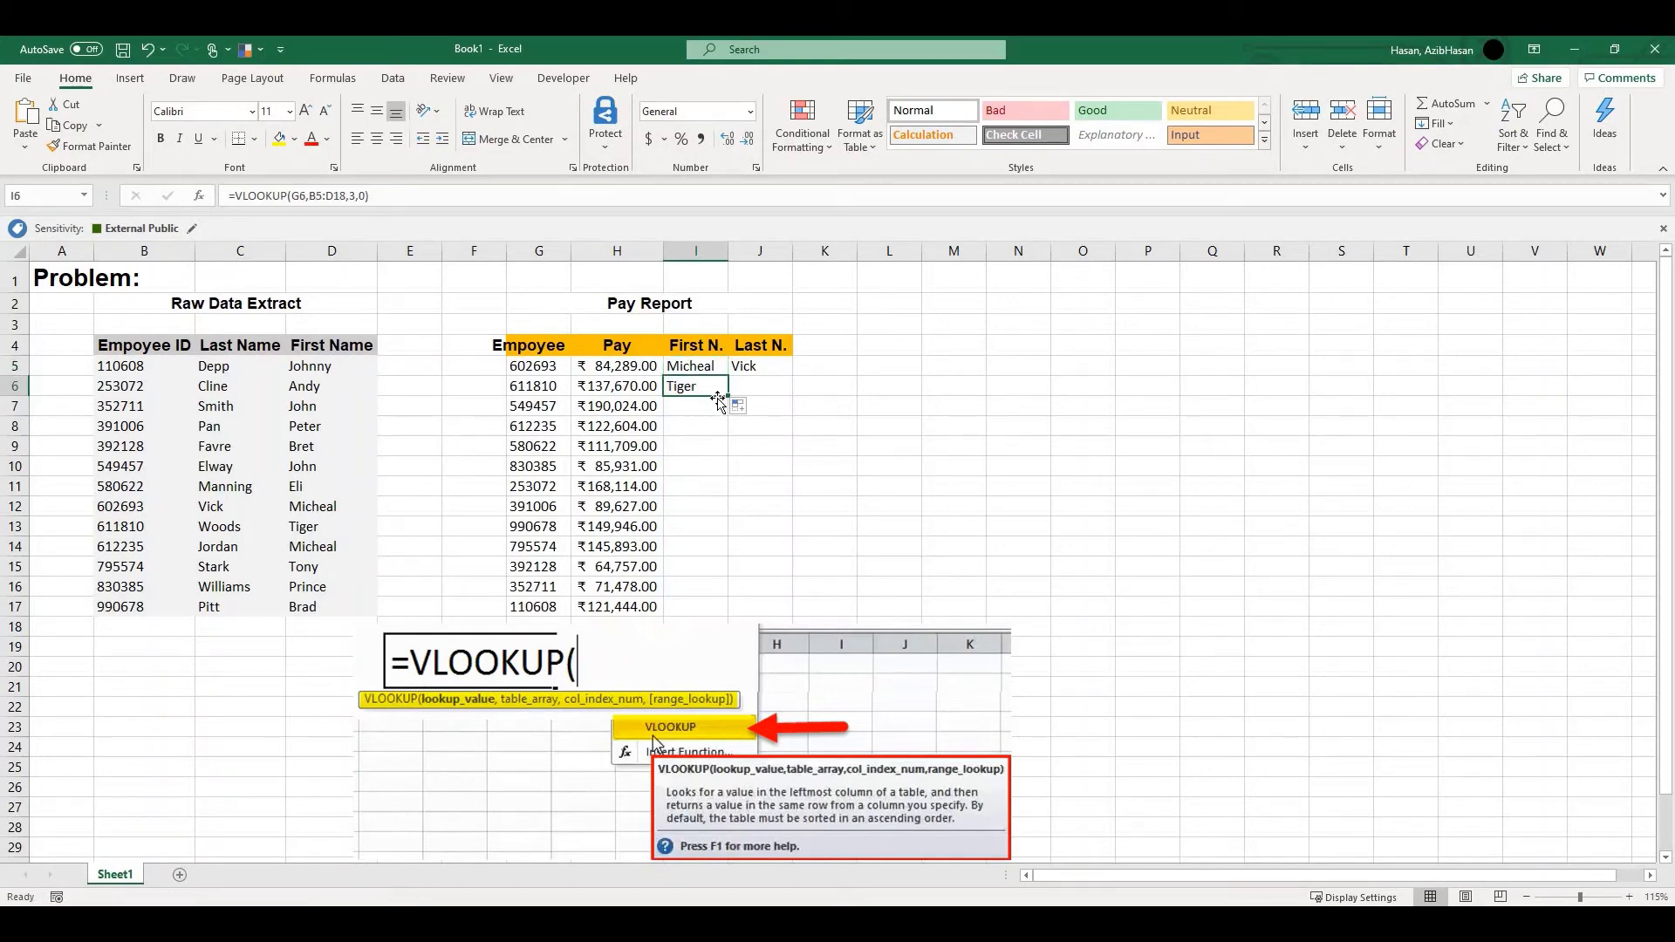
key("Delete")
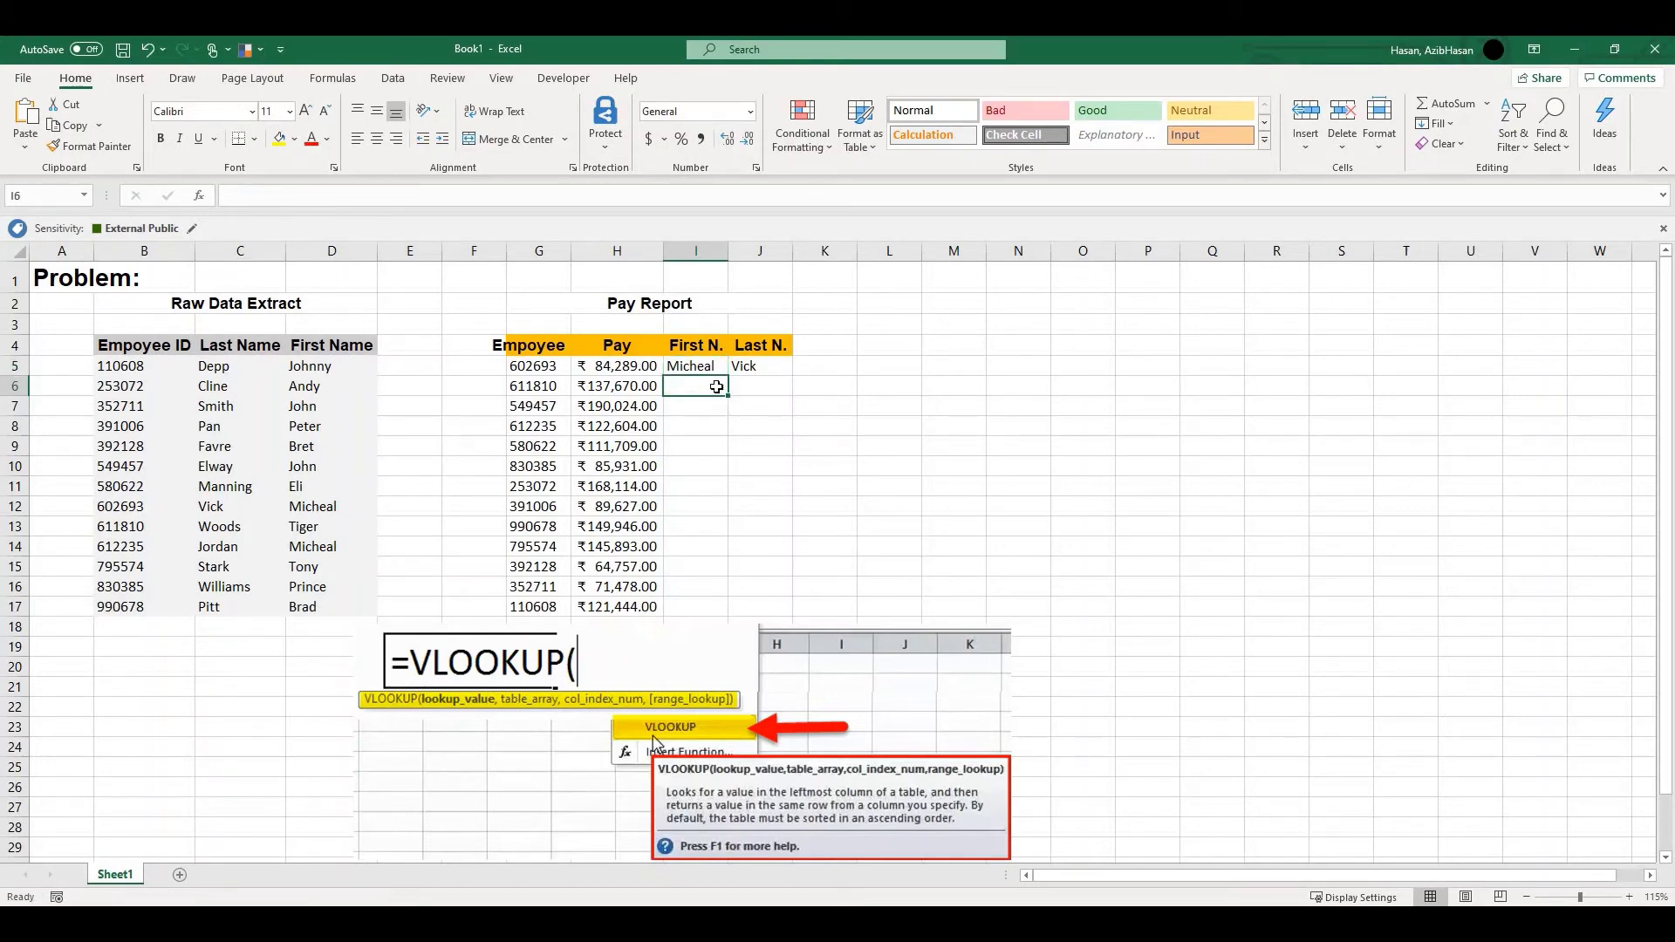
Review the lookup cell and table range referenced by the VLOOKUP formula in I5, leaving it unedited.
left_click(716, 369)
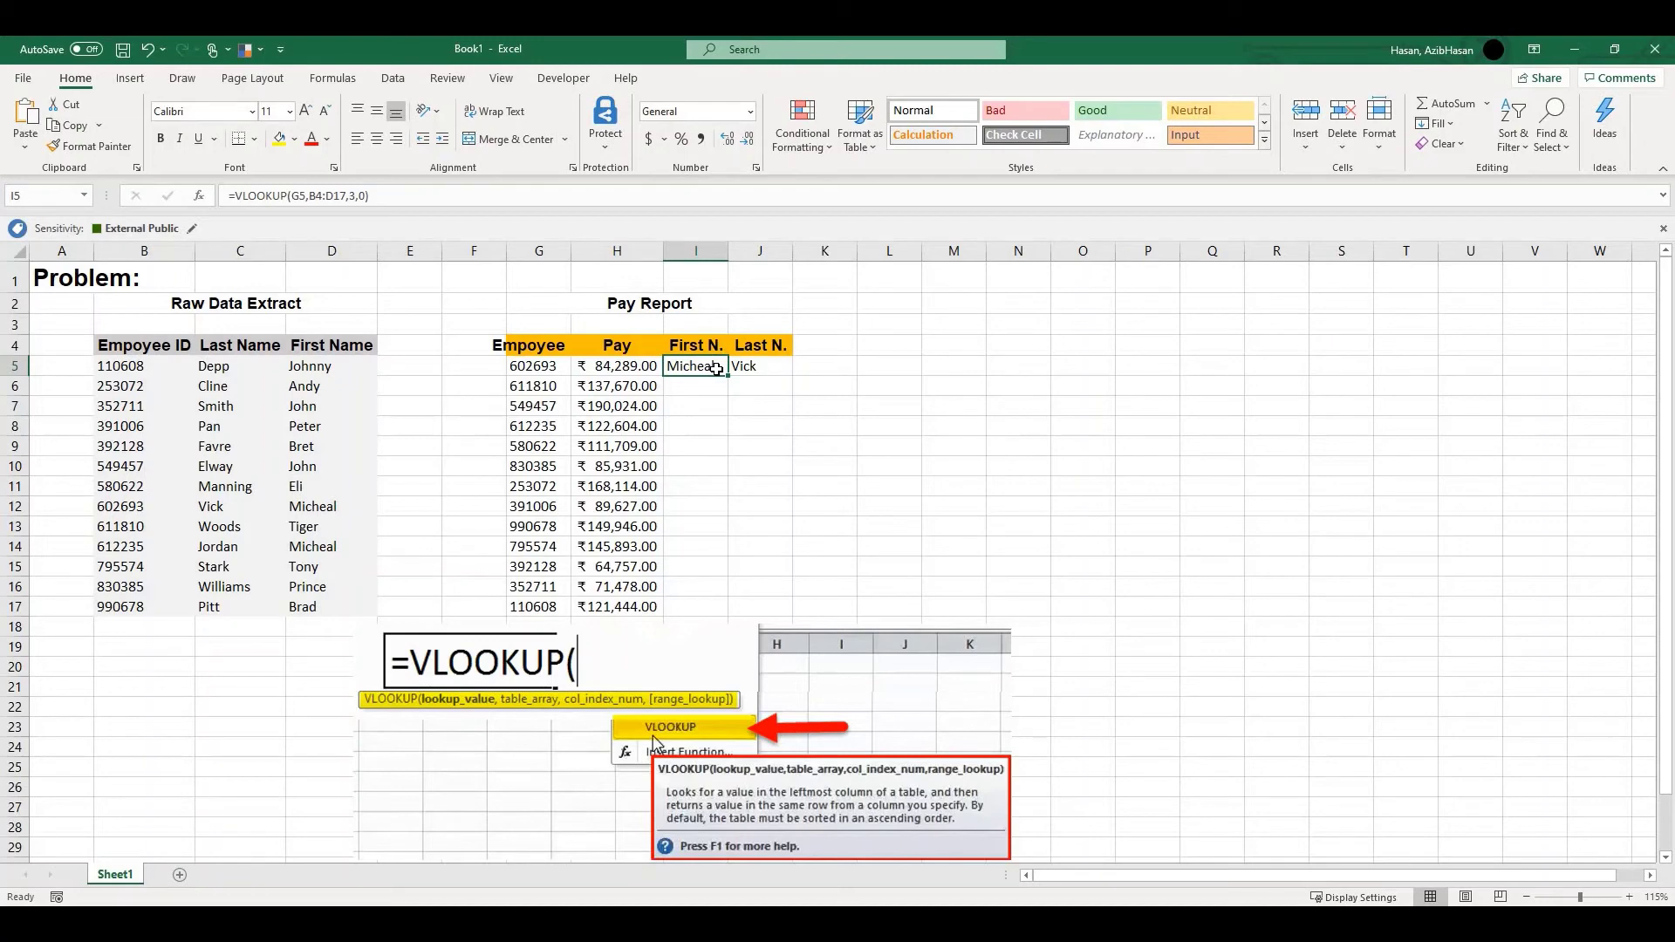
double_click(718, 368)
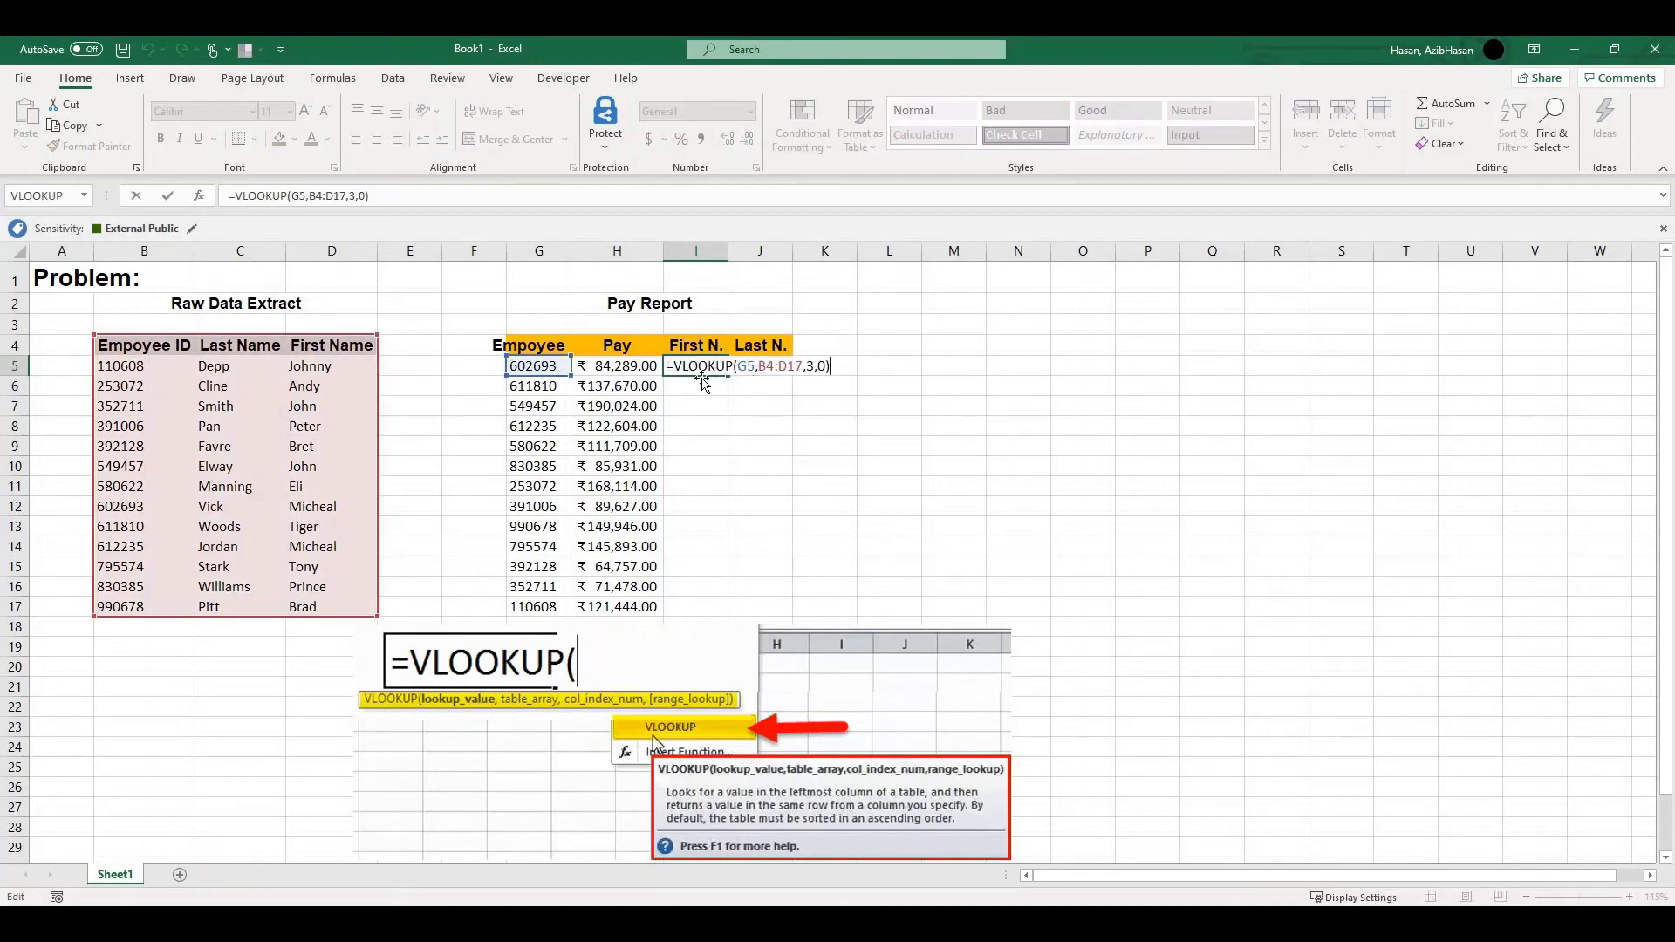
key("Escape")
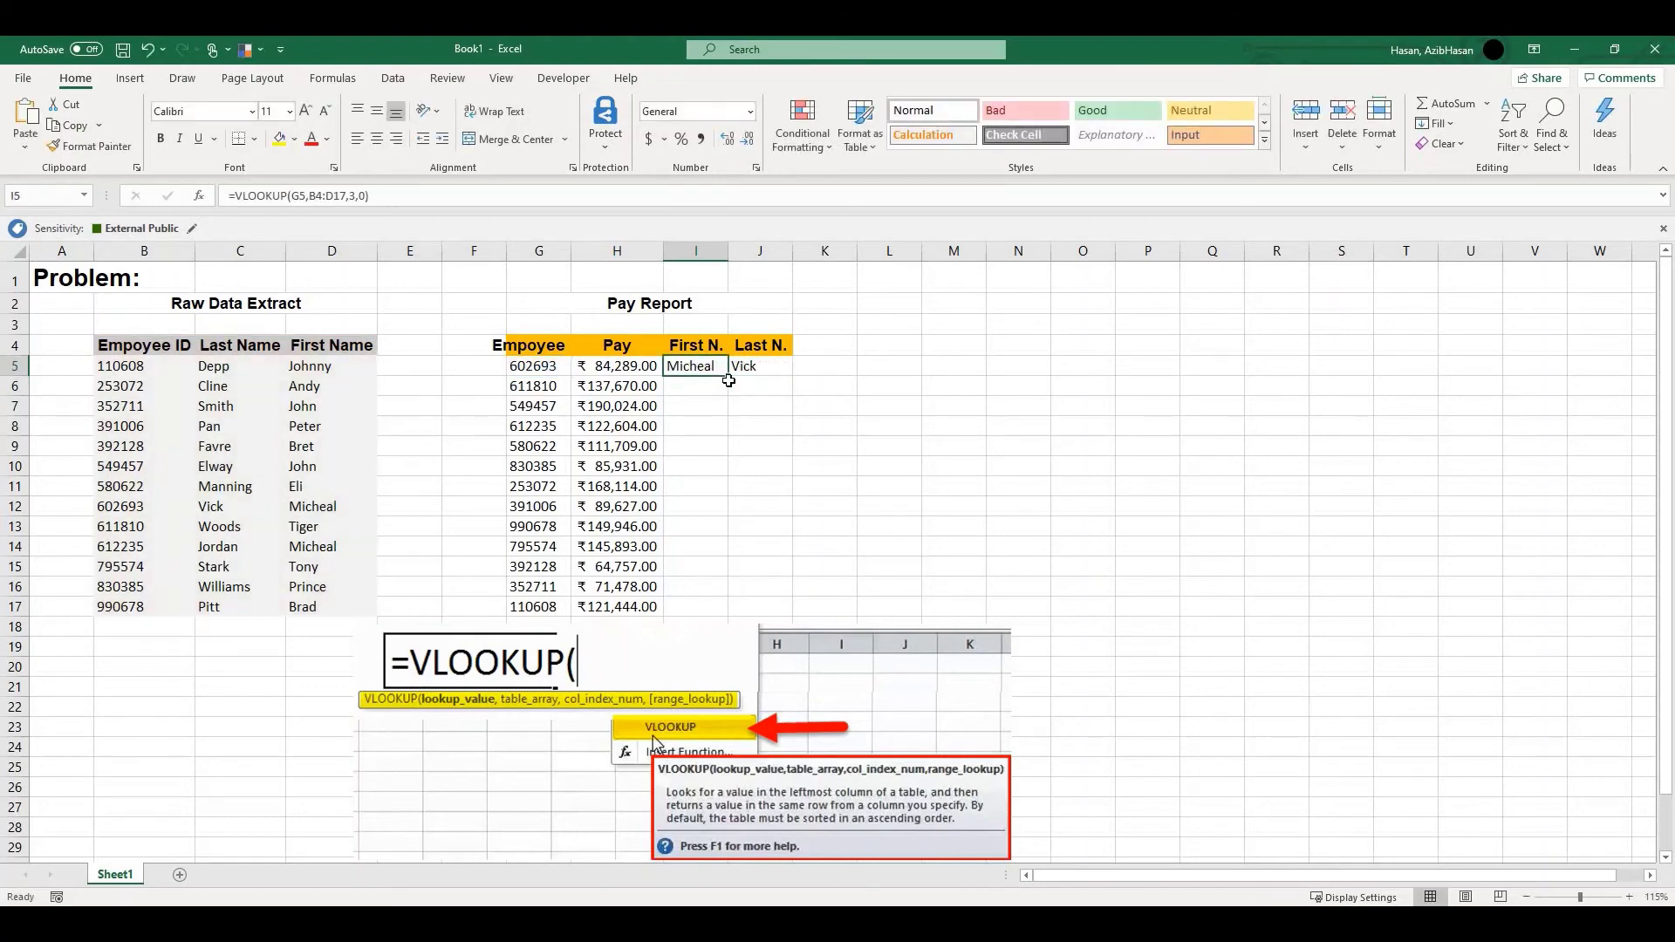
Try filling the first-name formula from I5 down to I6, and compare the table ranges used in both cells.
left_click_drag(733, 396, 733, 397)
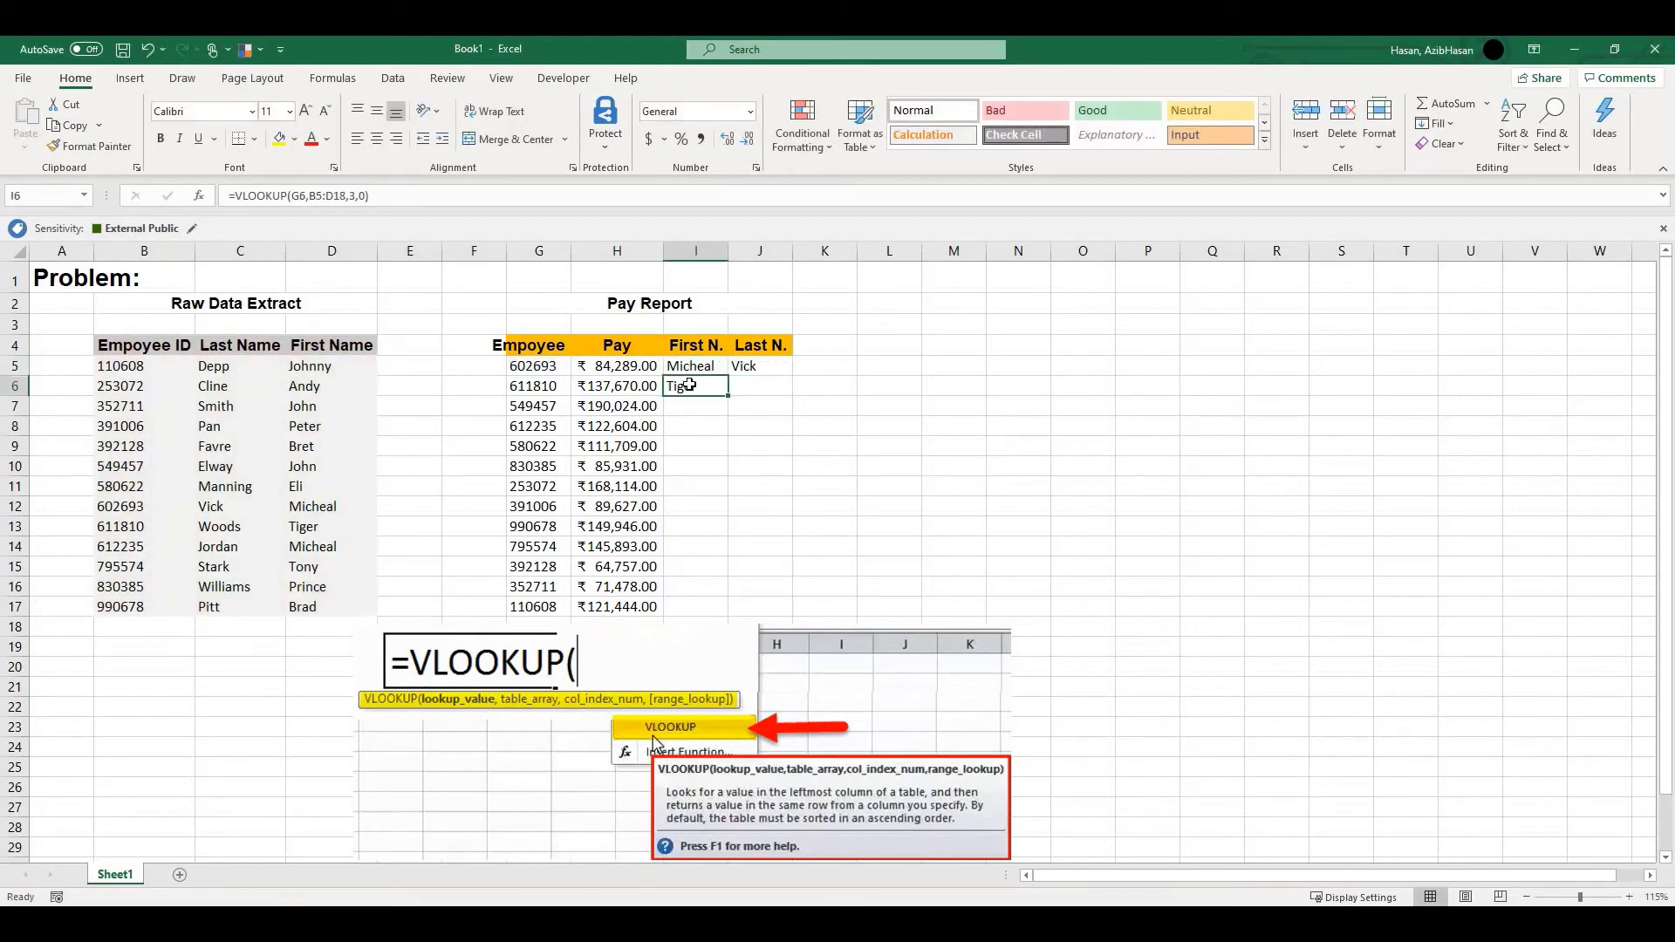
key("F2")
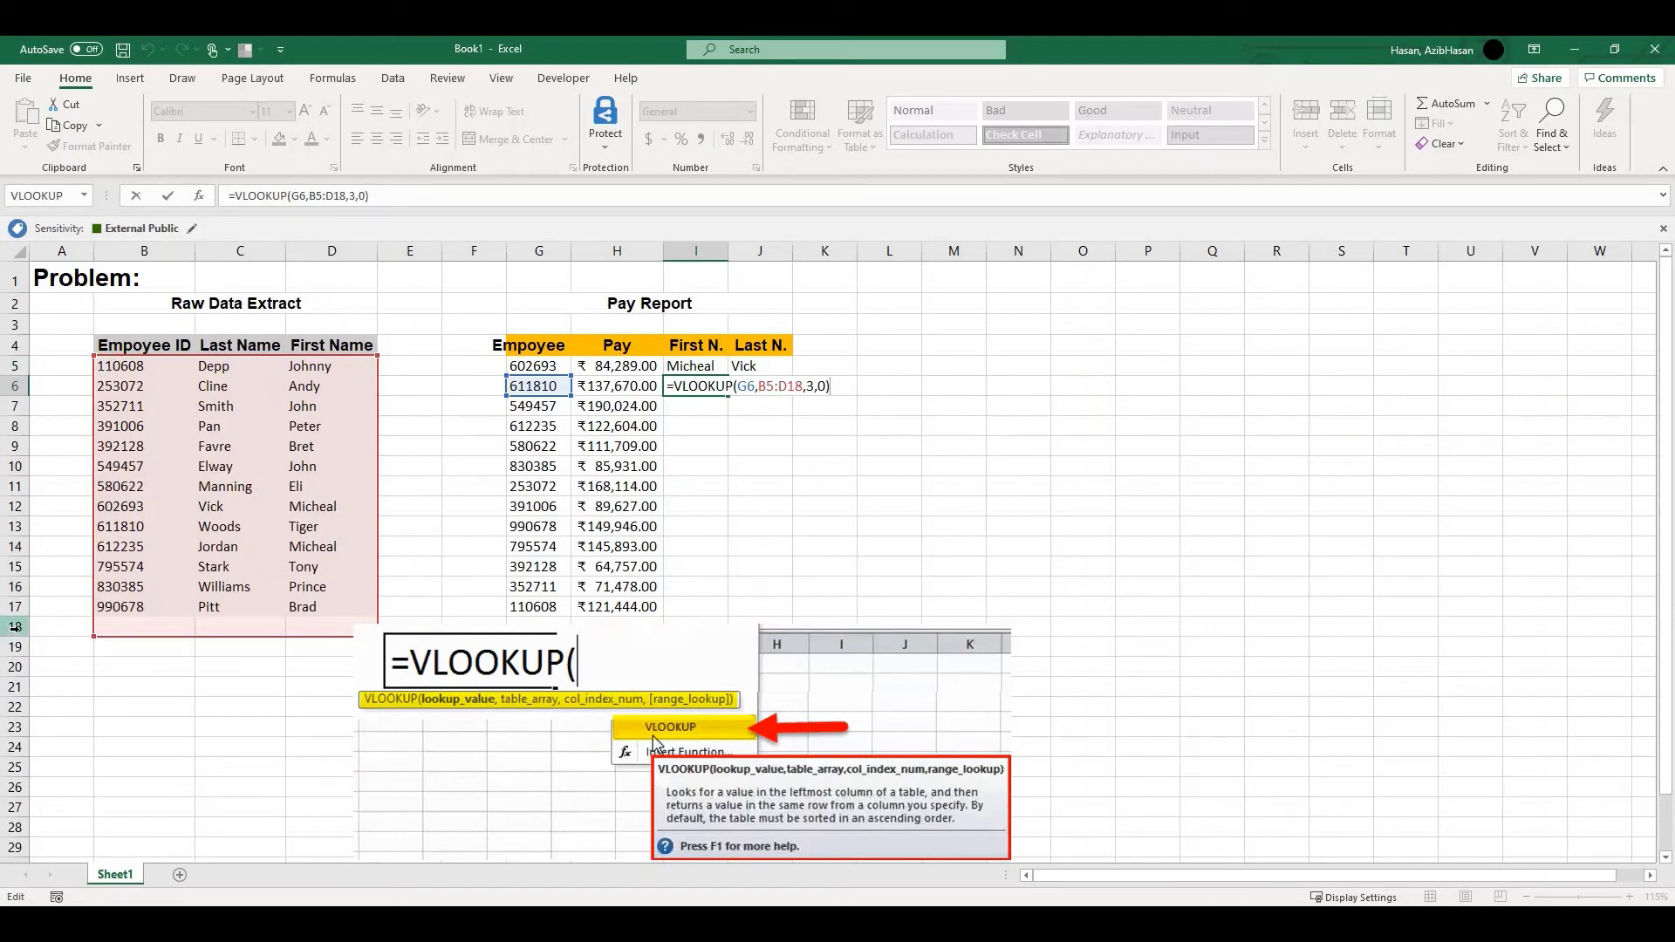
left_click(685, 366)
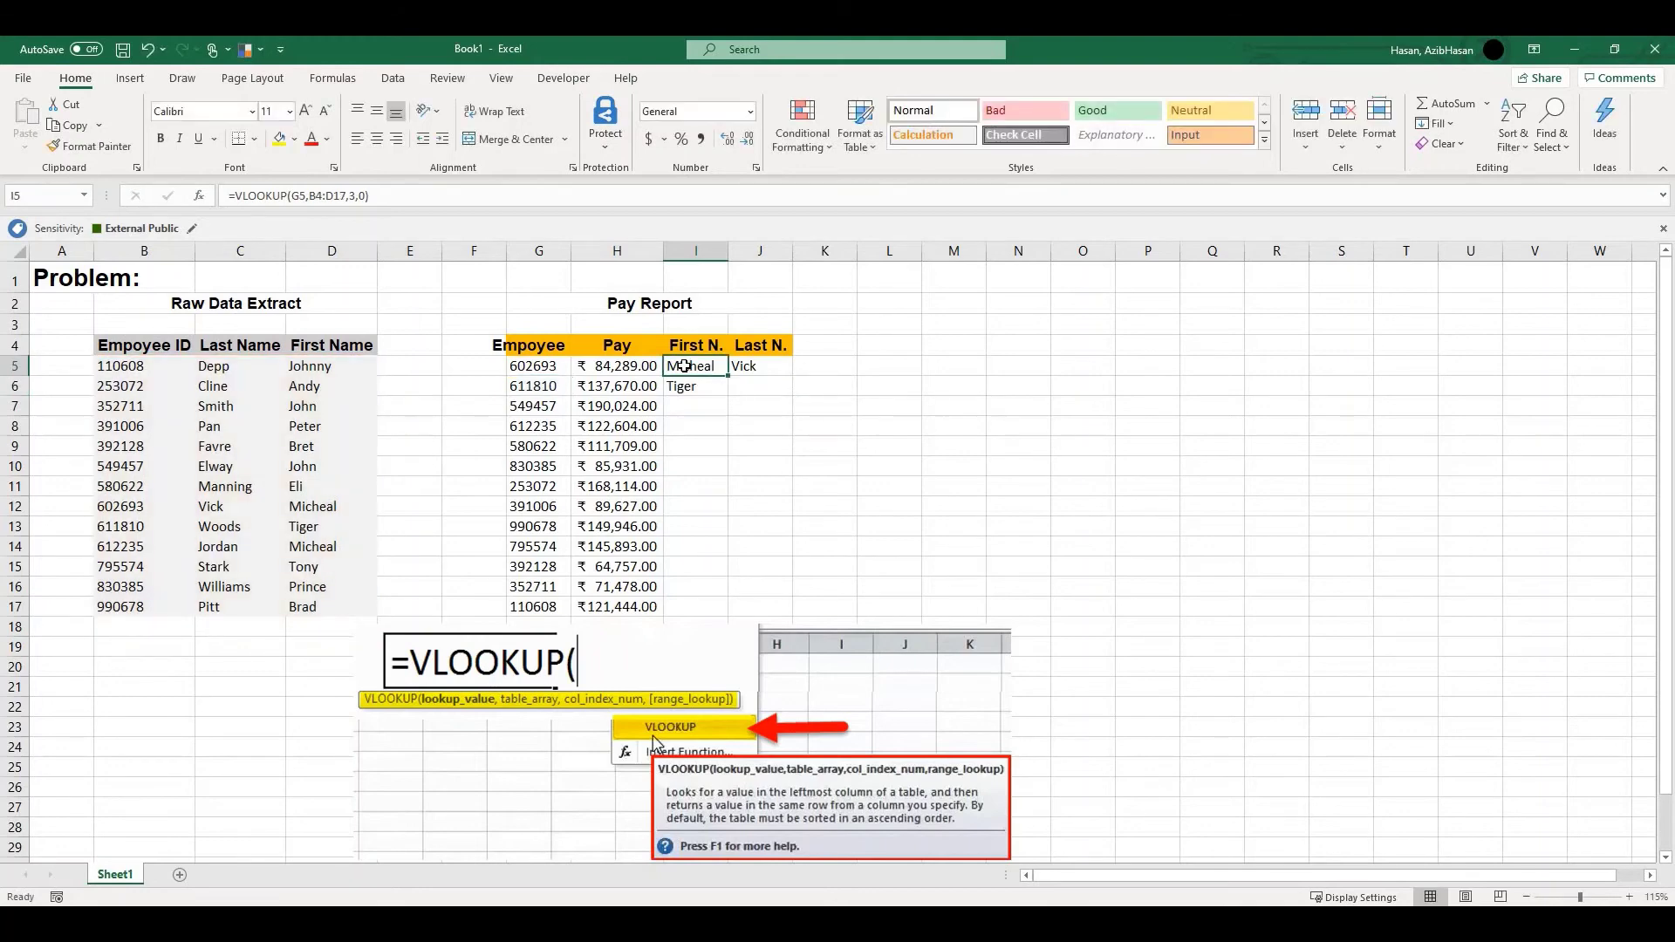
double_click(686, 366)
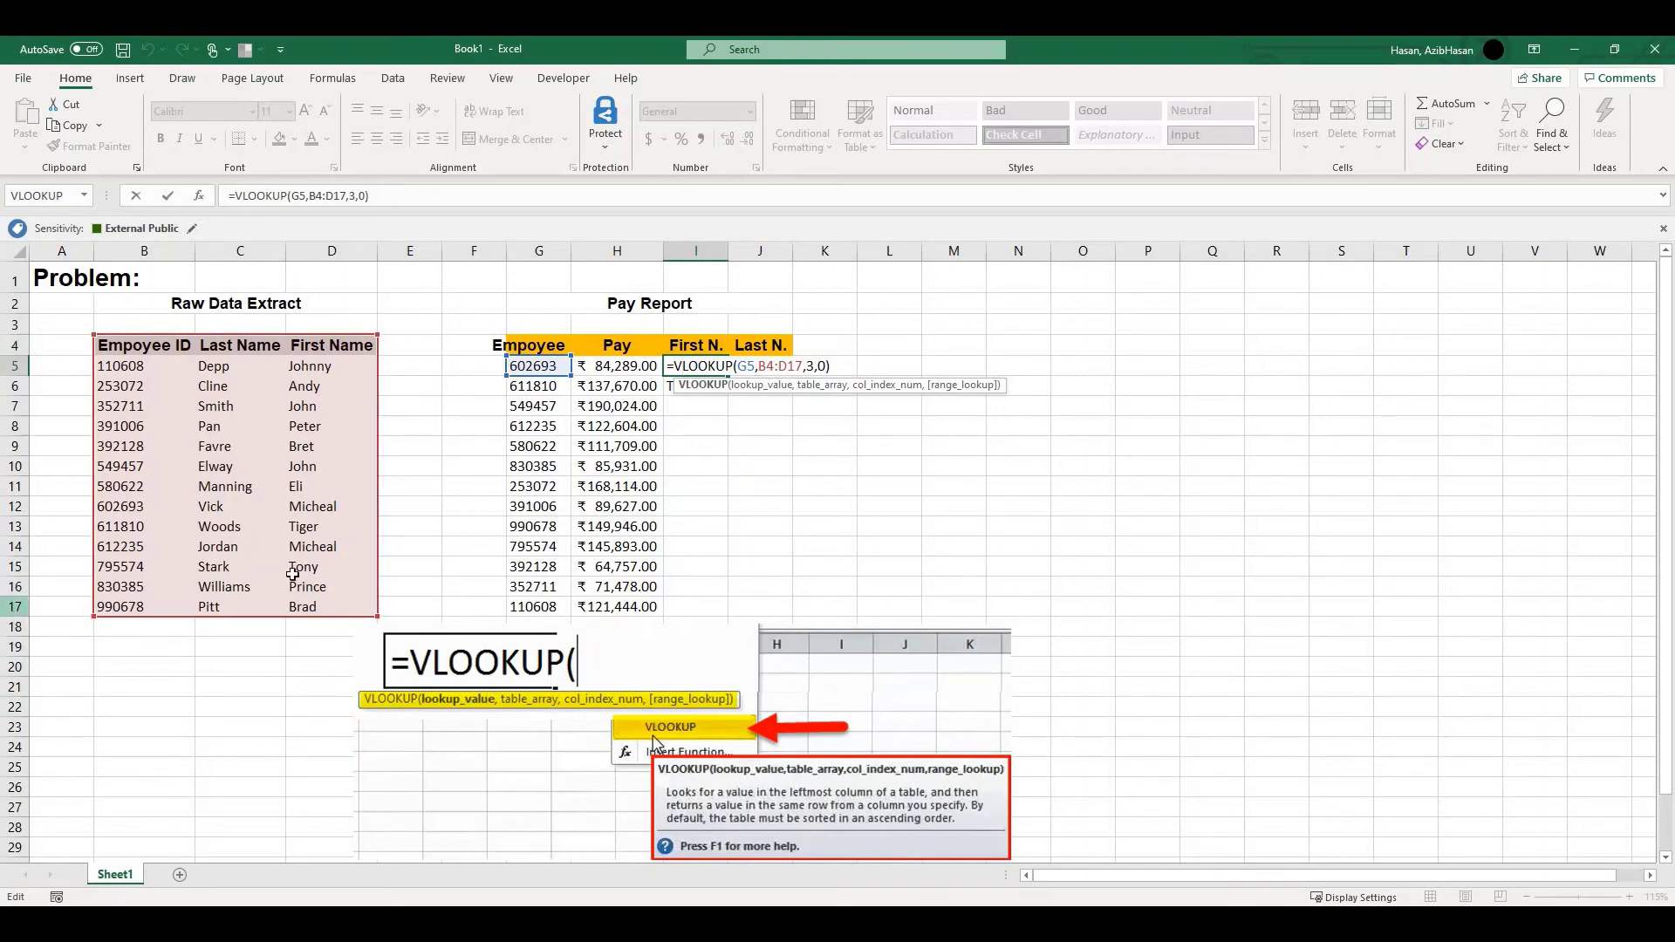
key("Return")
Try extending the first-name formula down to I8, and check the table range referenced in I7.
left_click_drag(725, 415, 722, 434)
double_click(689, 406)
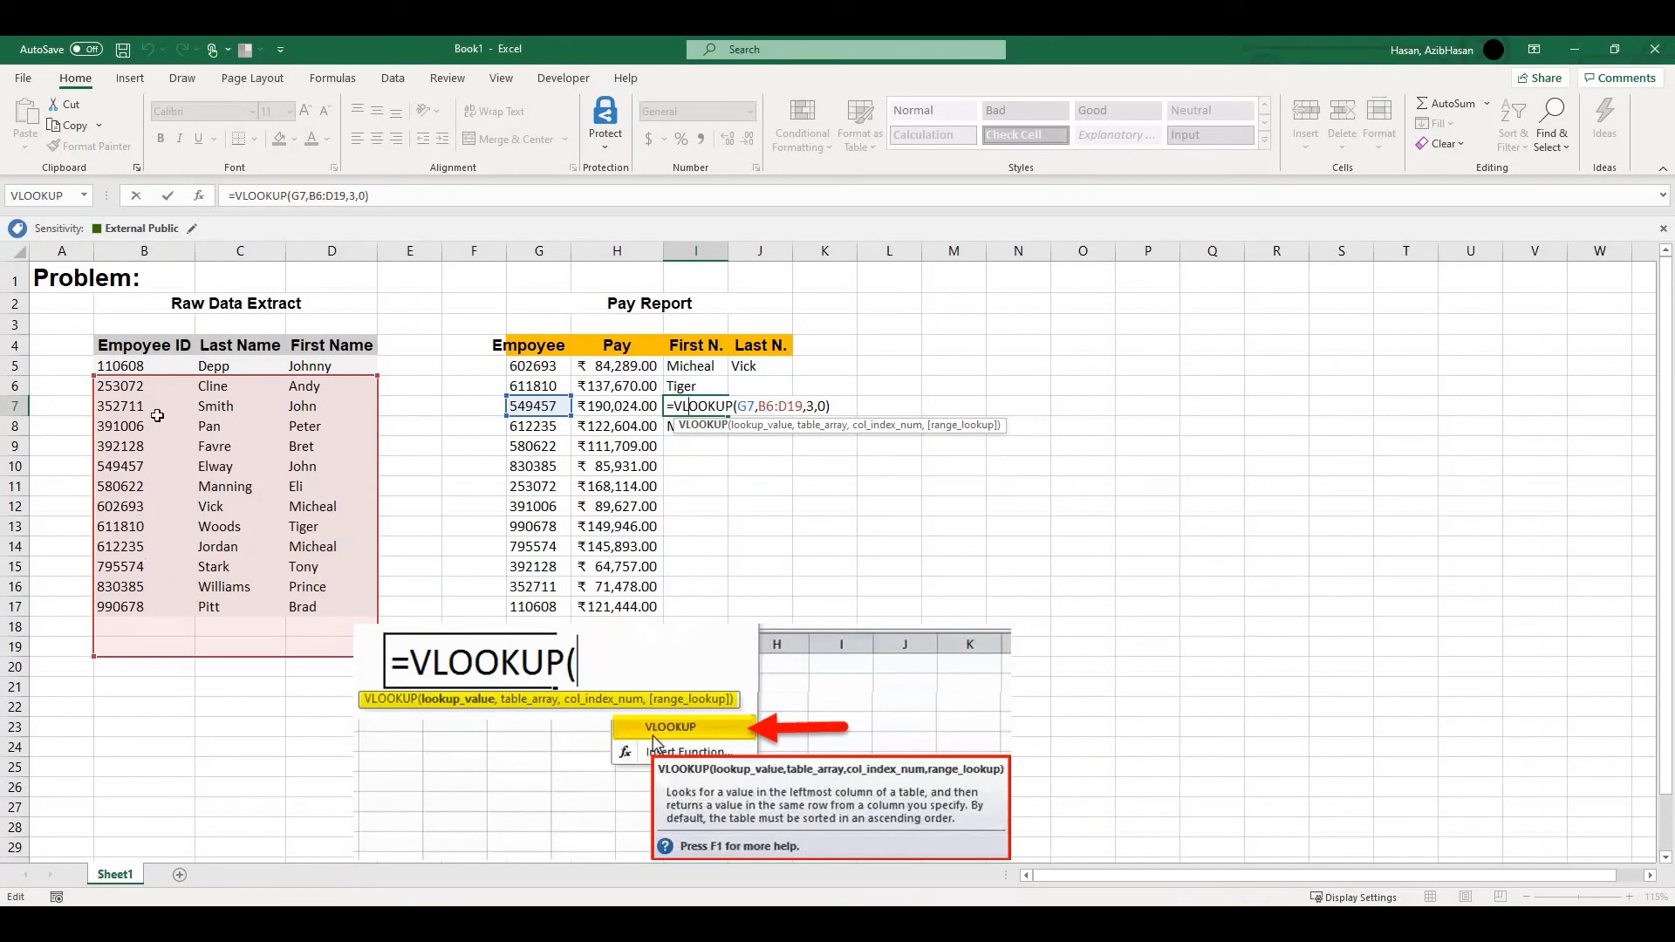
left_click(688, 384)
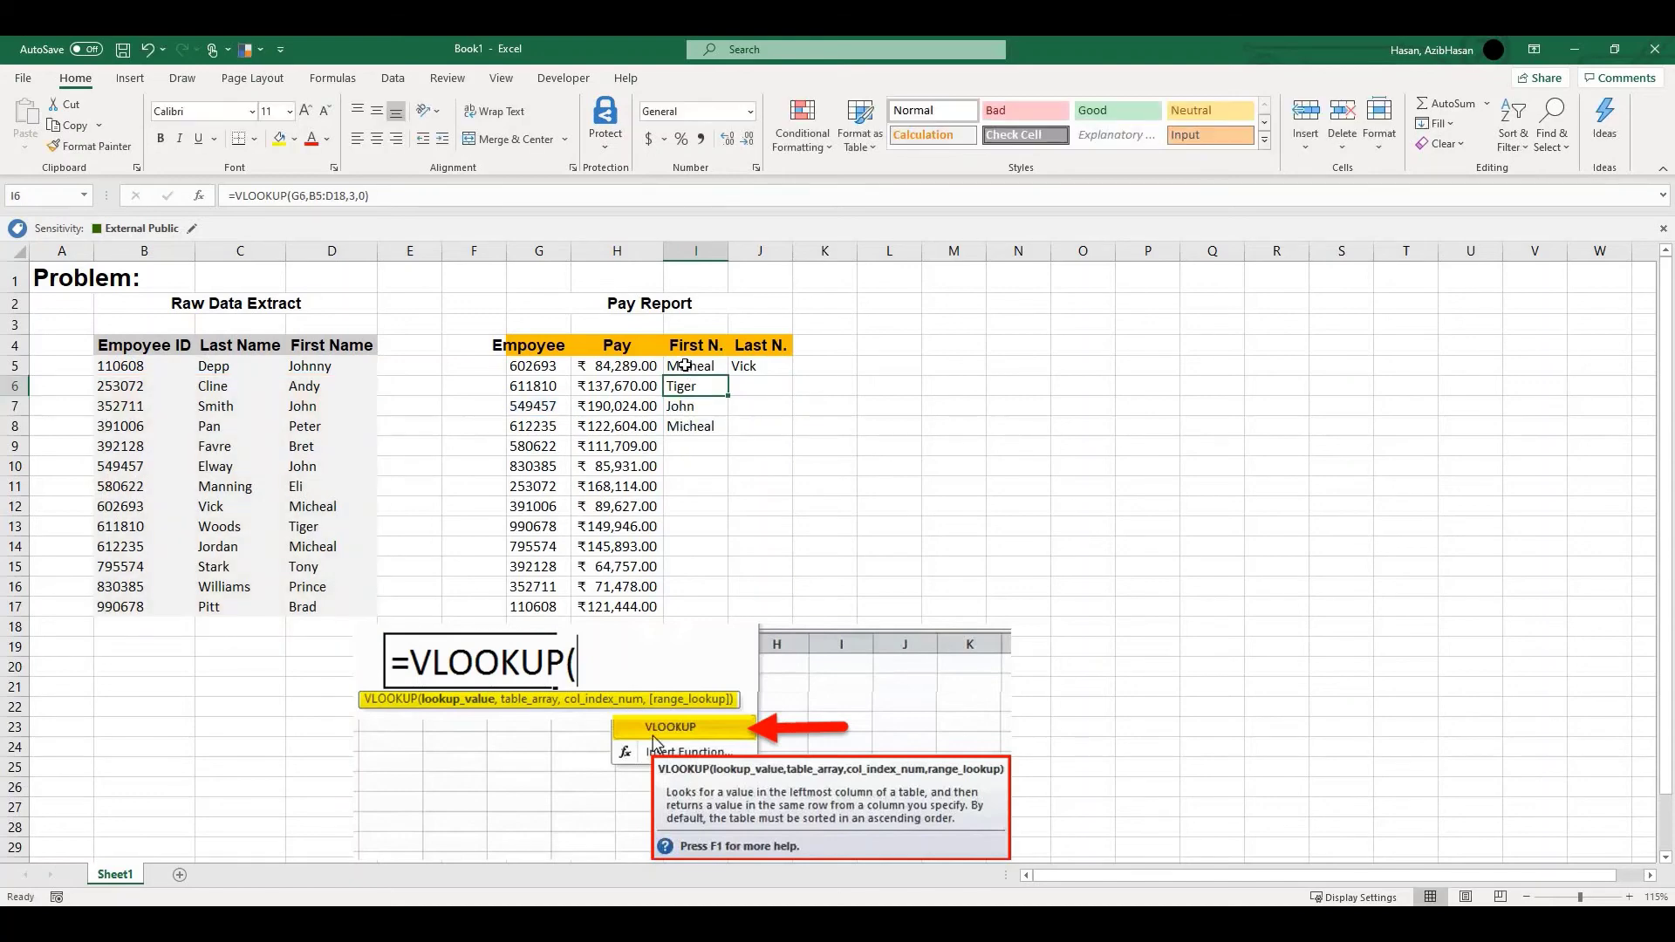
Examine the lookup value and table range in the I5 formula, and compare them with those in I6.
left_click(685, 365)
double_click(692, 367)
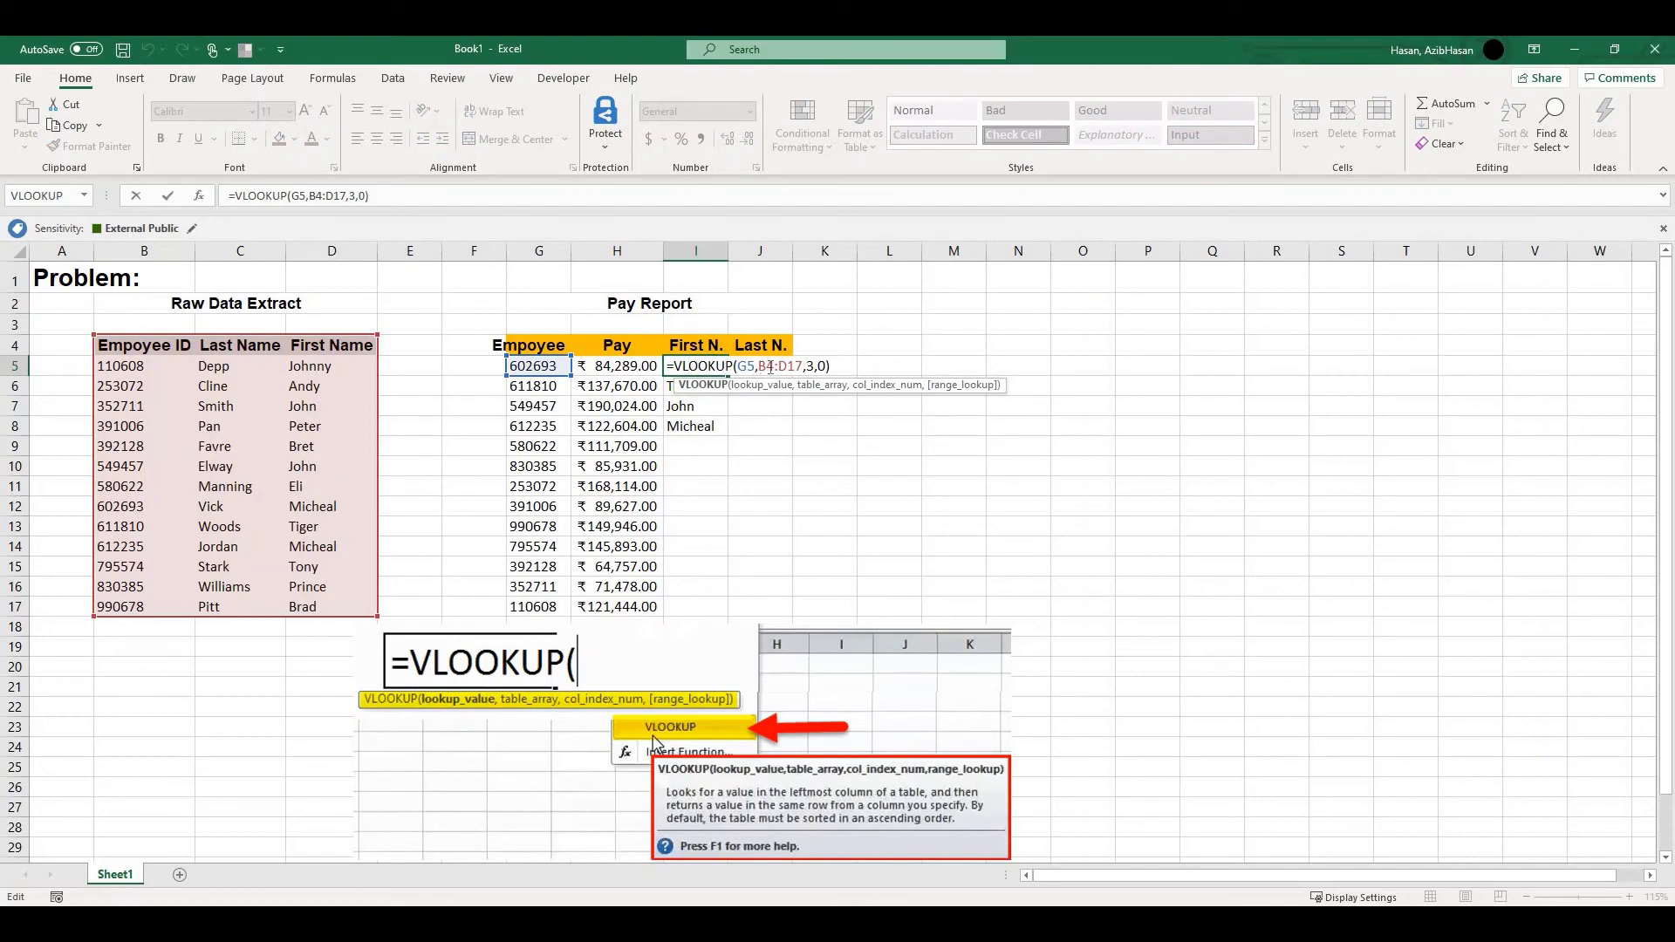
left_click_drag(758, 366, 803, 366)
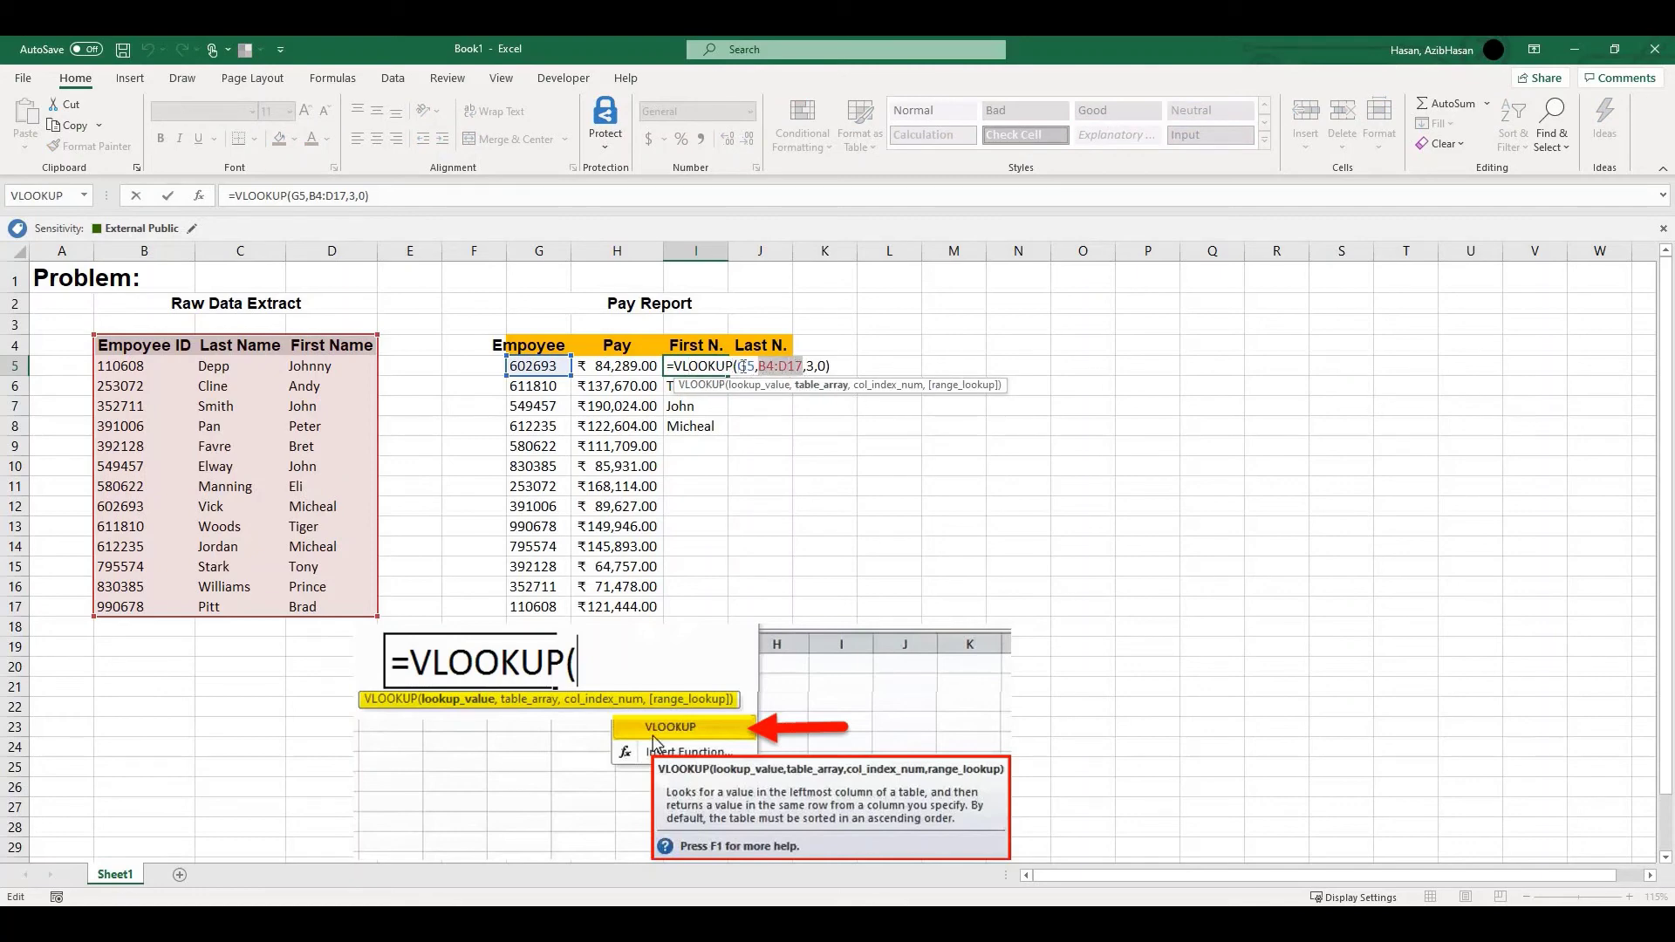
left_click(743, 367)
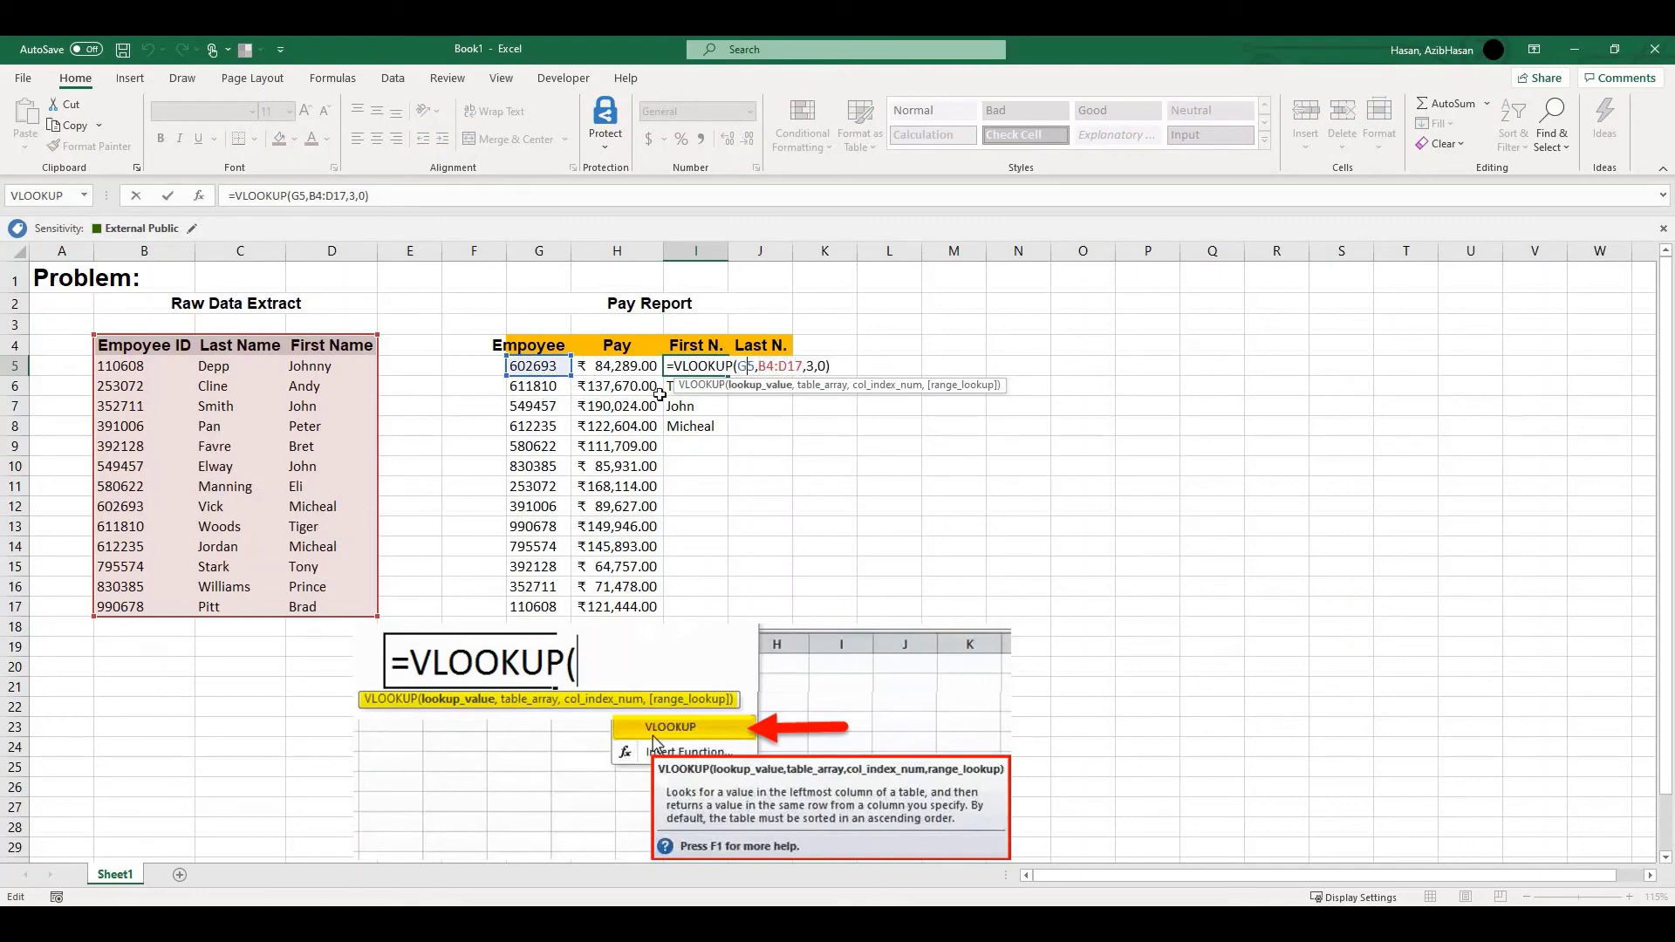
key("Left")
key("Left")
key("Left")
key("Left")
key("Left")
key("Left")
key("Left")
key("Return")
key("F2")
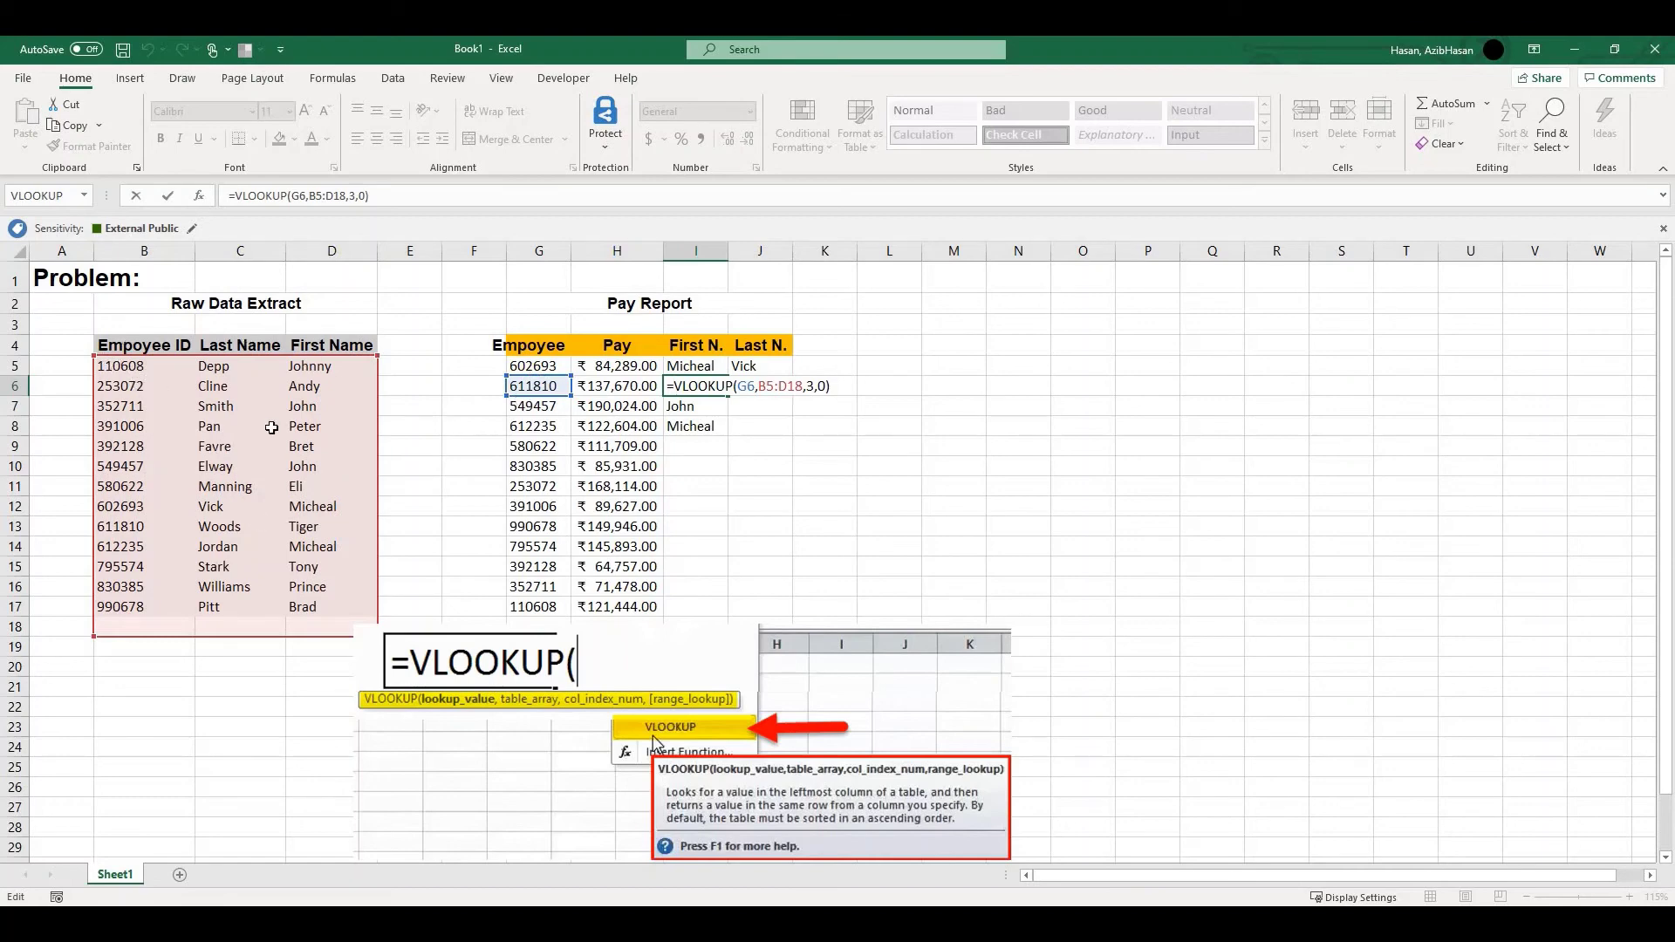
left_click(691, 367)
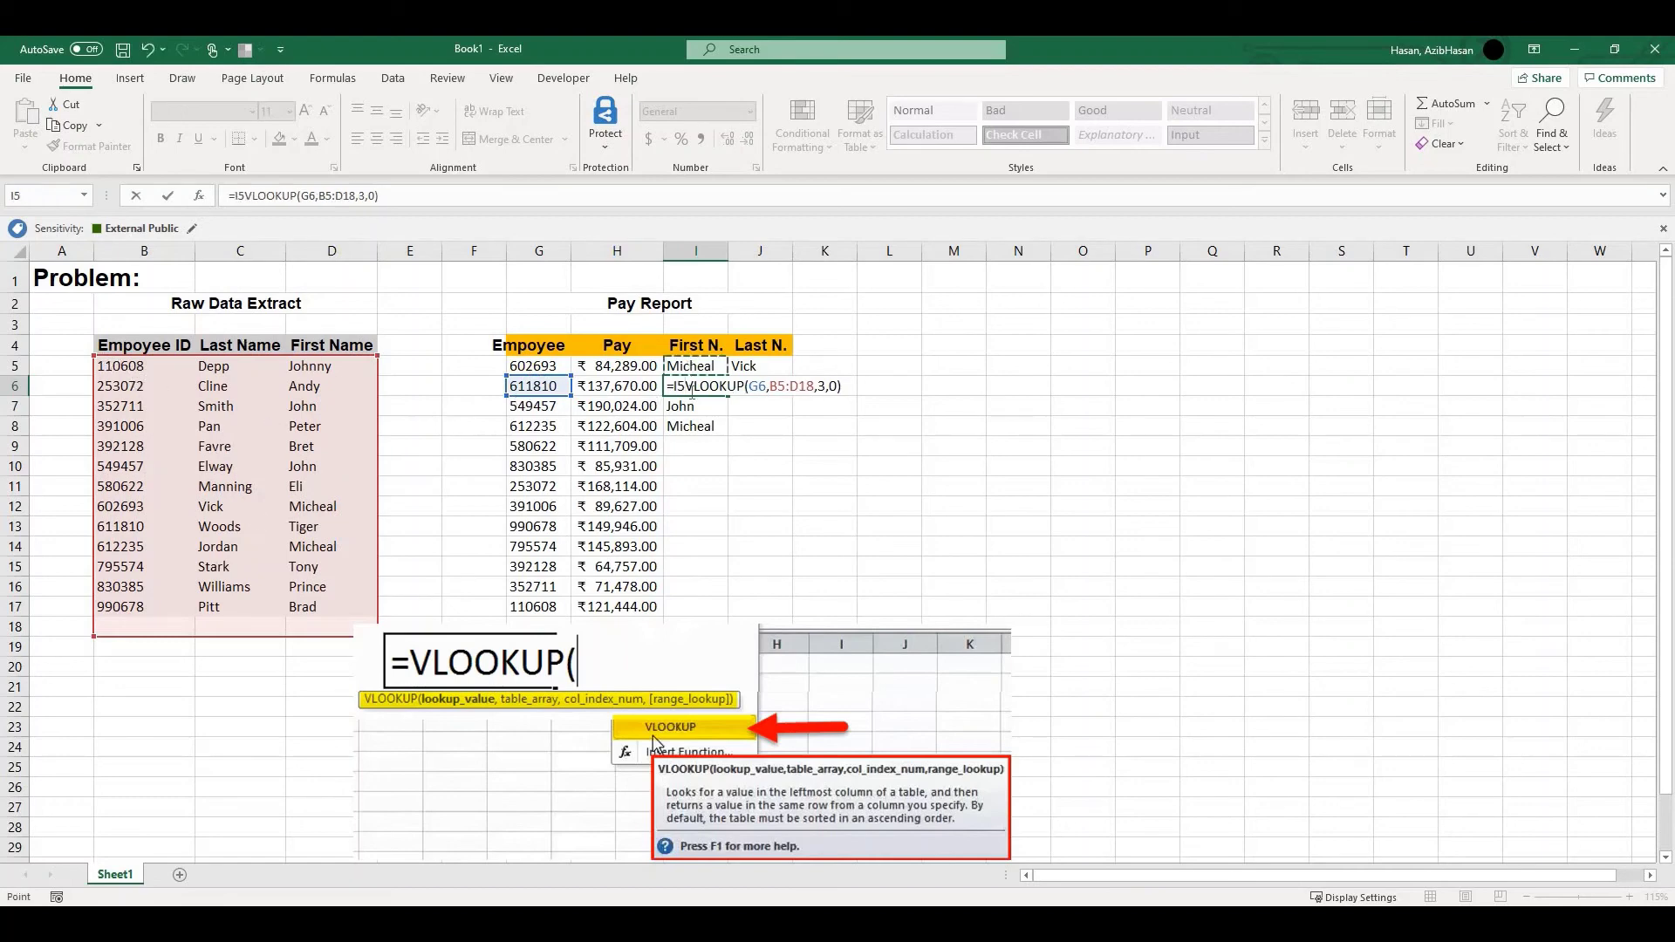
key("BackSpace")
key("BackSpace")
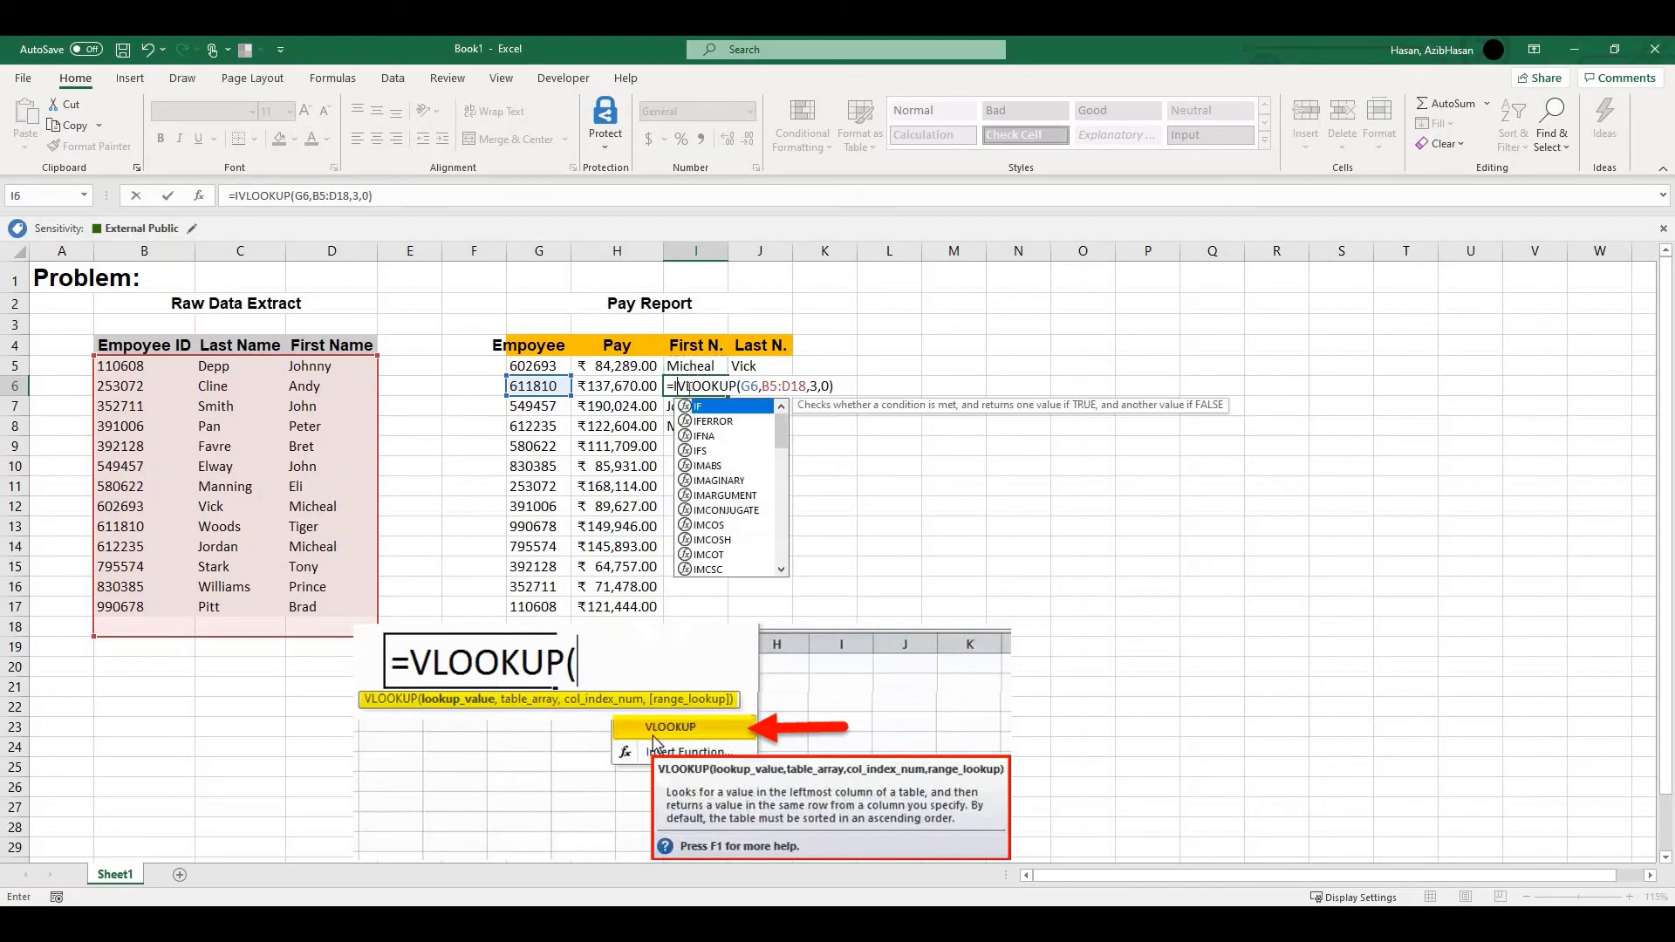
left_click(693, 368)
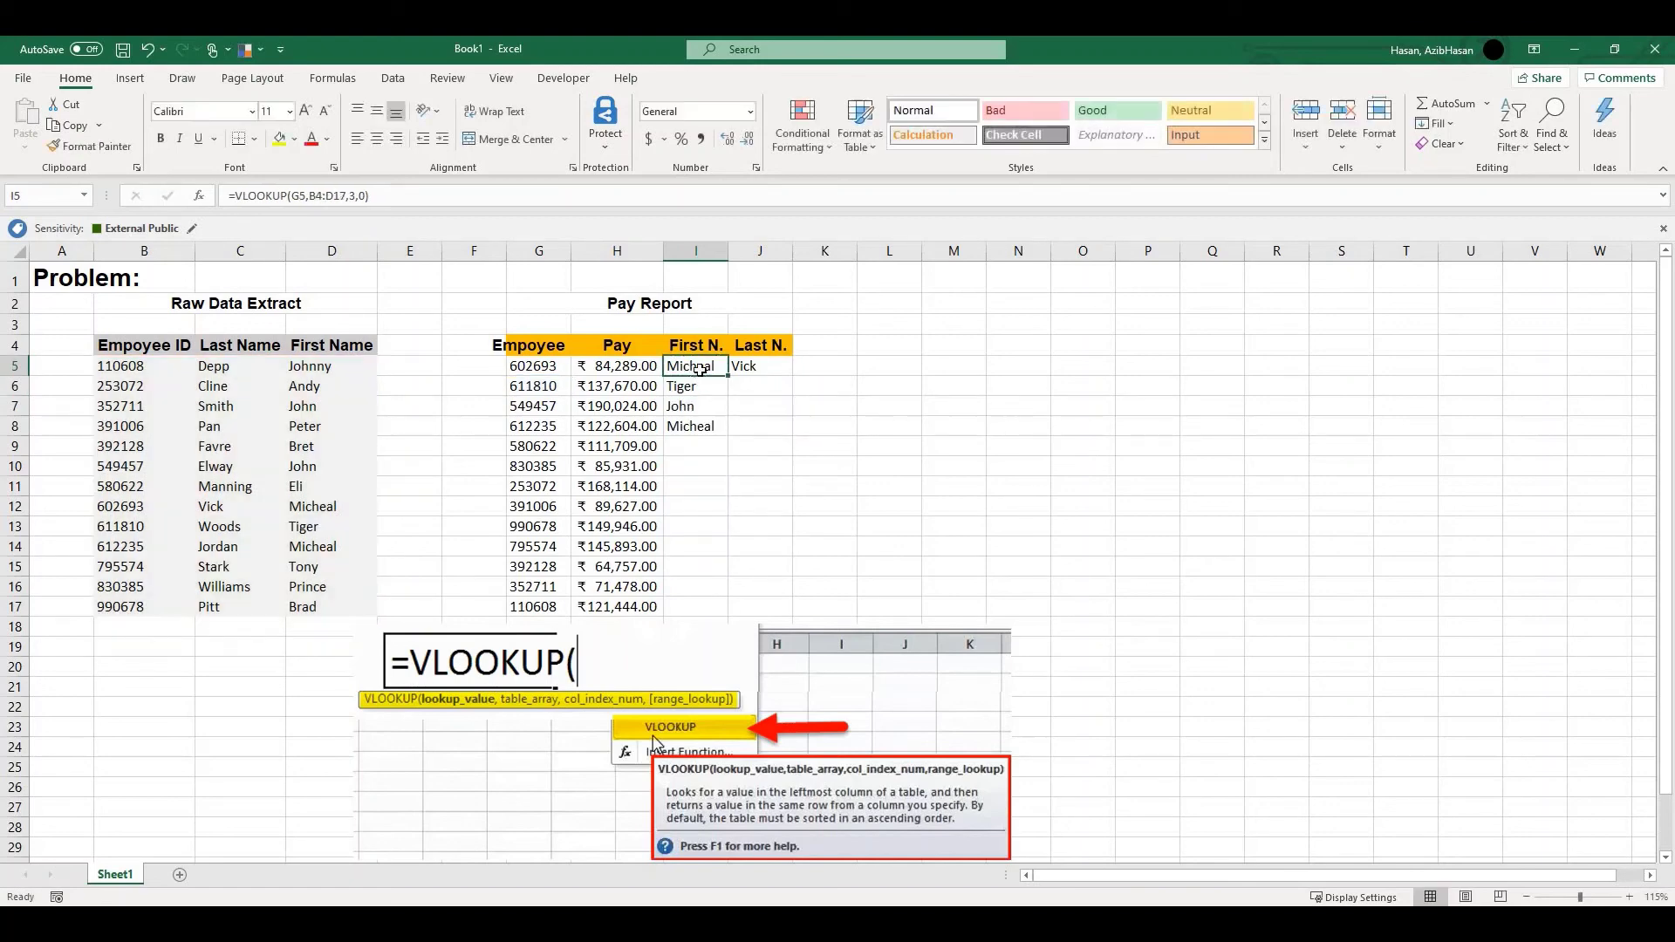
Make the table range in the I5 VLOOKUP formula absolute as $B$4:$D$17.
double_click(701, 367)
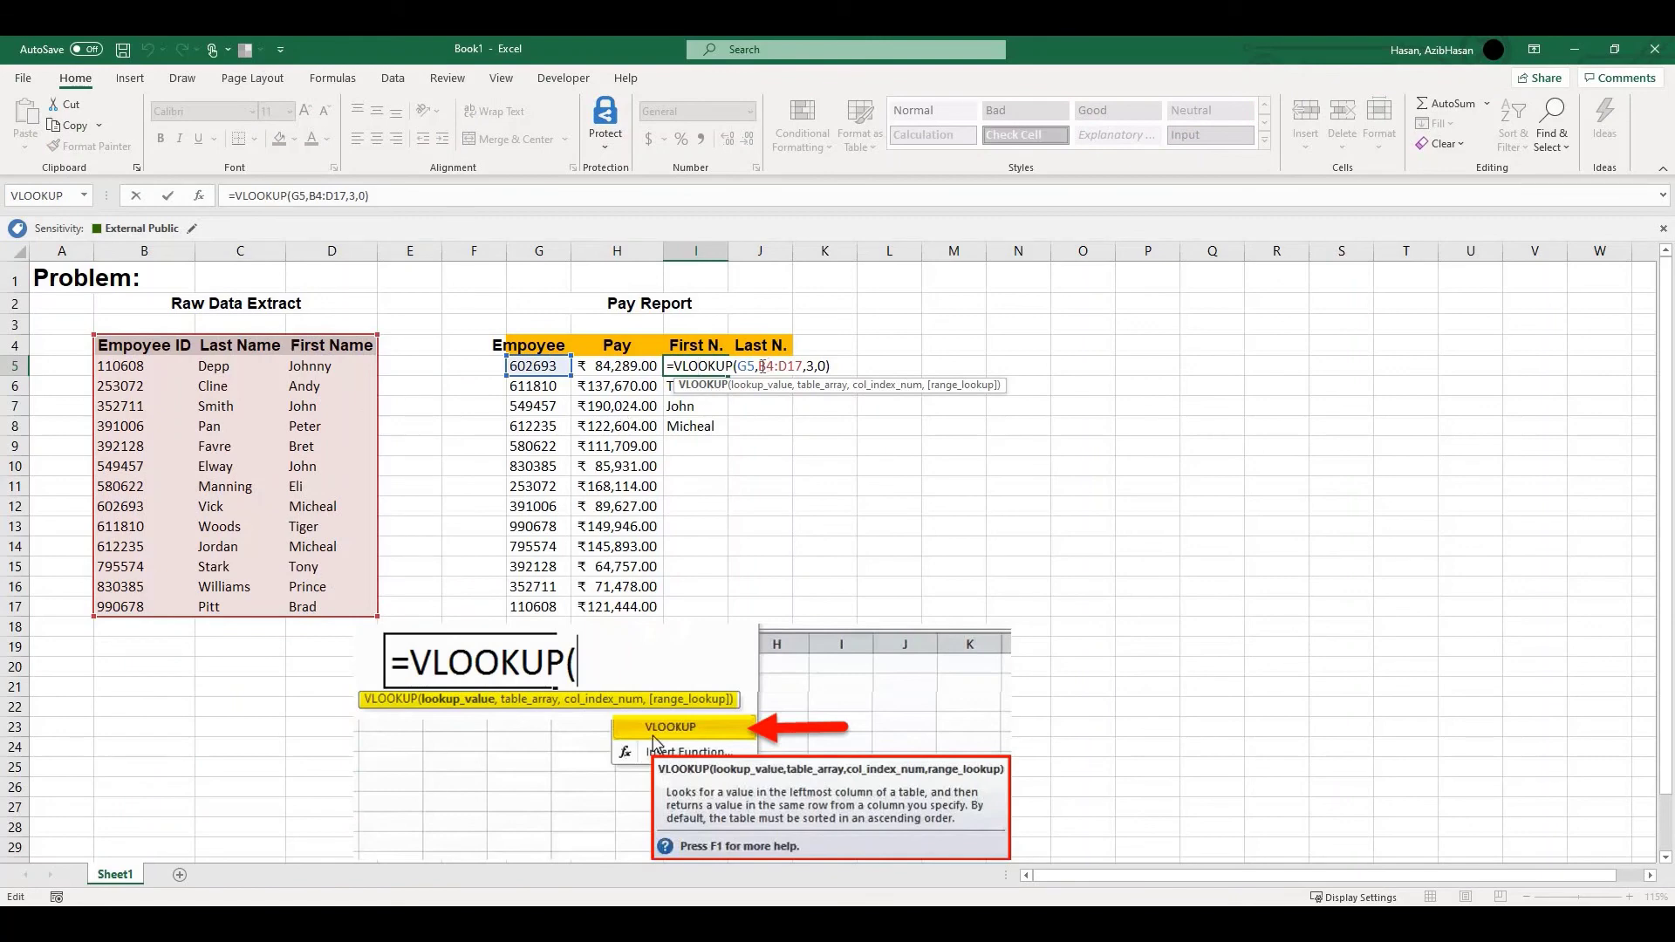
left_click_drag(759, 367, 803, 367)
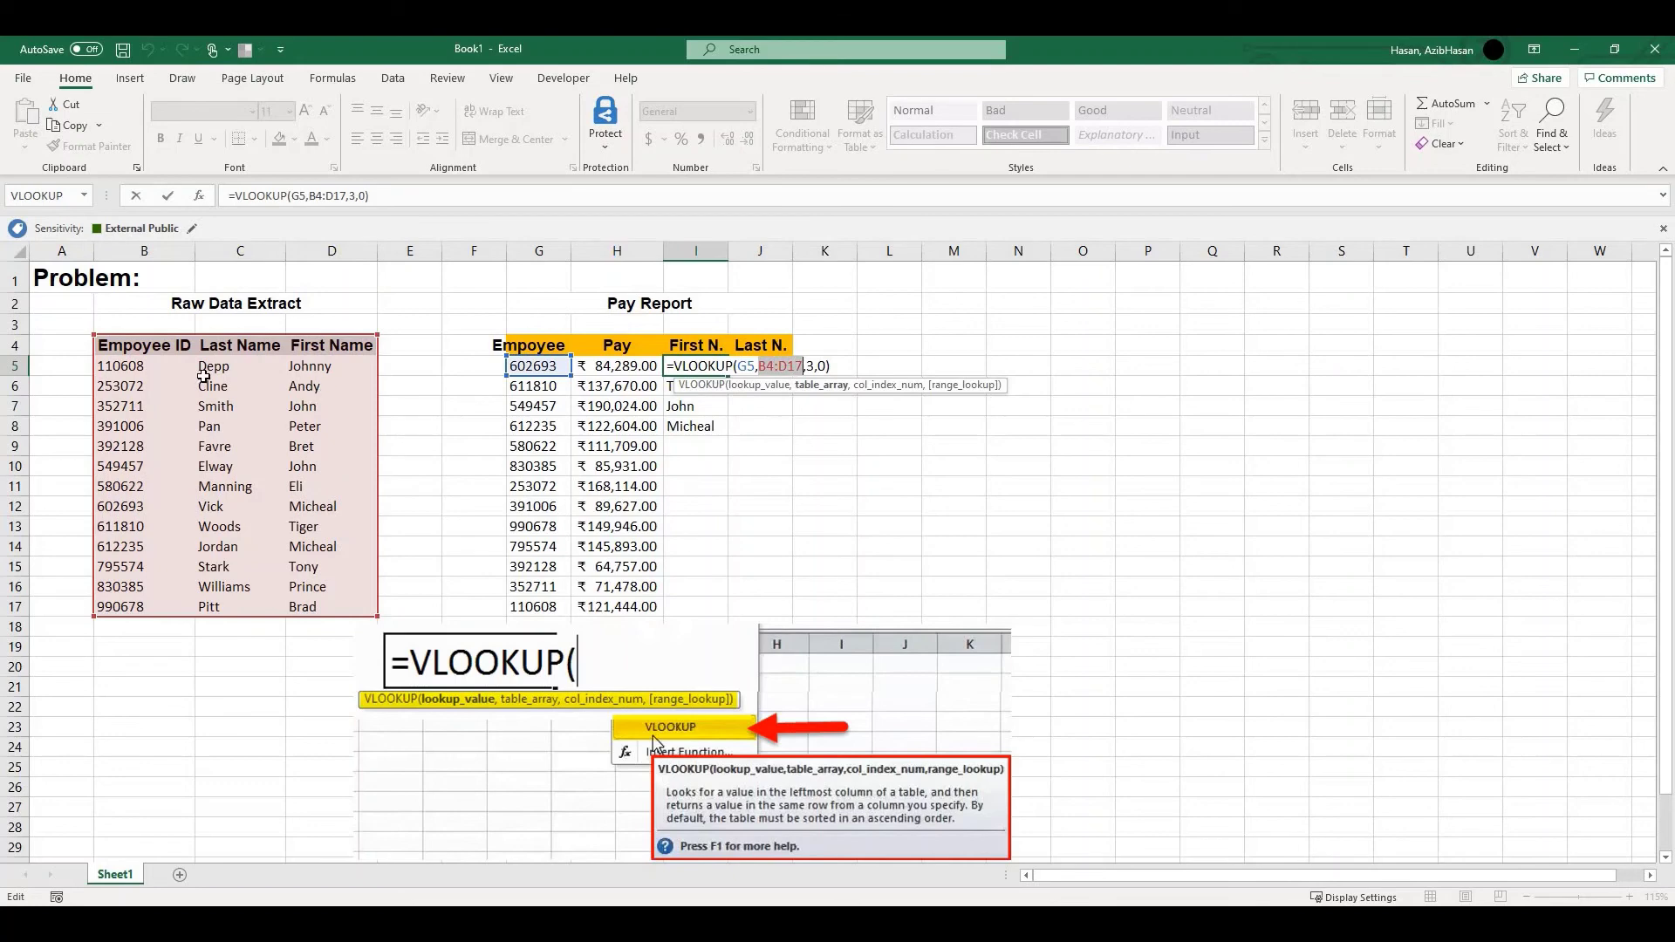
key("F4")
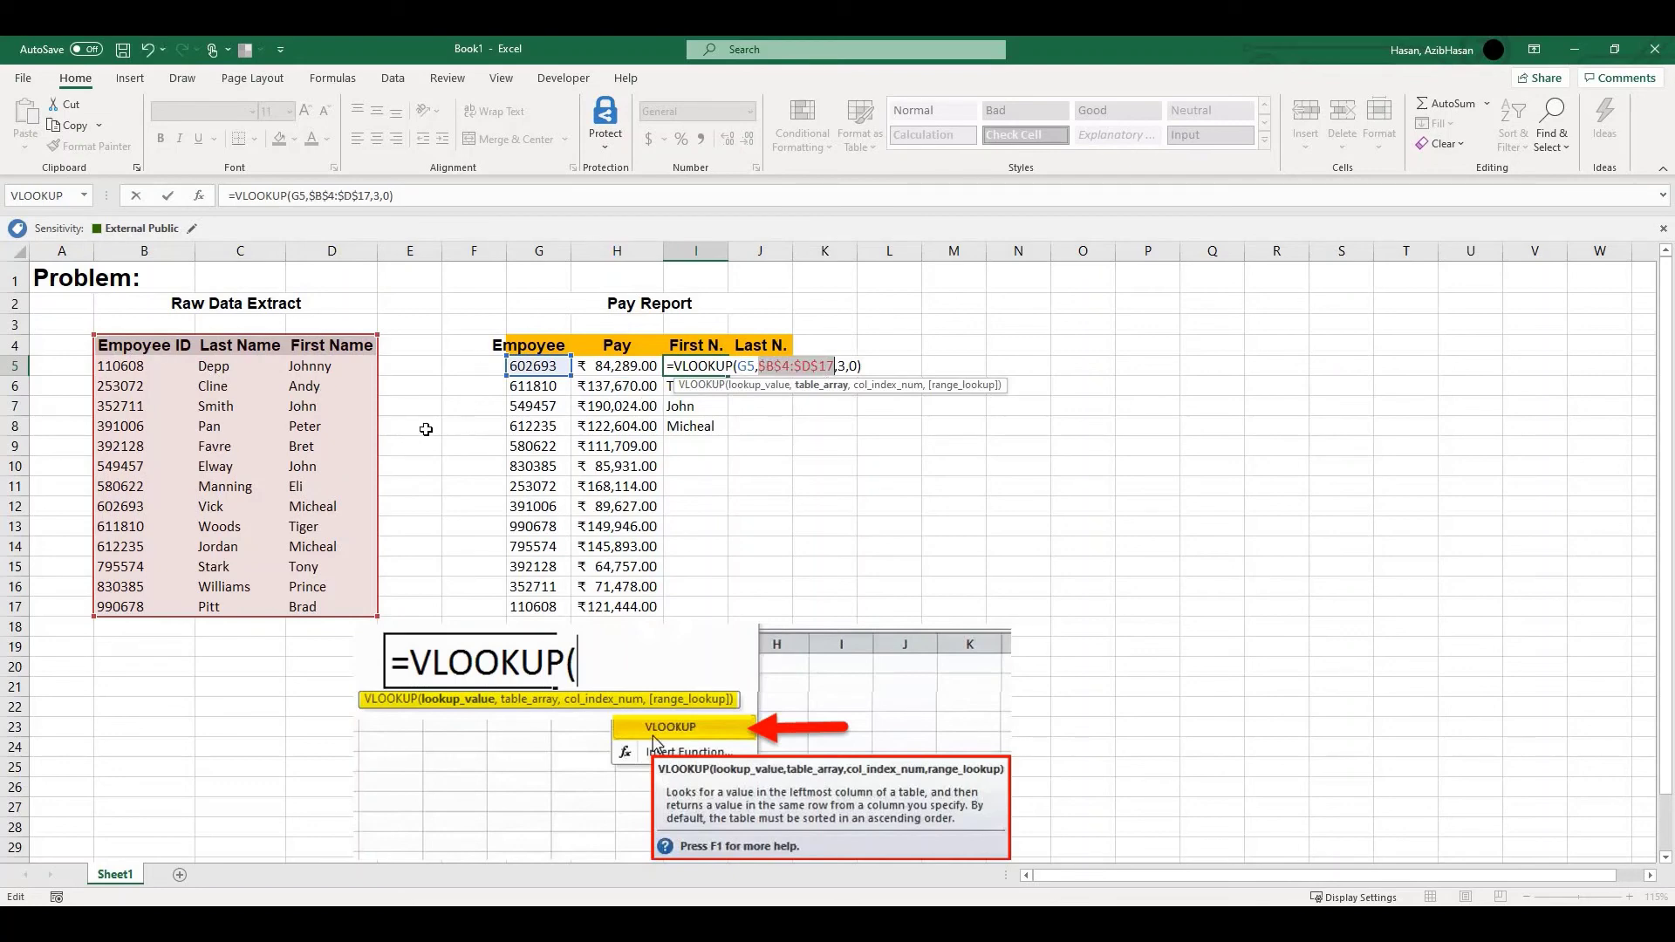
key("Return")
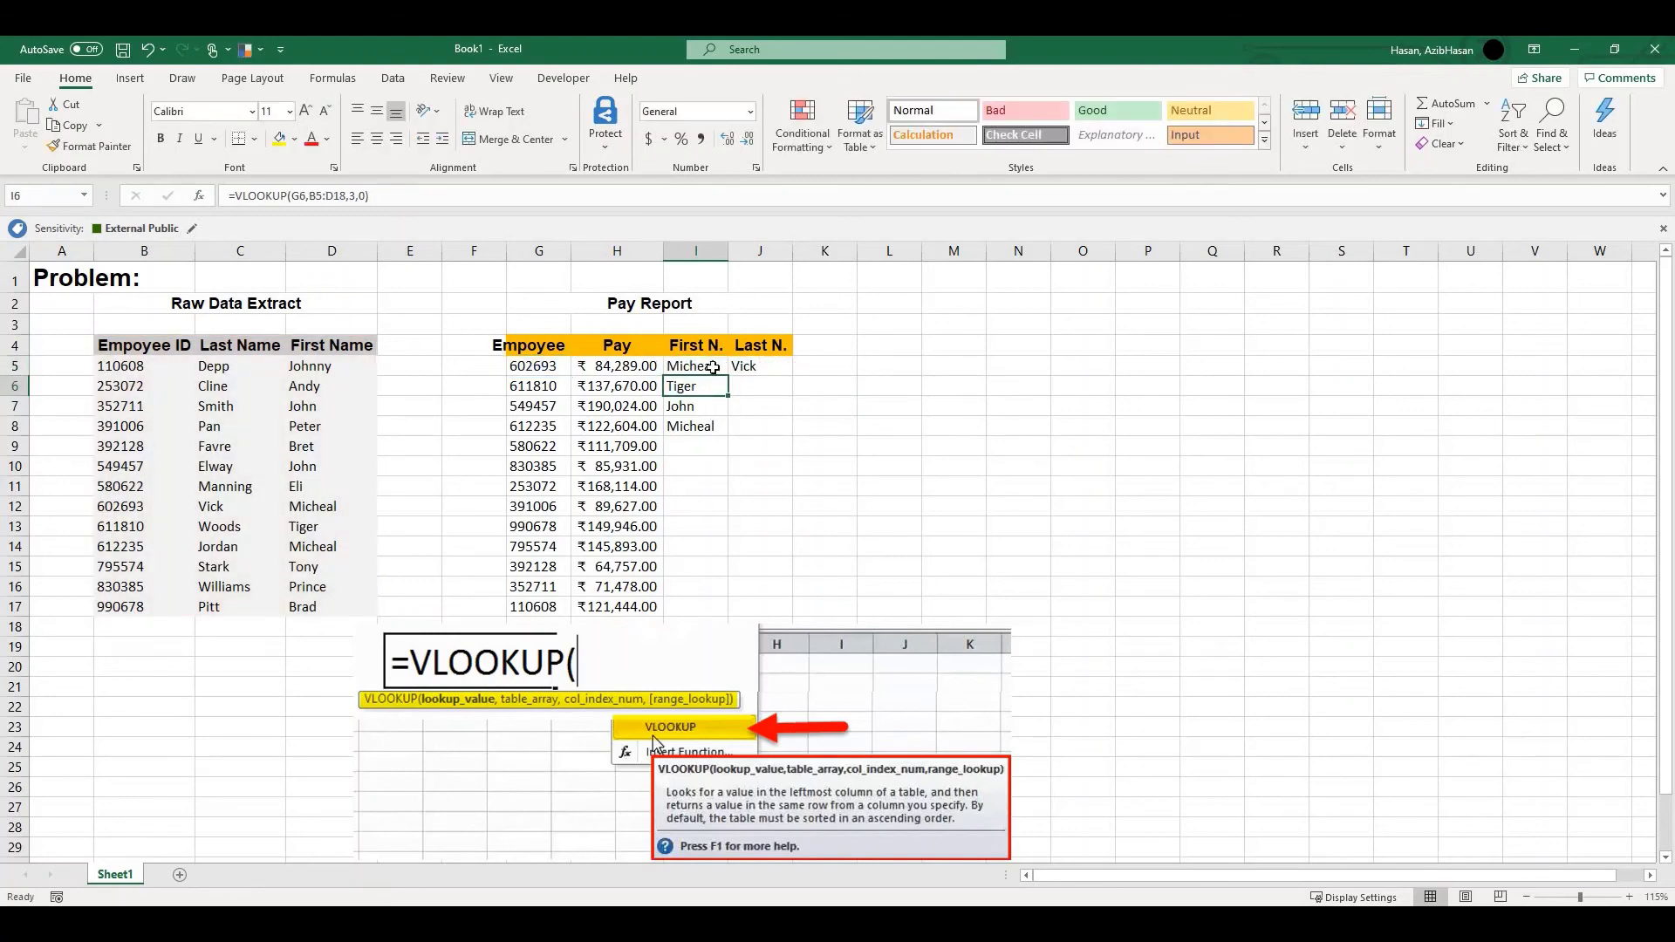
Fill the absolute-range formula from I5 down to I6, and check the table range referenced in I6.
left_click(724, 373)
left_click_drag(727, 379, 727, 397)
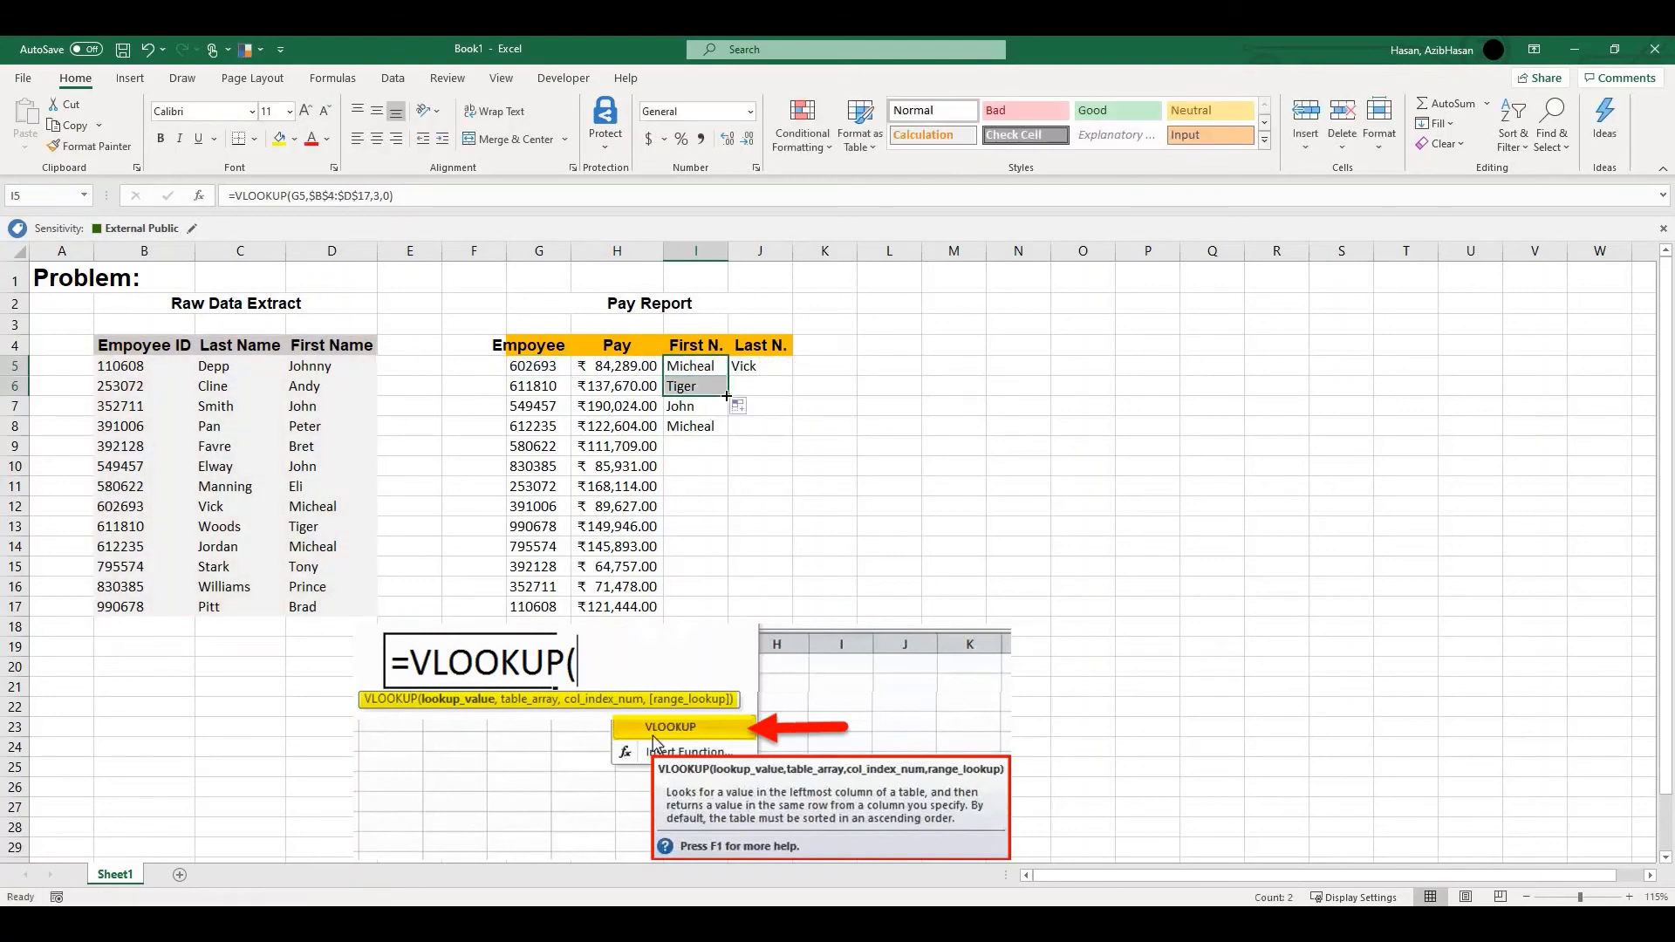
left_click(696, 386)
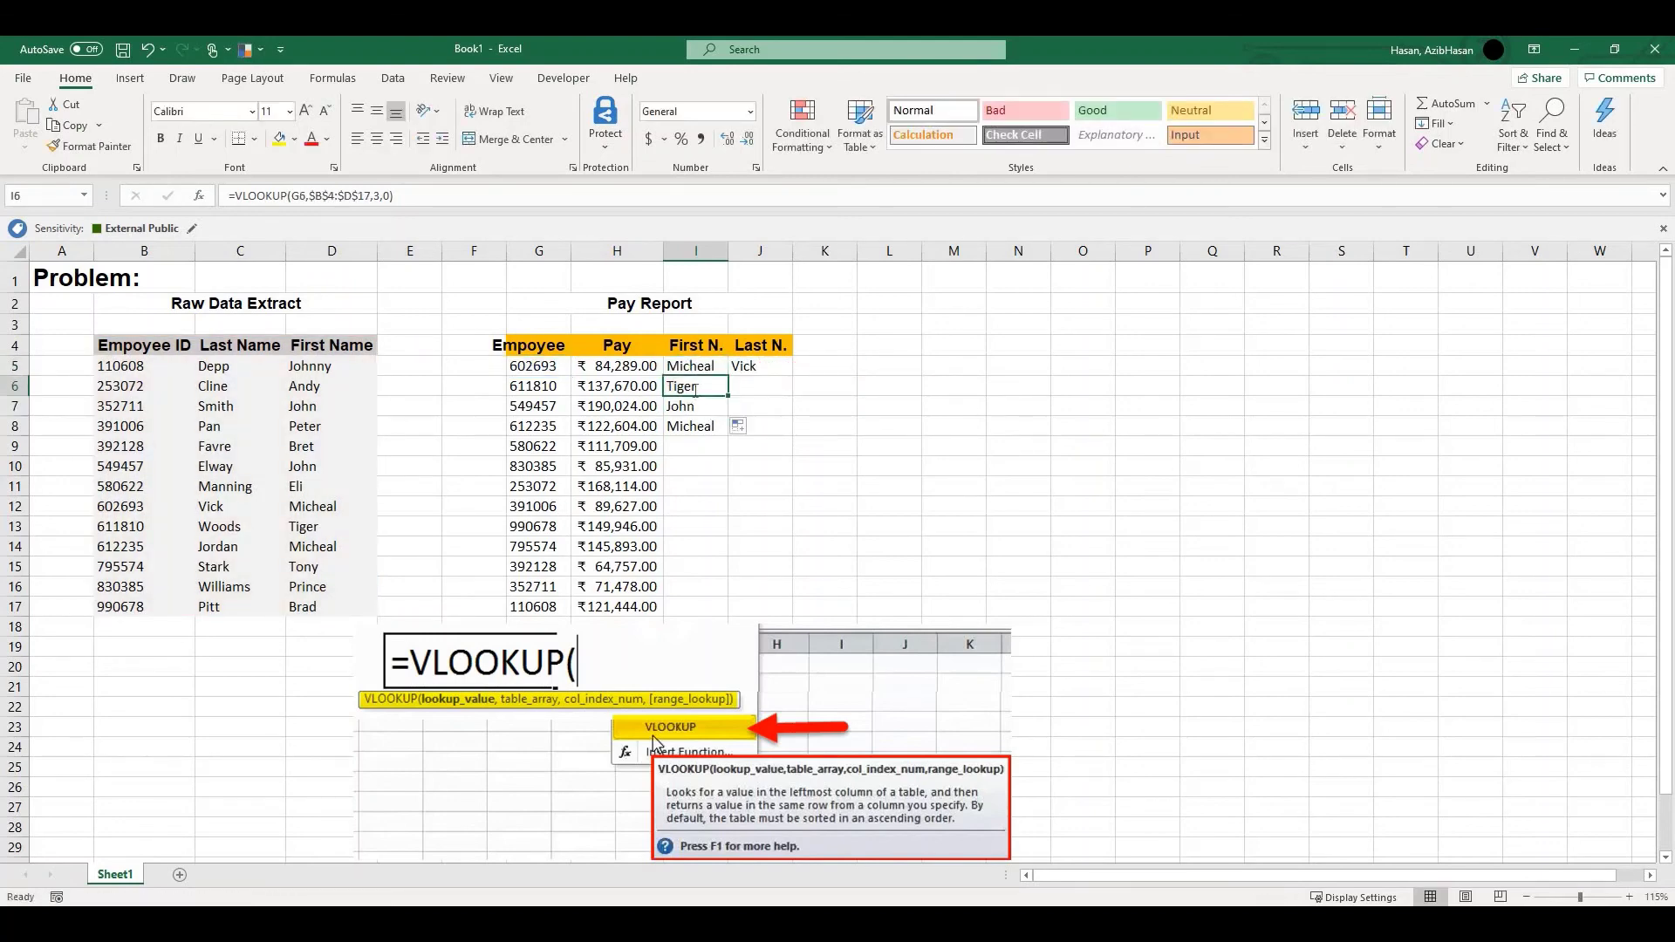
double_click(698, 386)
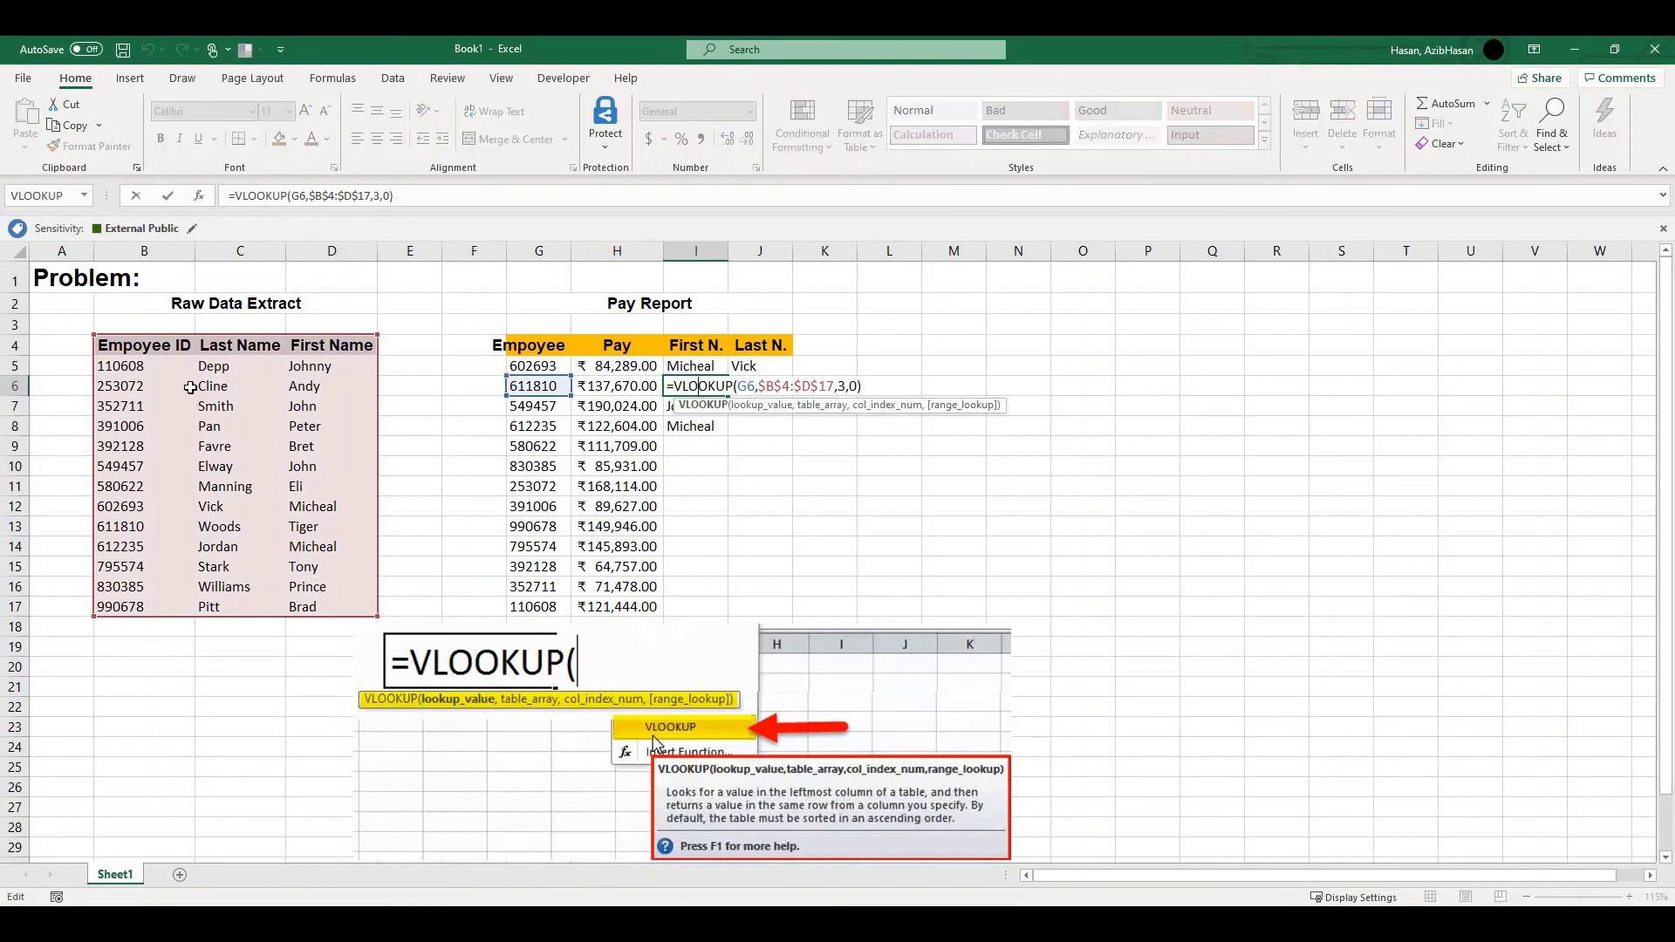
left_click(699, 426)
left_click(697, 391)
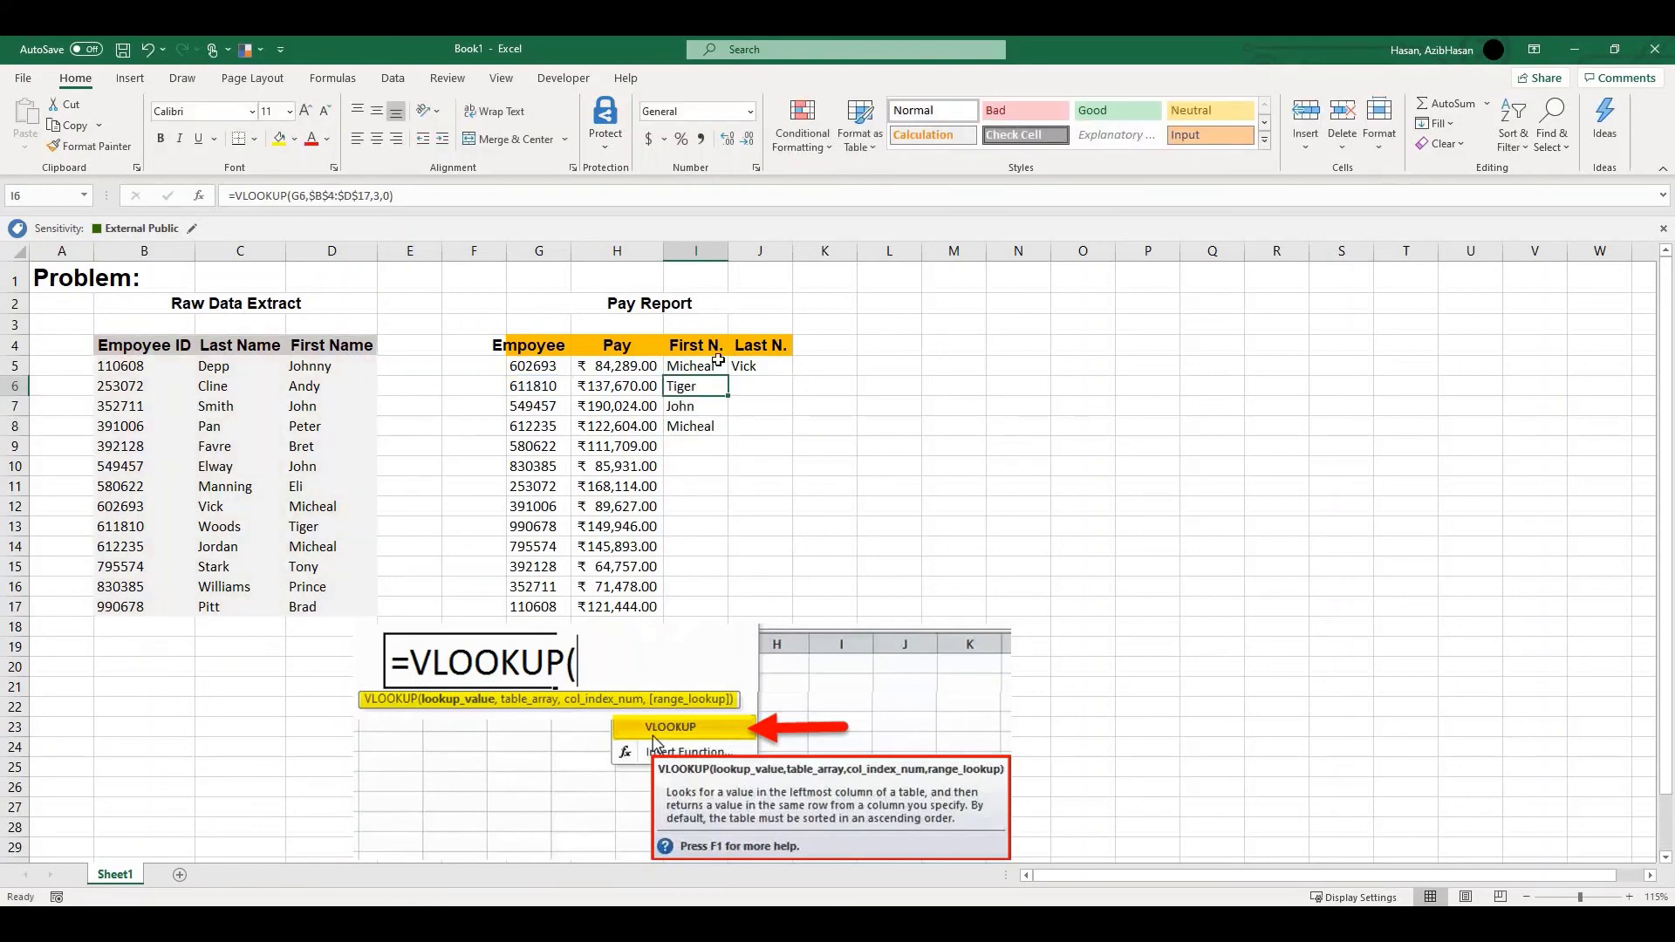
Fill the absolute-range first-name formula from I5 down through I17.
left_click(727, 375)
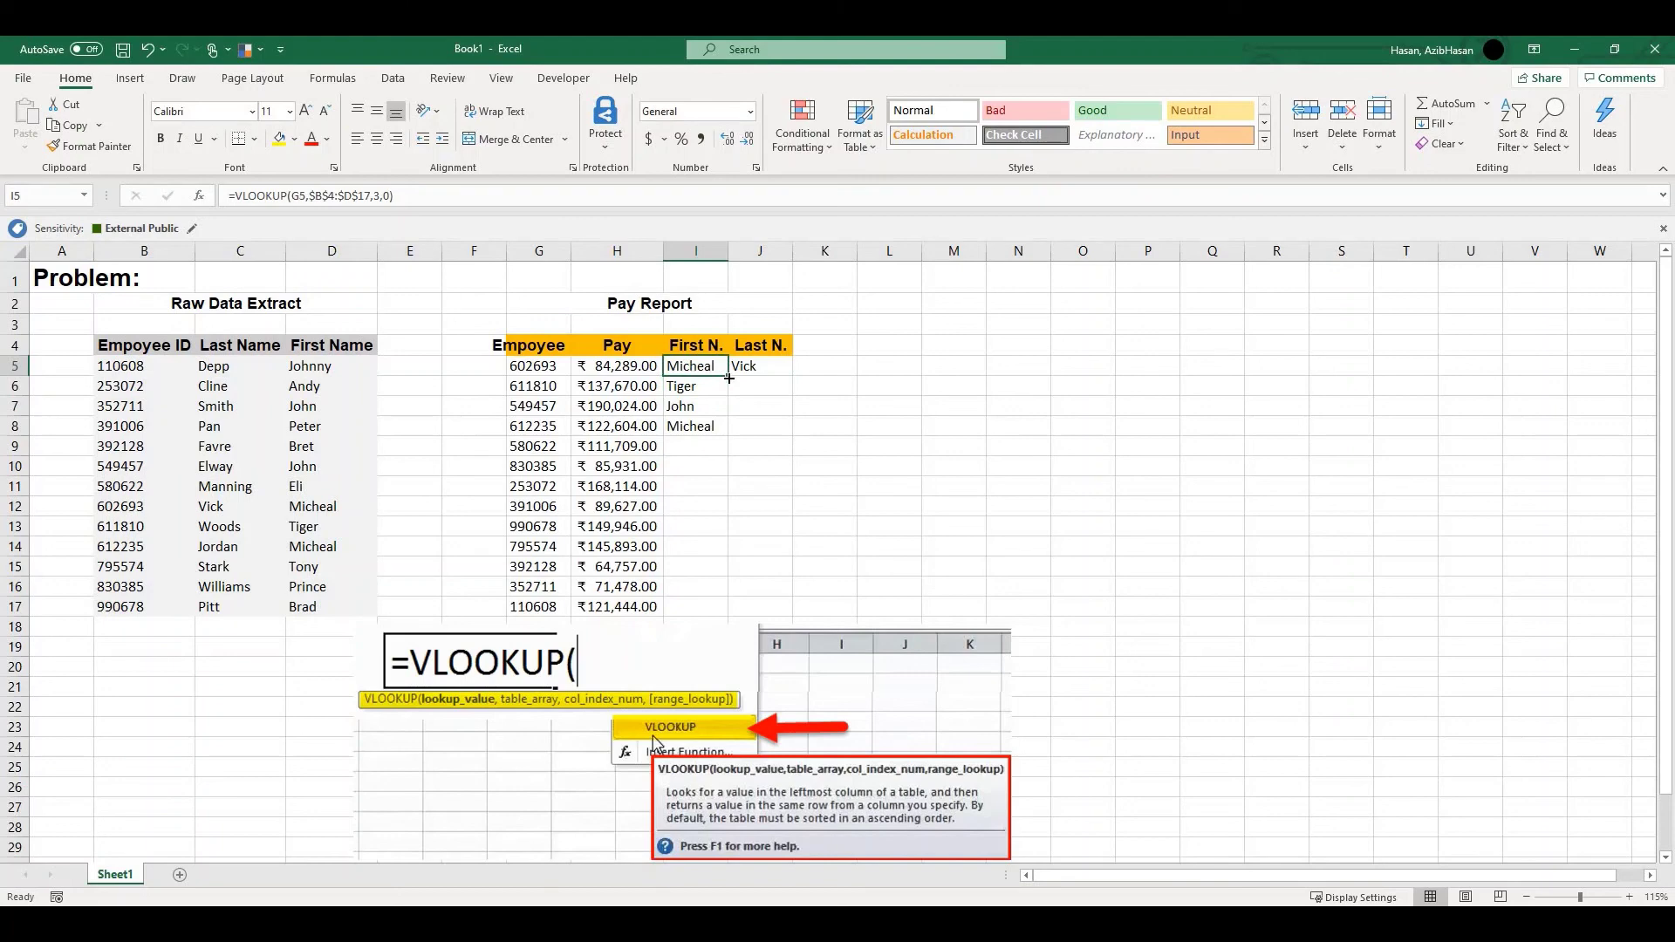
left_click_drag(728, 378, 729, 436)
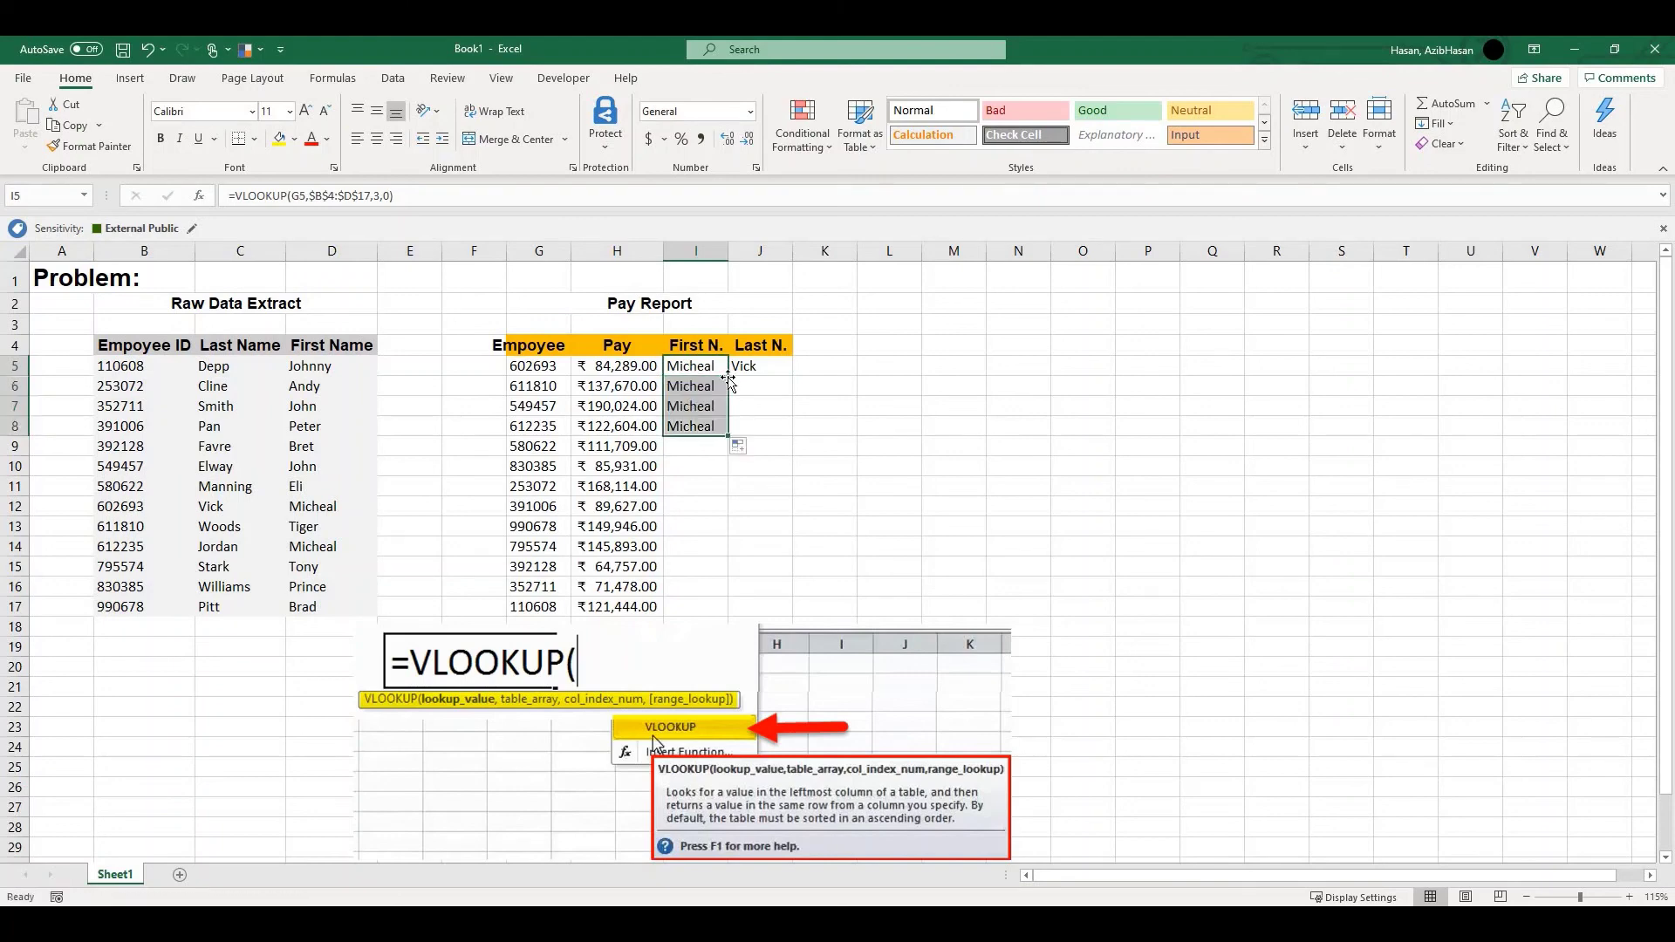
double_click(727, 436)
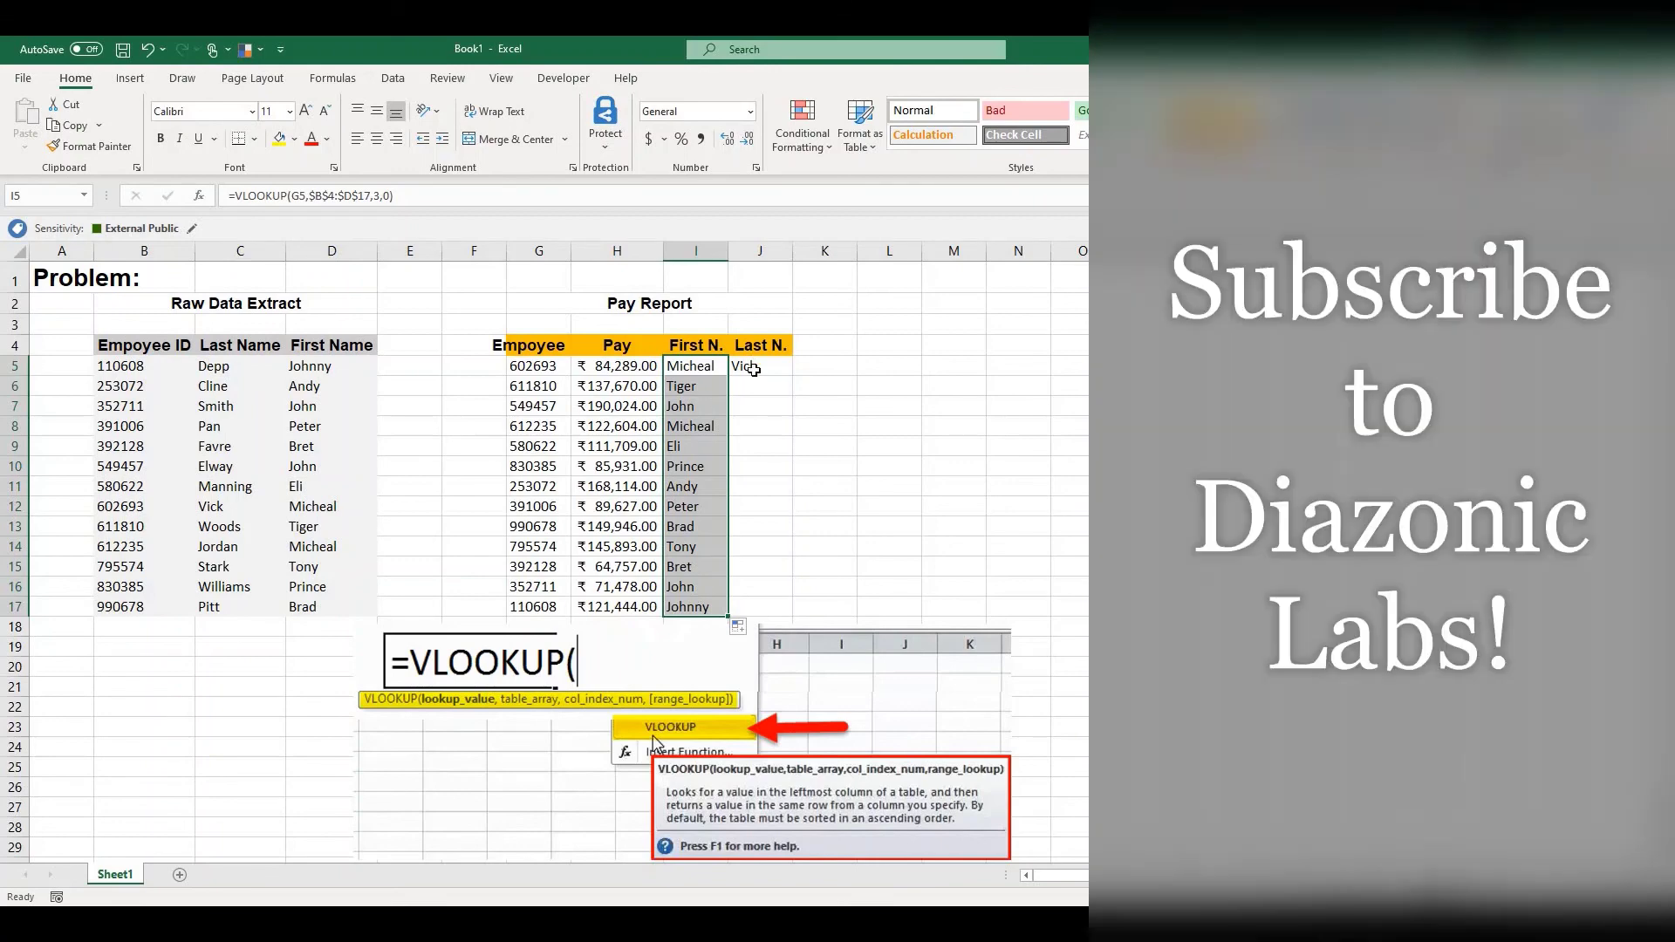
Fill the last-name formula from J5 down through J17, and inspect the result in the copied cells.
left_click(783, 370)
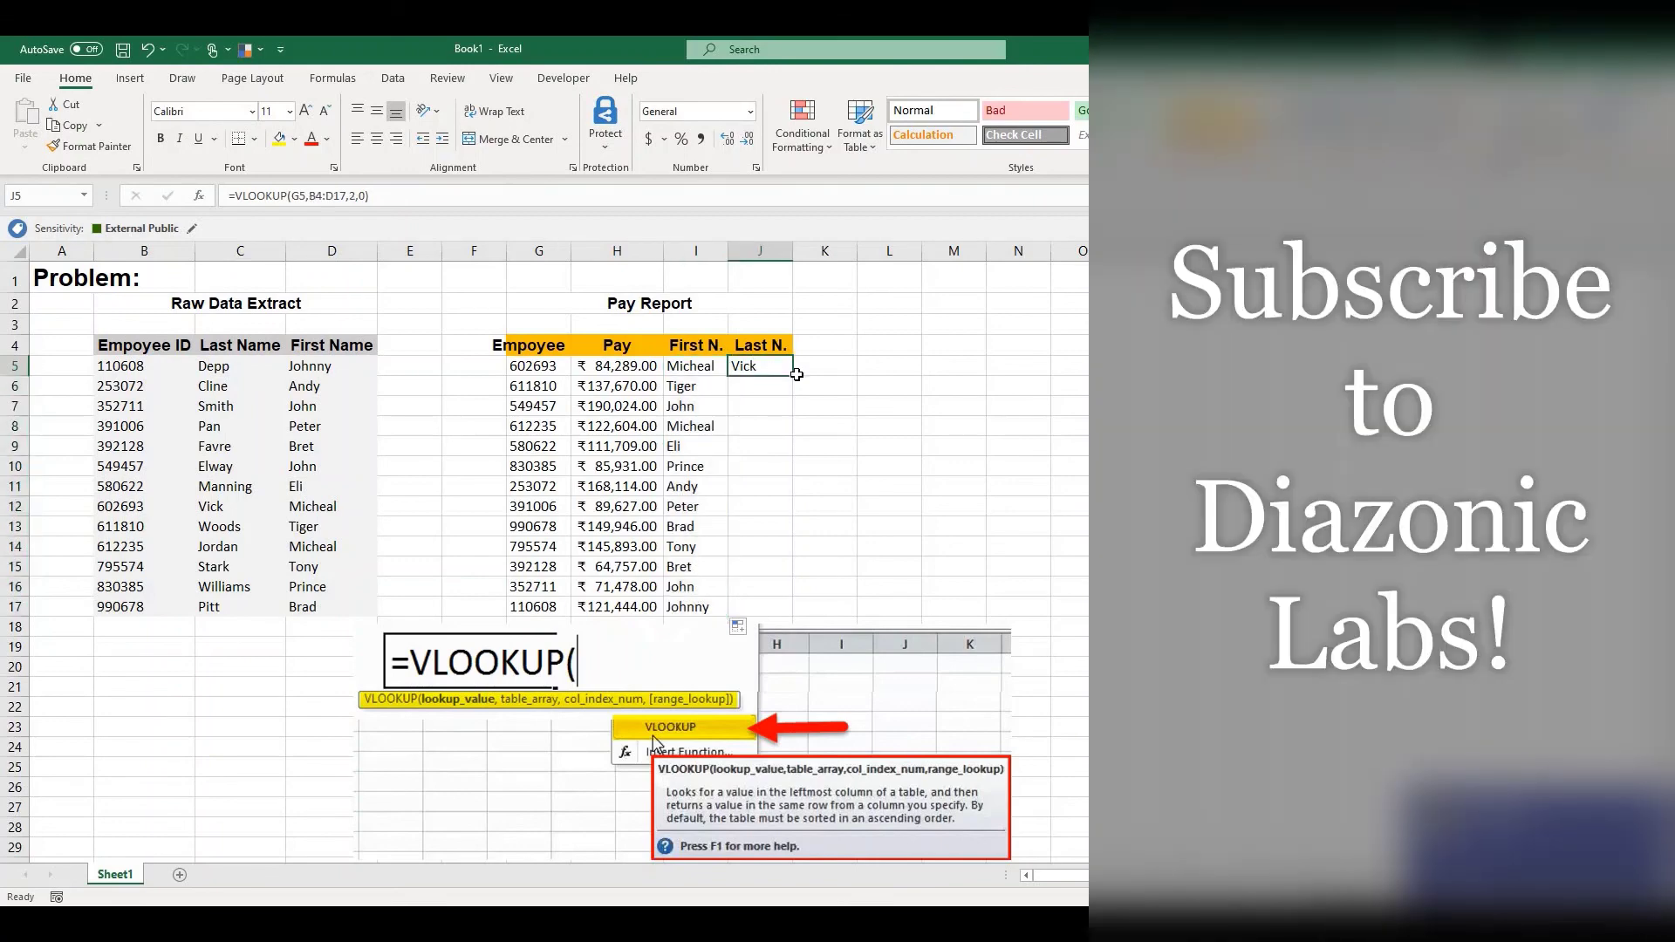
double_click(794, 376)
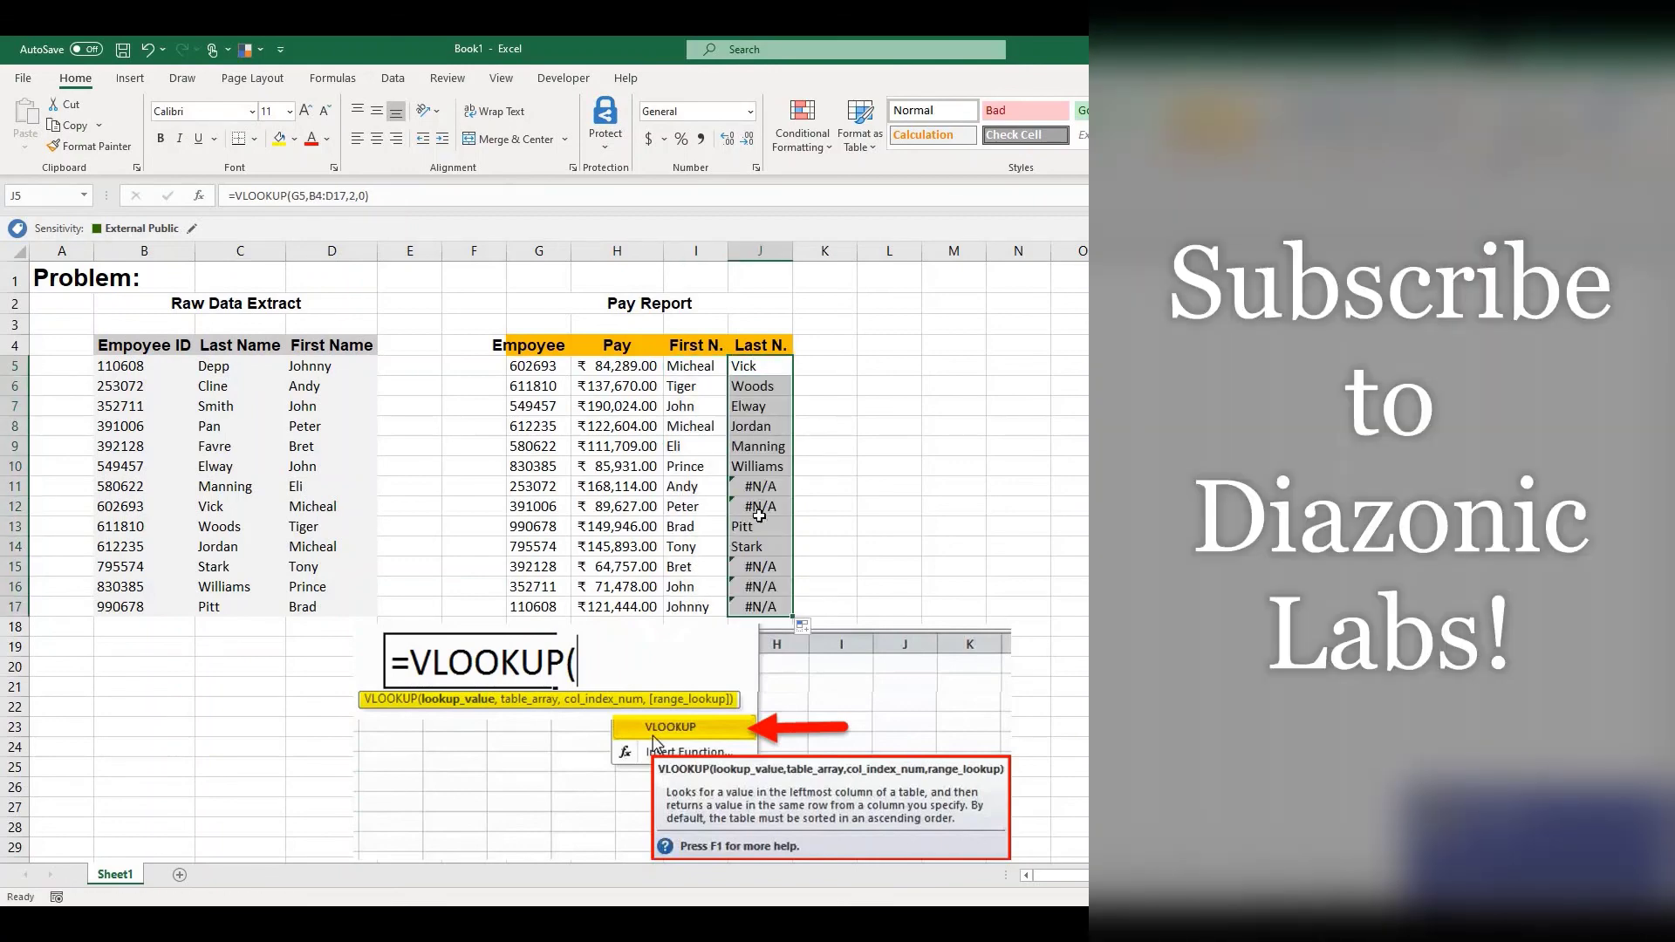
left_click(760, 485)
Open the last-name VLOOKUP formula in J5 for editing.
left_click(758, 370)
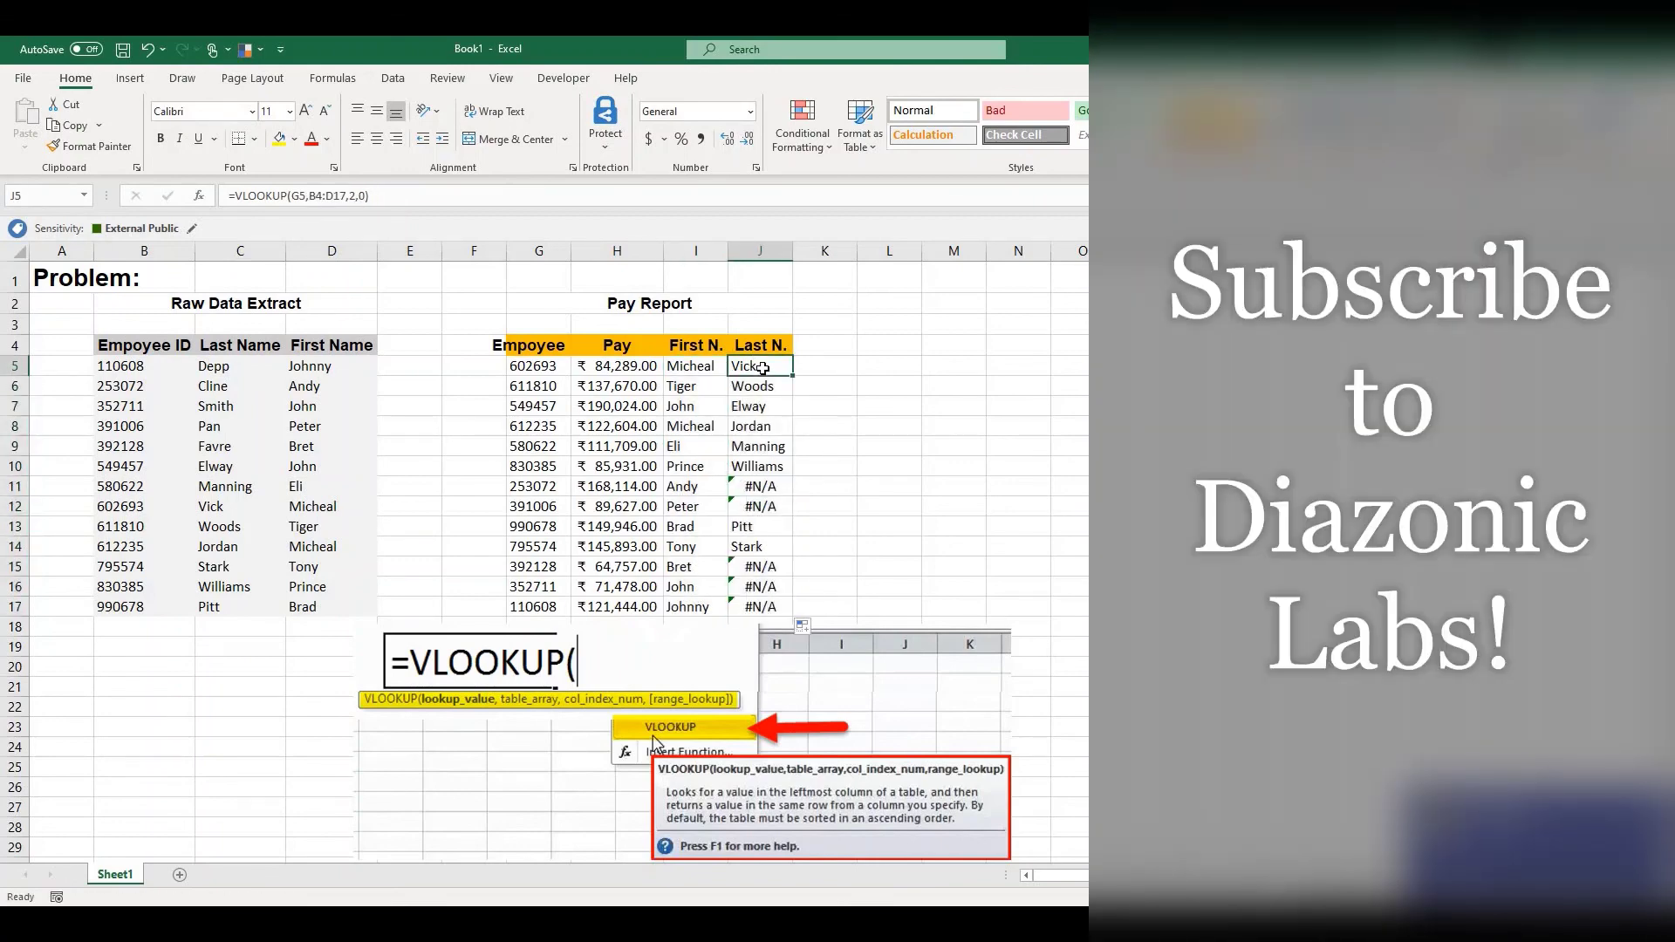
double_click(757, 366)
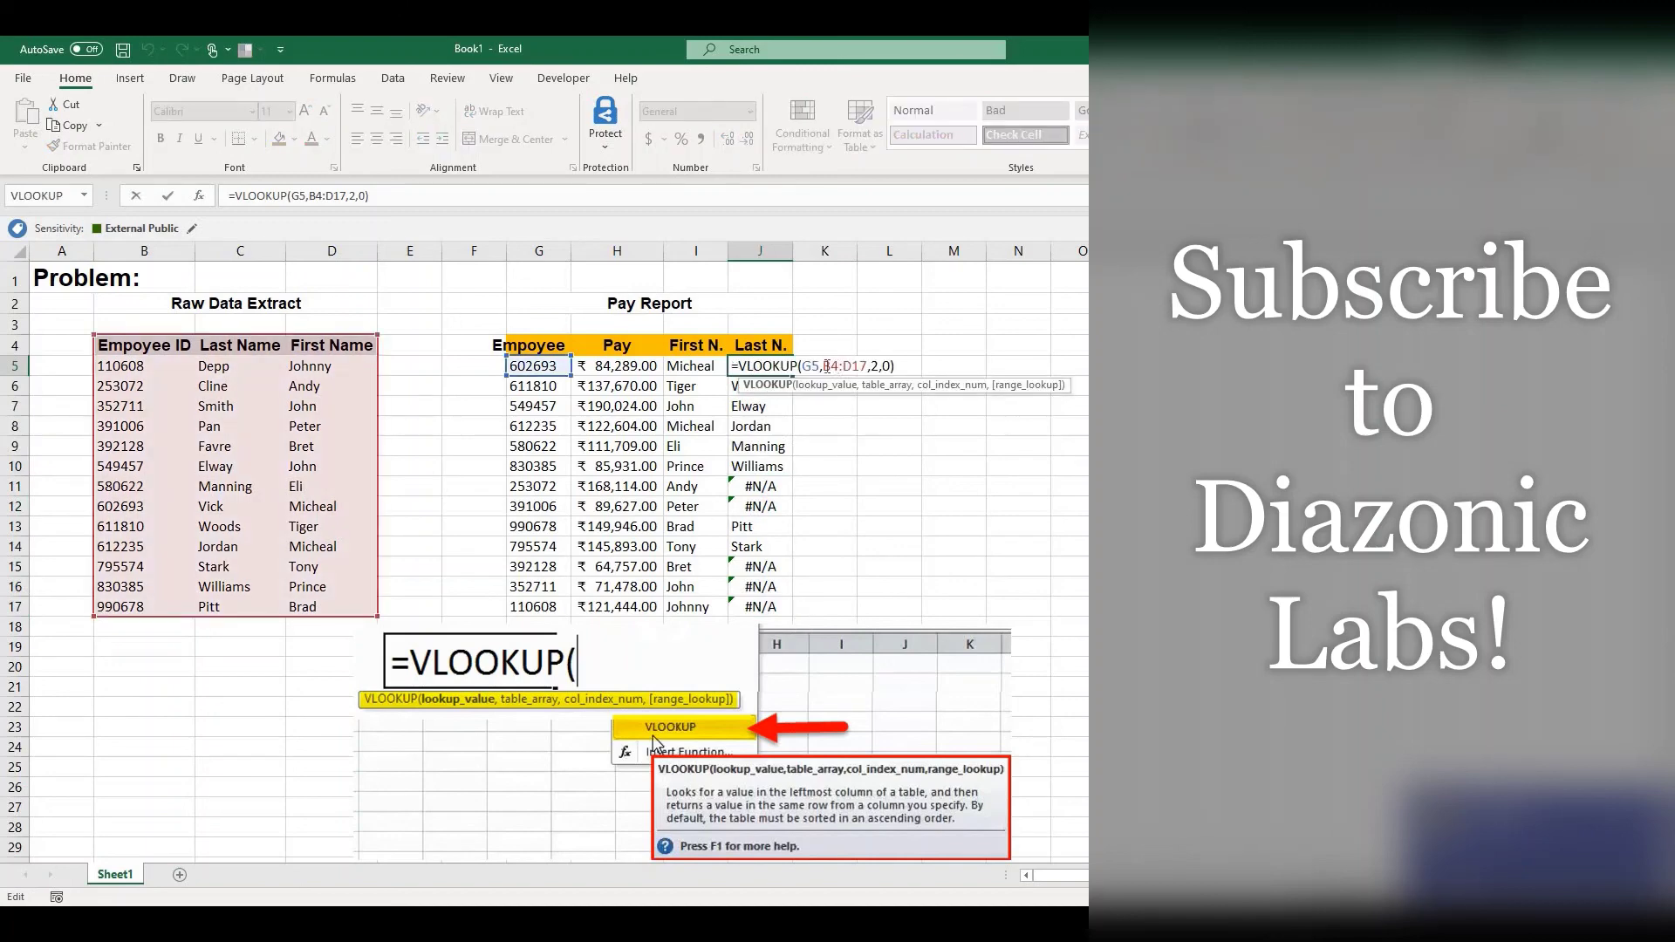